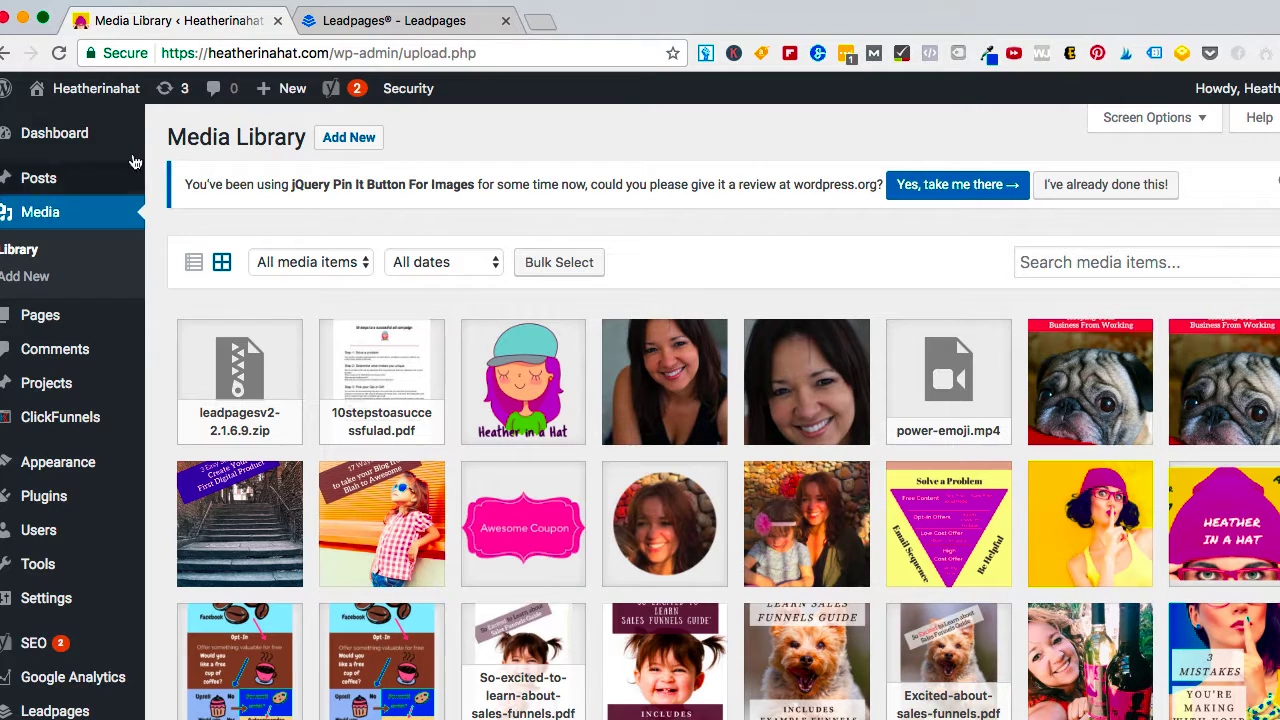
Upload the "21 ways be to unique" PDF from the Desktop folder to the media library and open its attachment details.
mouse_move(111, 109)
left_click(50, 280)
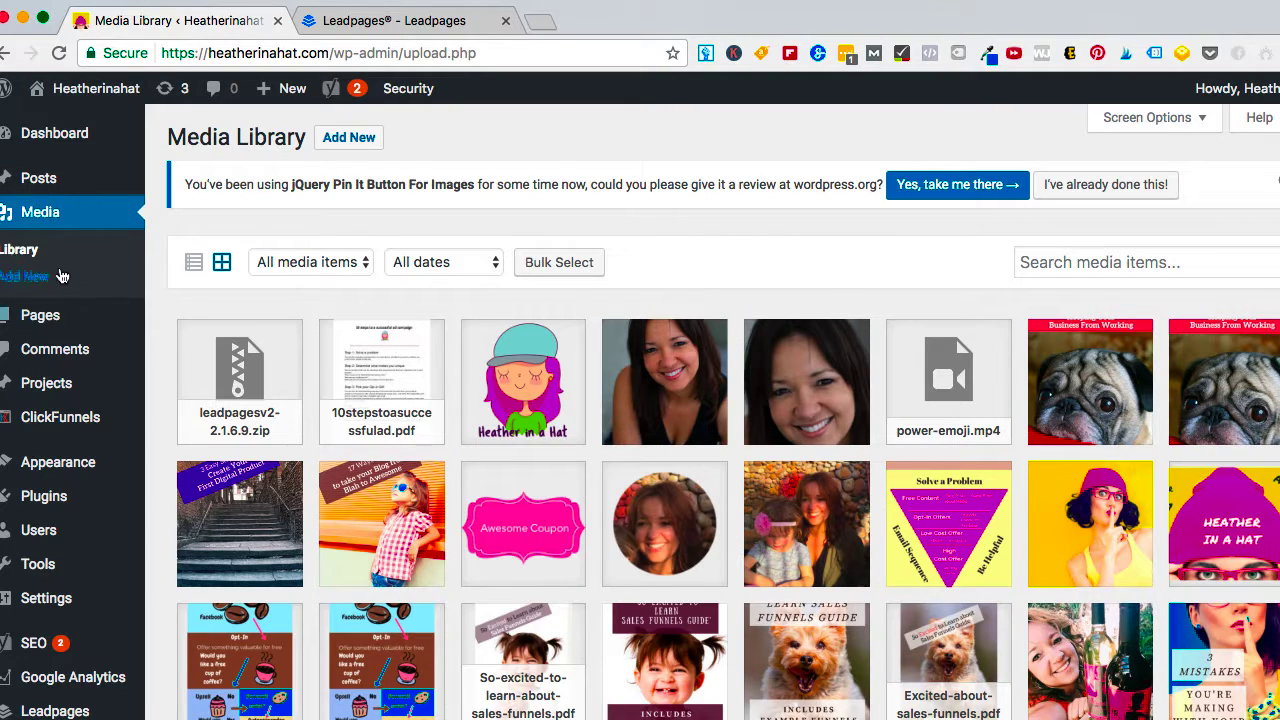
left_click(362, 144)
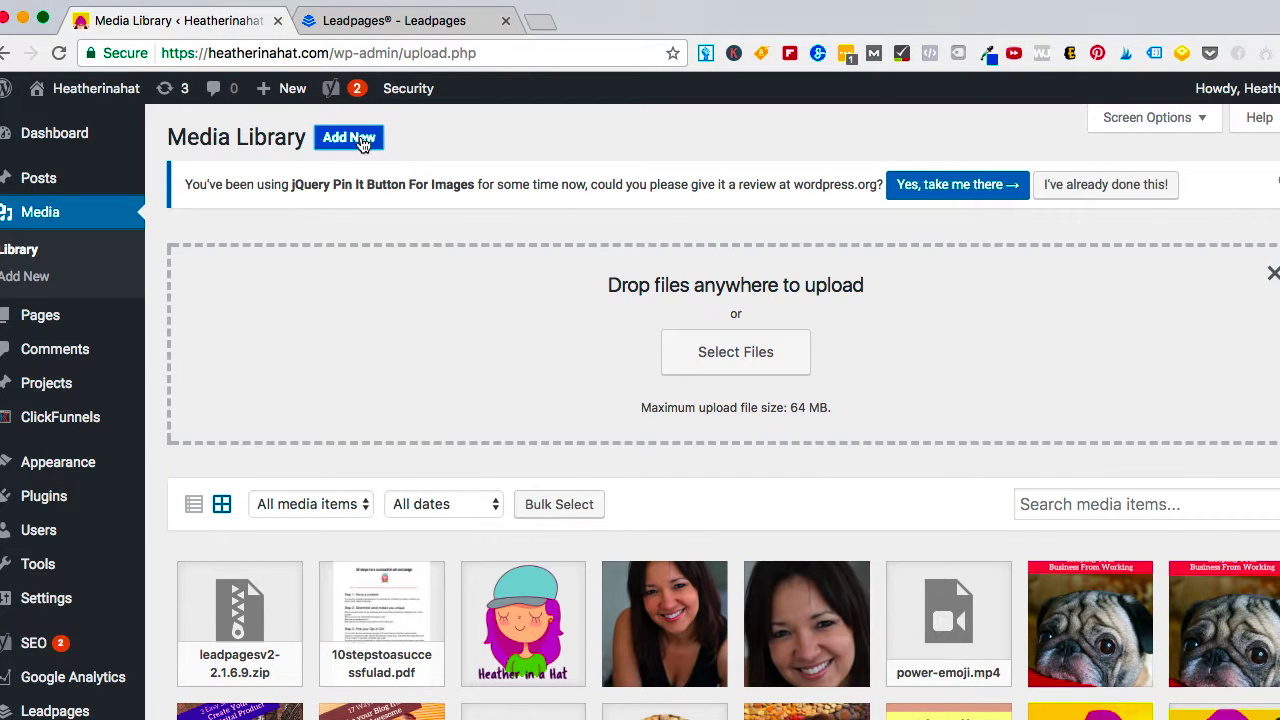
left_click(695, 368)
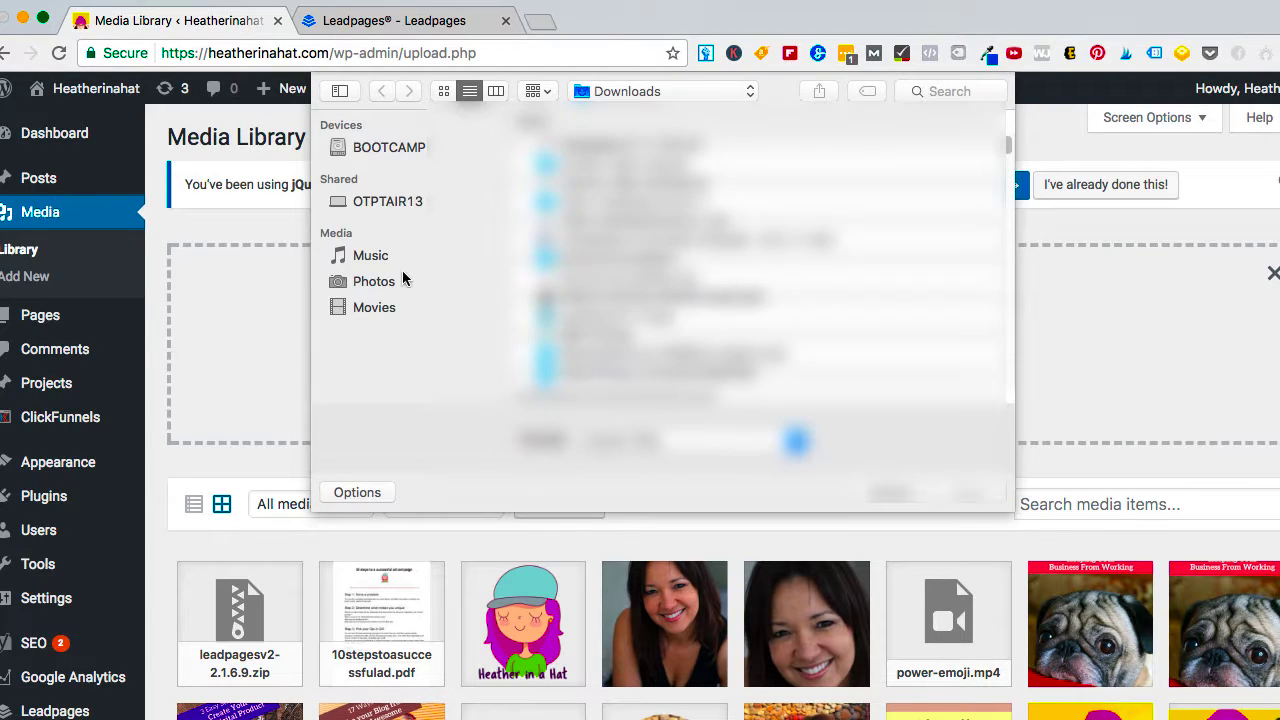
left_click(645, 91)
left_click(616, 165)
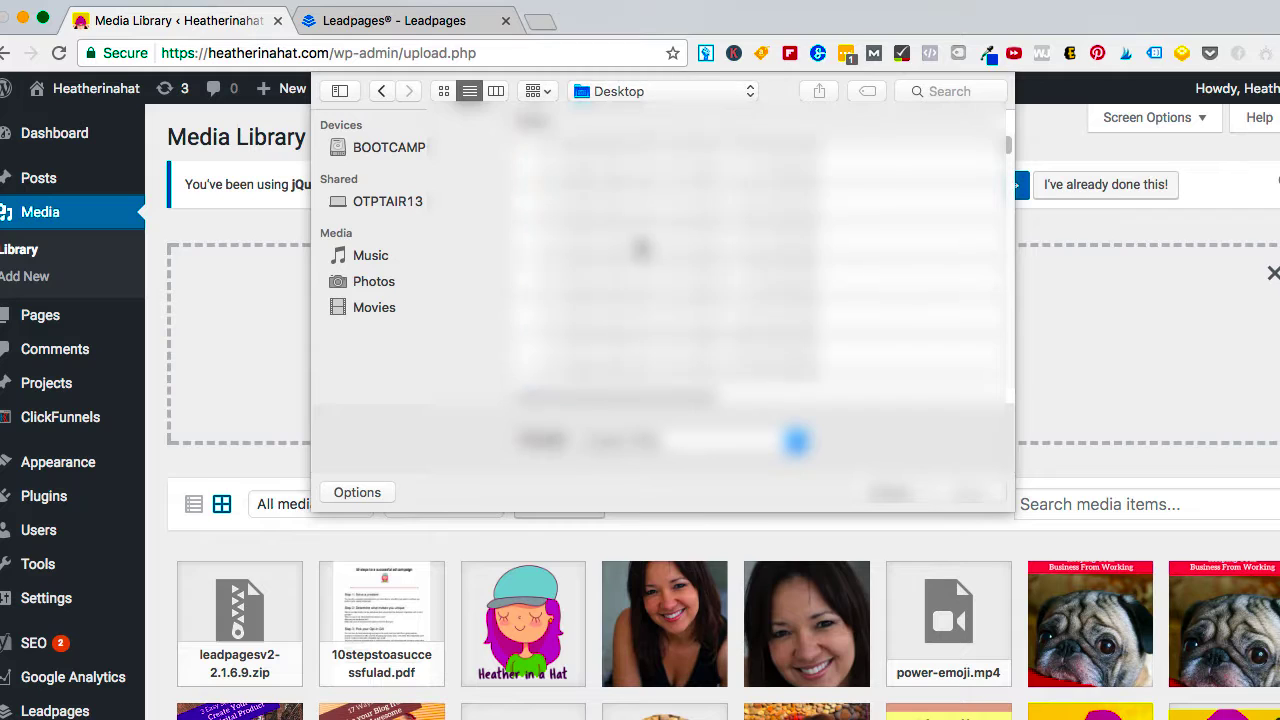
left_click(616, 164)
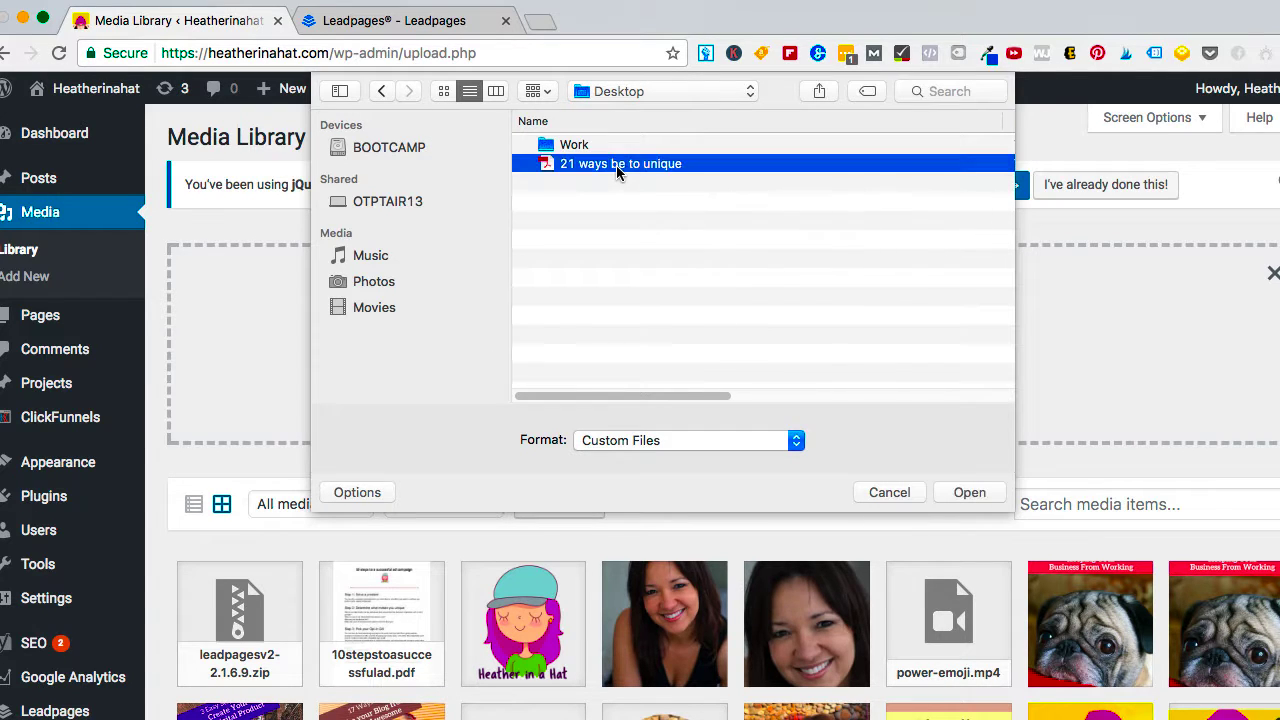
left_click(980, 492)
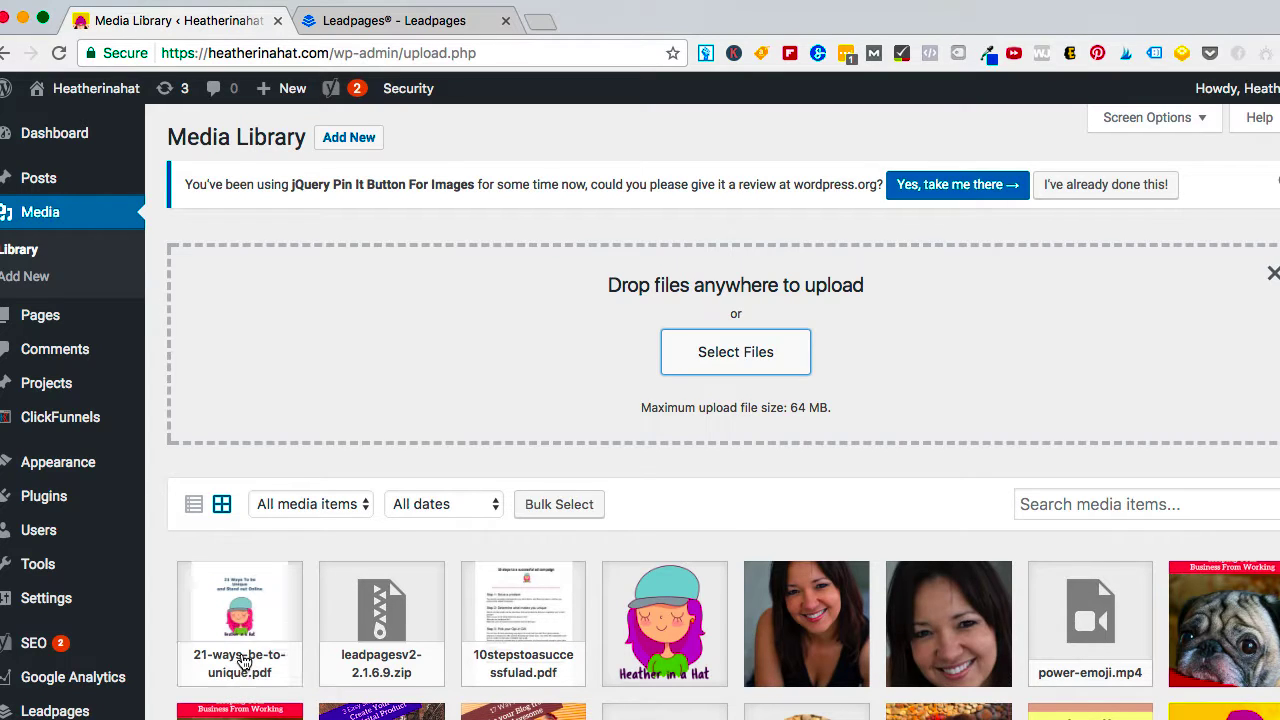
left_click(243, 660)
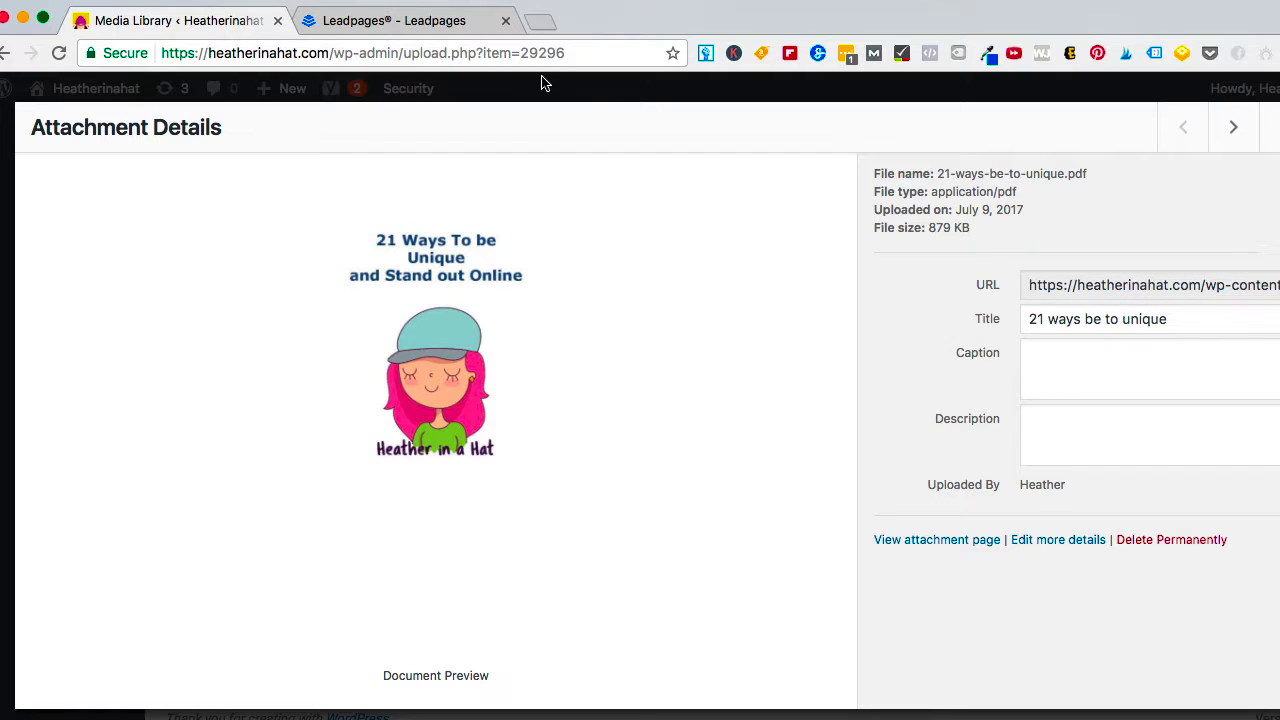
Switch to Leadpages, start creating a new page and filter the drag-and-drop templates by Opt-In.
left_click(461, 23)
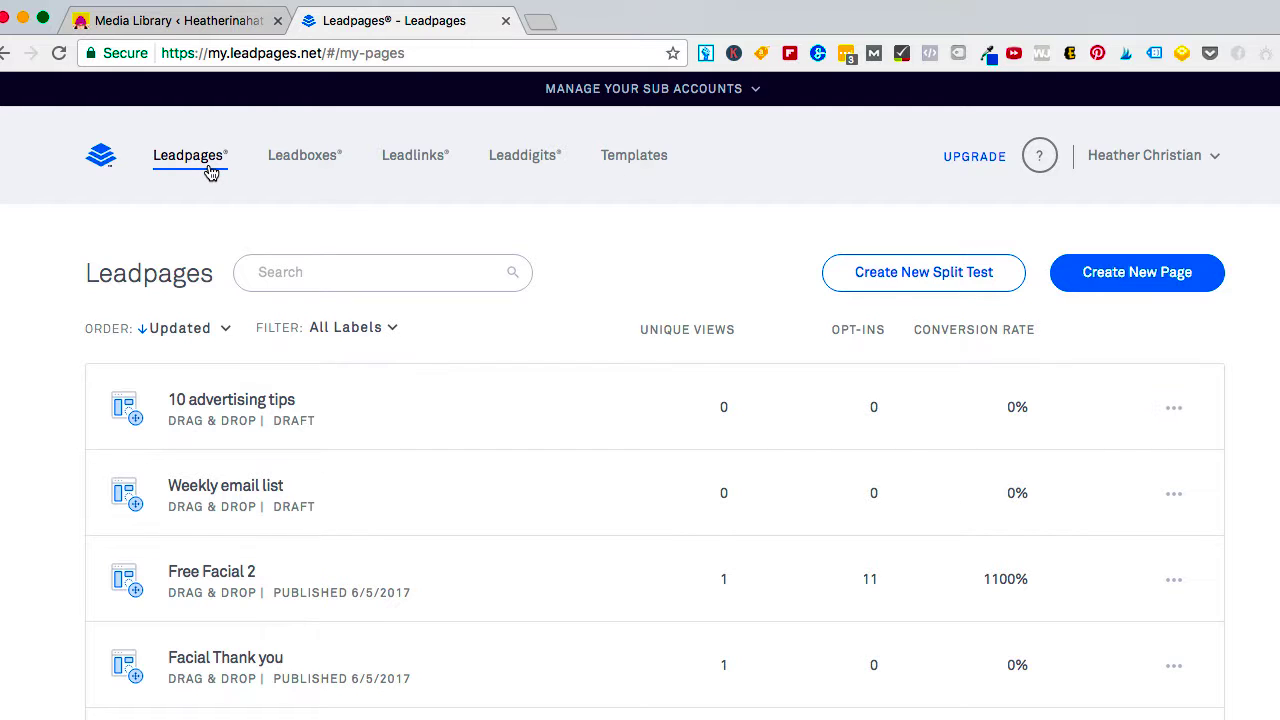
left_click(1125, 285)
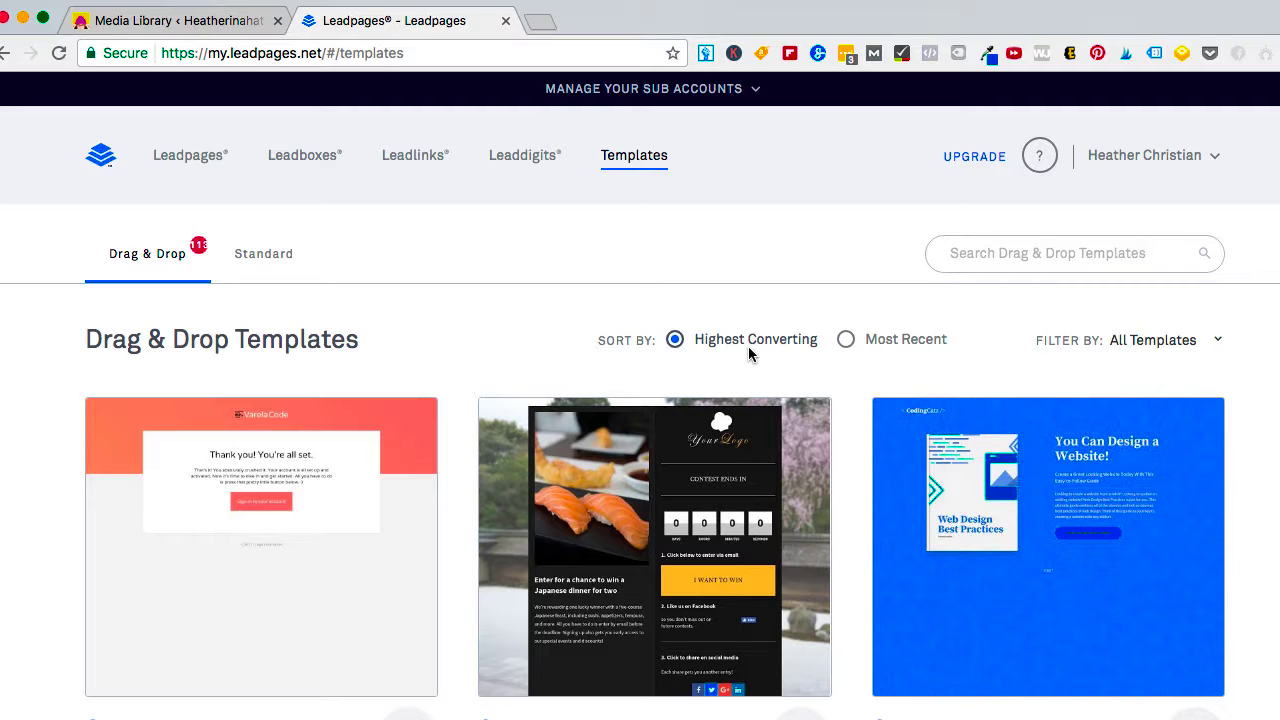
left_click(1219, 347)
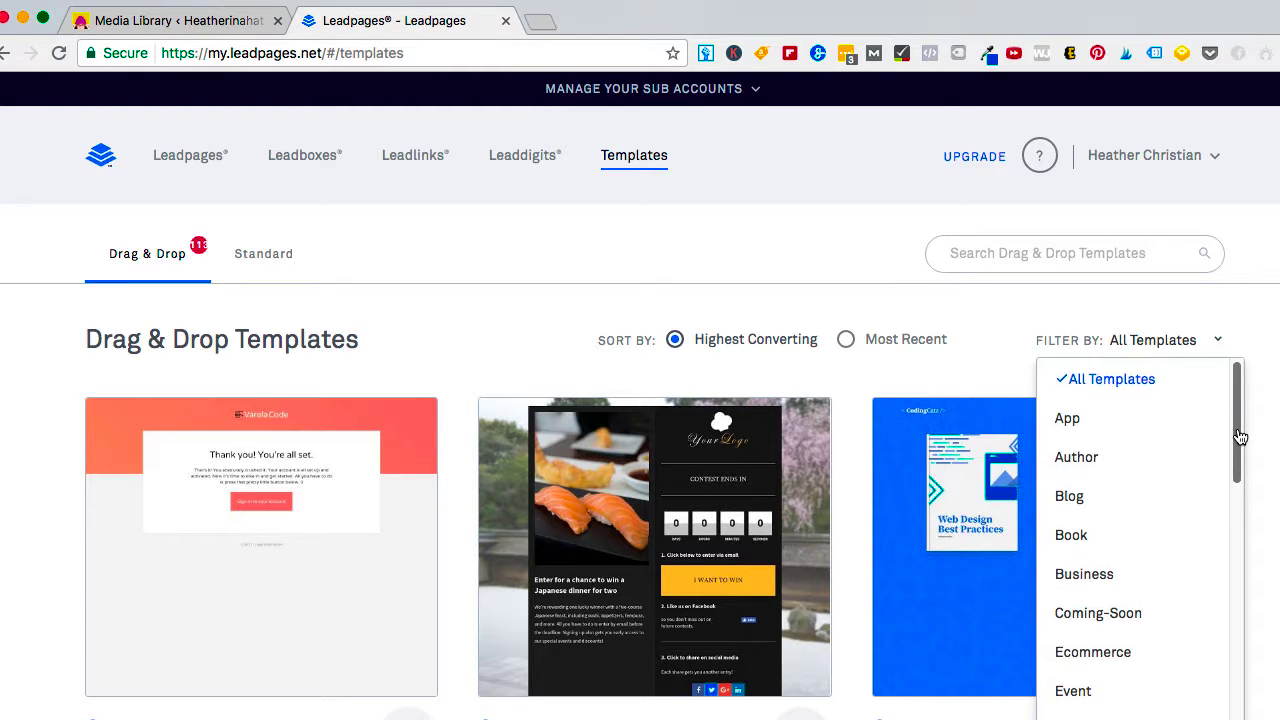
left_click_drag(1236, 431, 1237, 540)
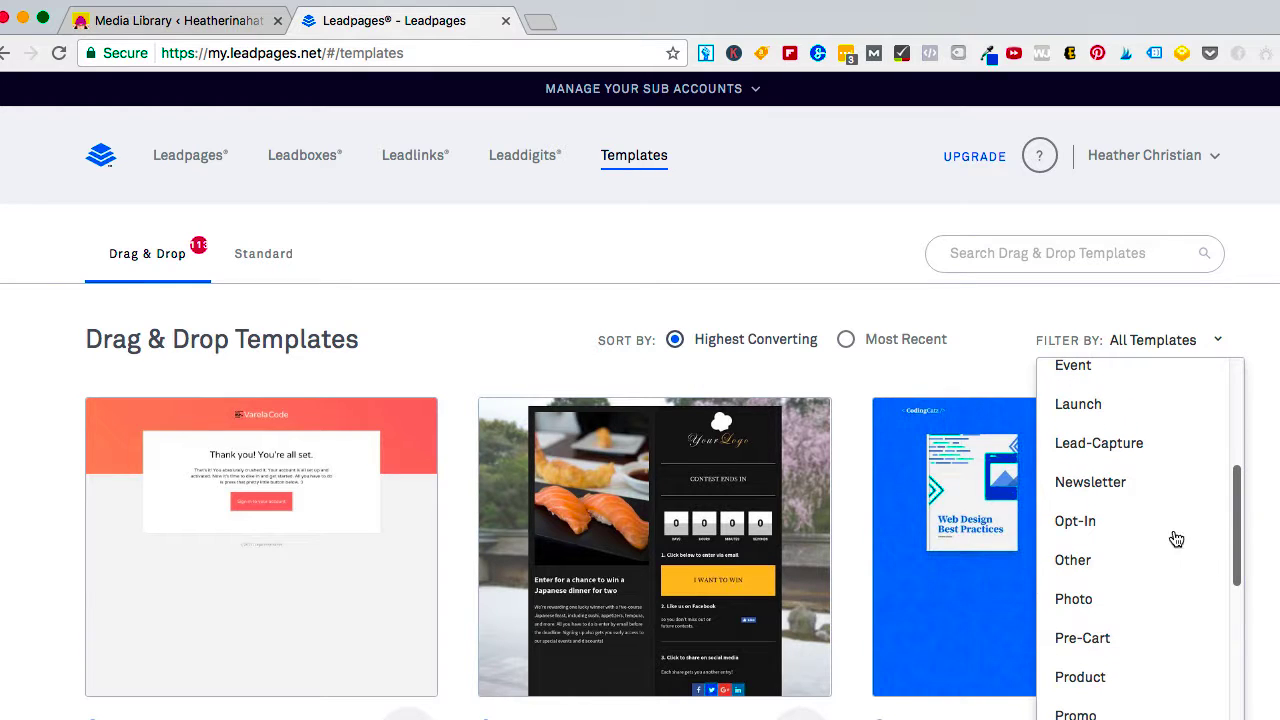
left_click(1106, 528)
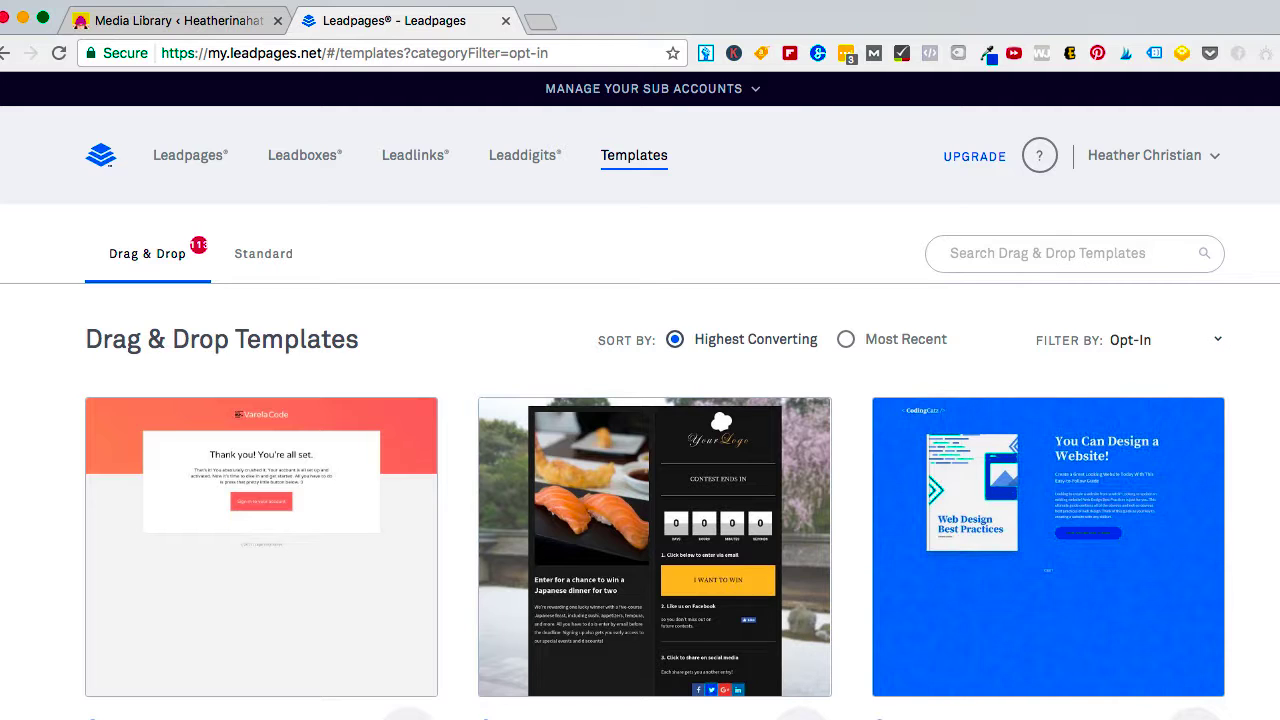
Preview the Super Basic Squeeze Page template with its e-mail opt-in pop-up, and return to the template gallery.
scroll(640, 400, "down", 5)
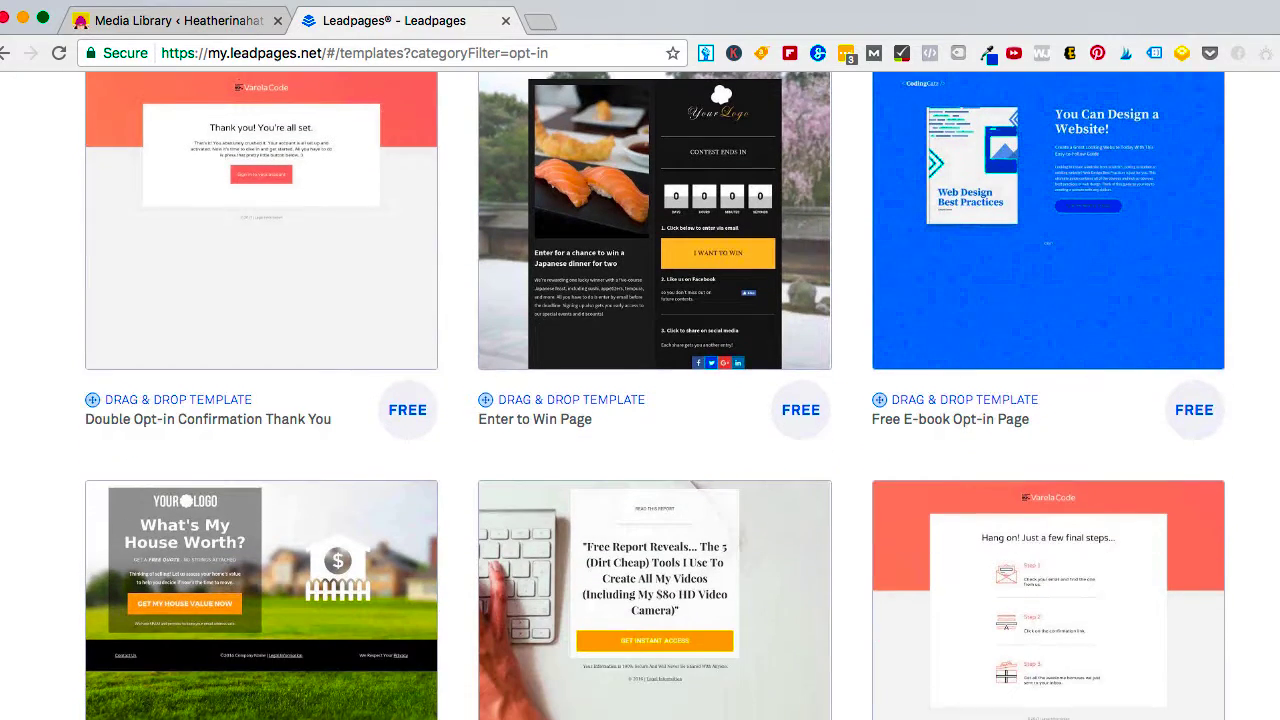
scroll(655, 396, "down", 3)
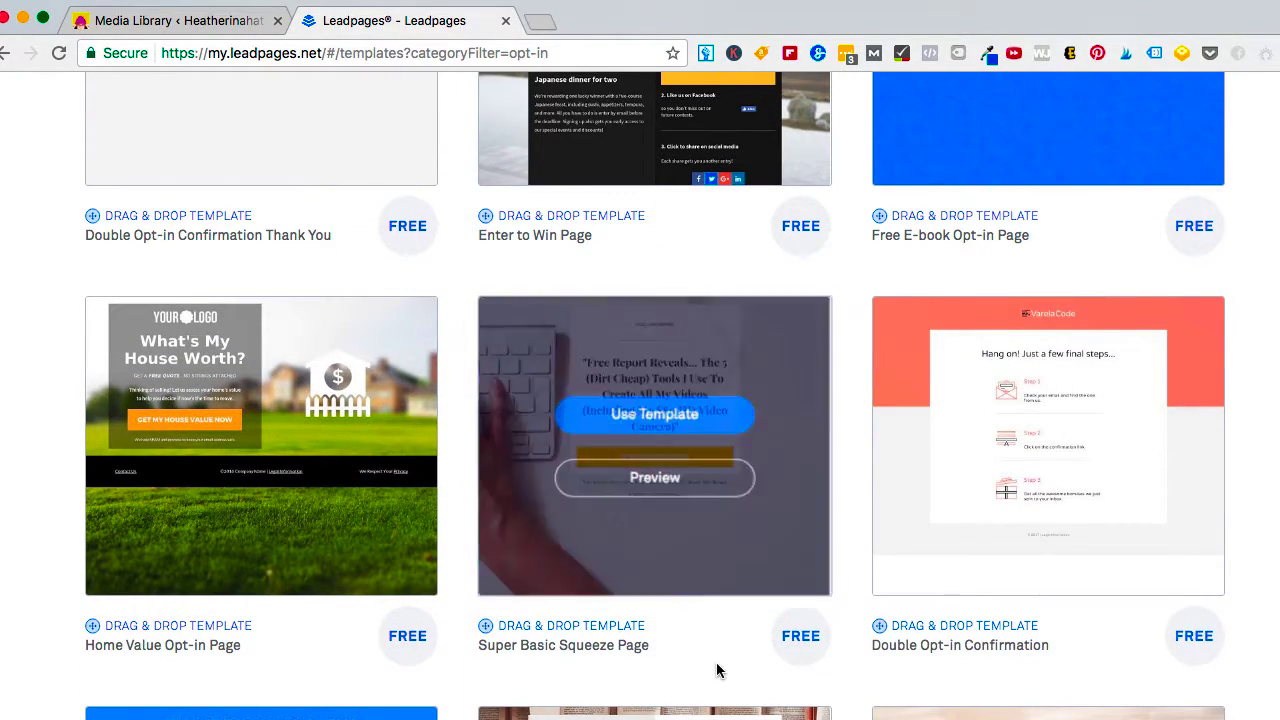
left_click(677, 480)
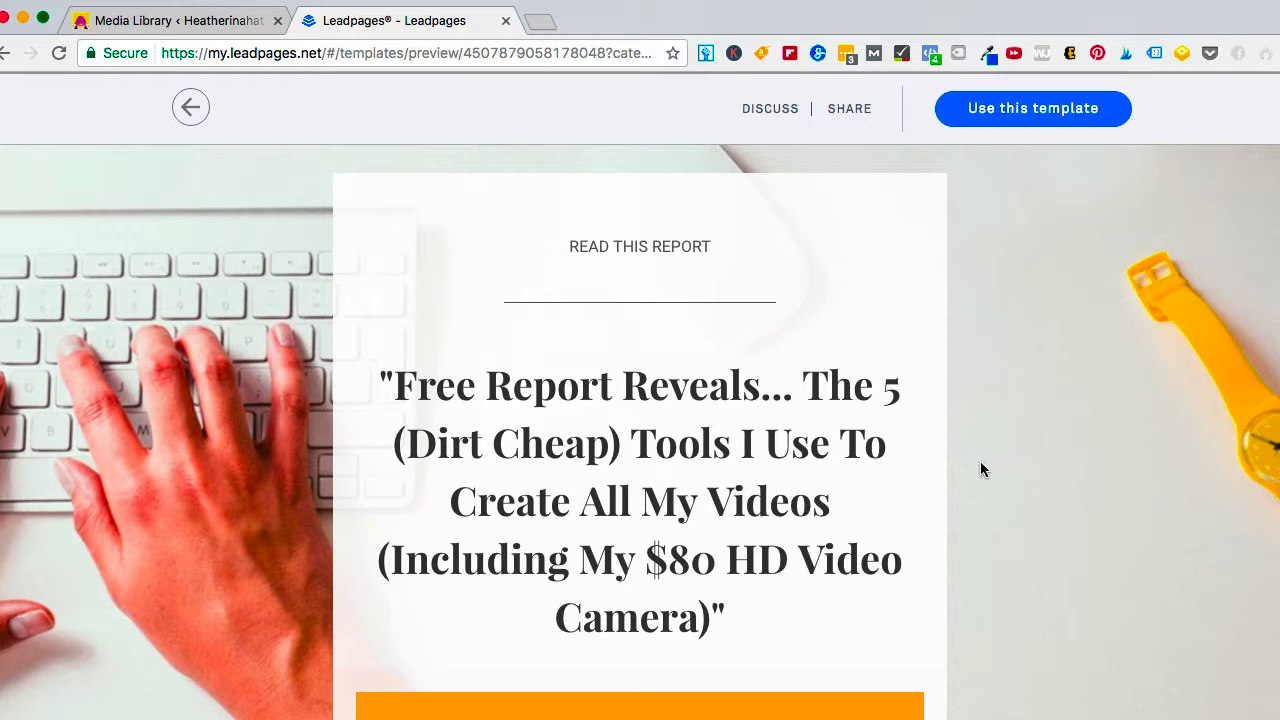
scroll(640, 432, "down", 5)
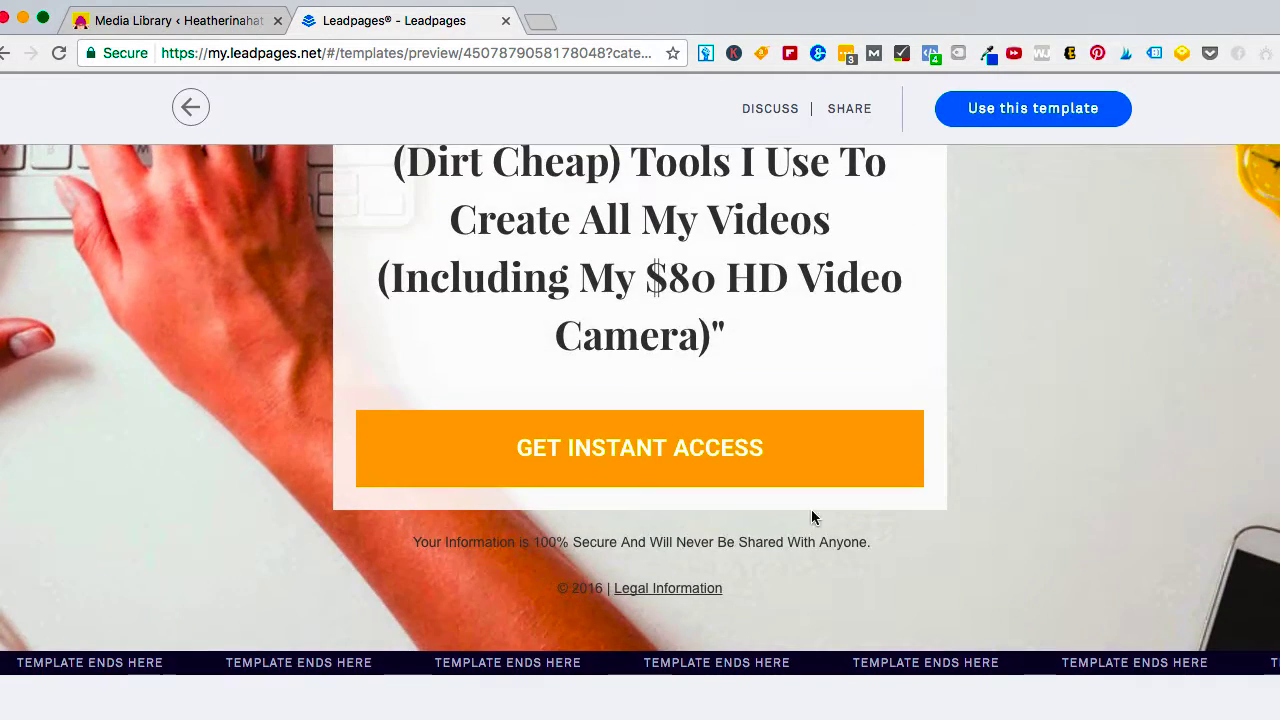
left_click(751, 477)
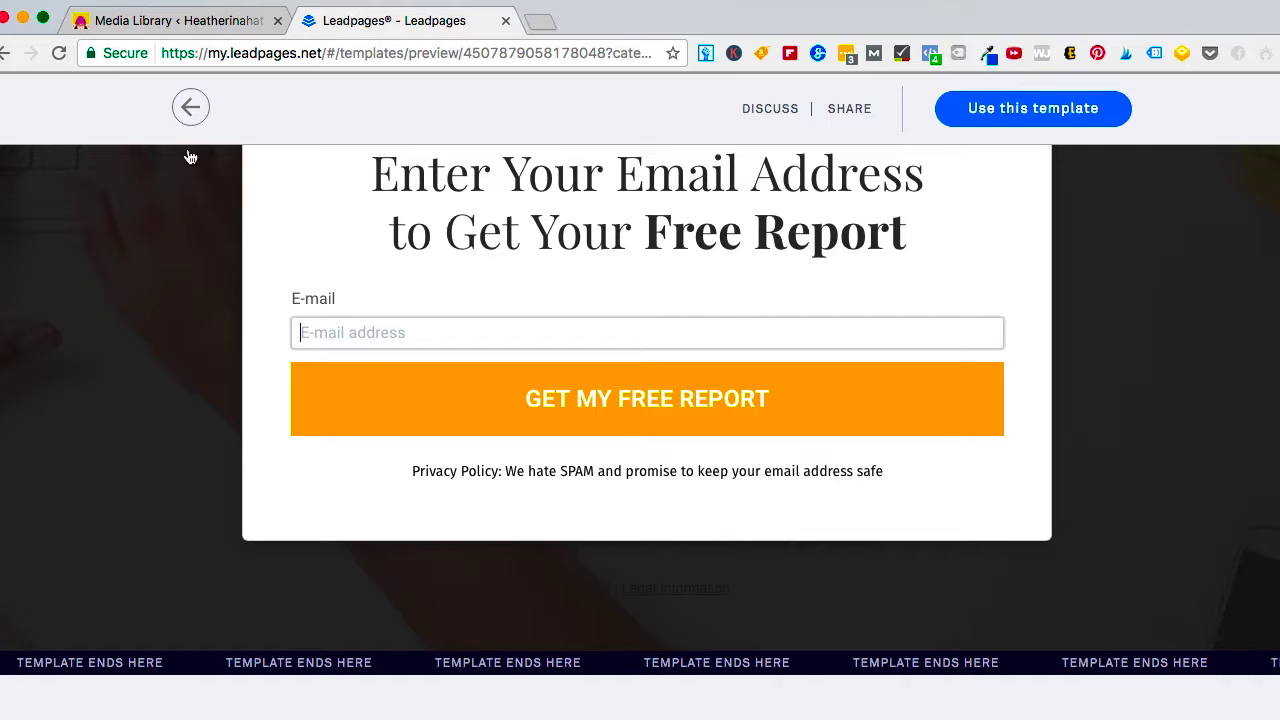
left_click(191, 109)
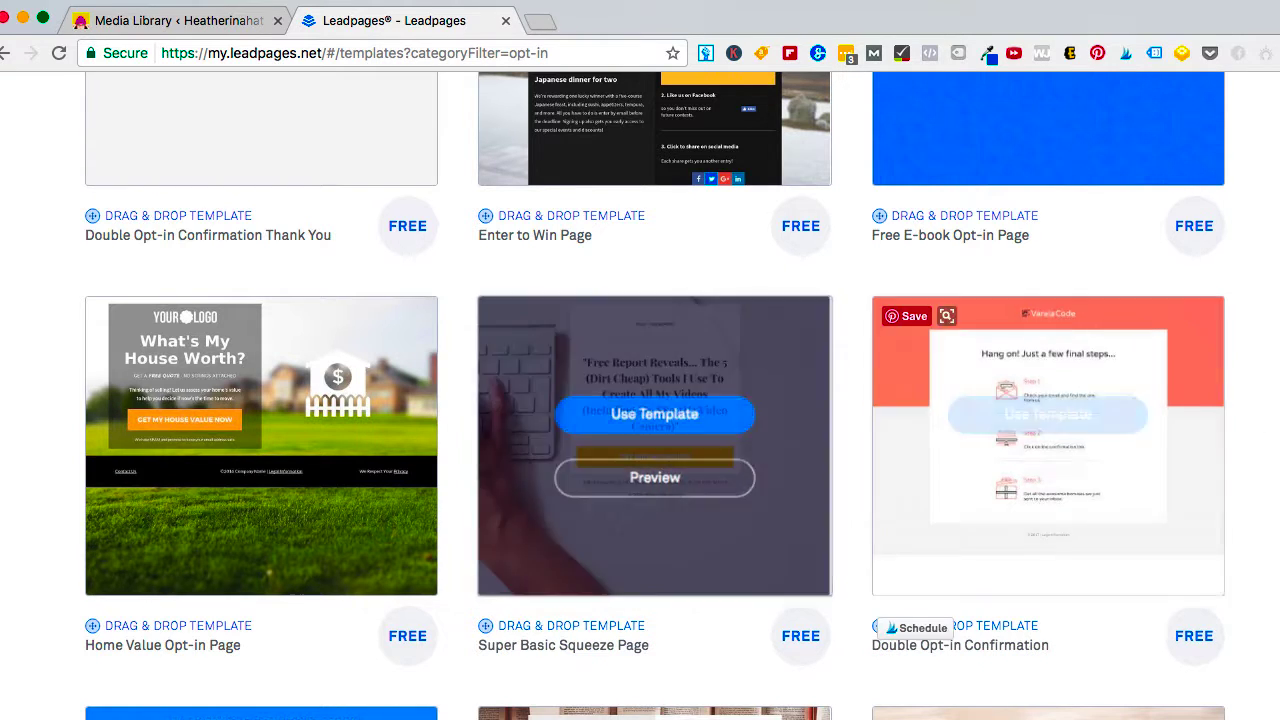
Browse more of the opt-in templates and open the preview of the "7 Simple Growth Hacks for Your Online Business" design.
scroll(655, 396, "down", 5)
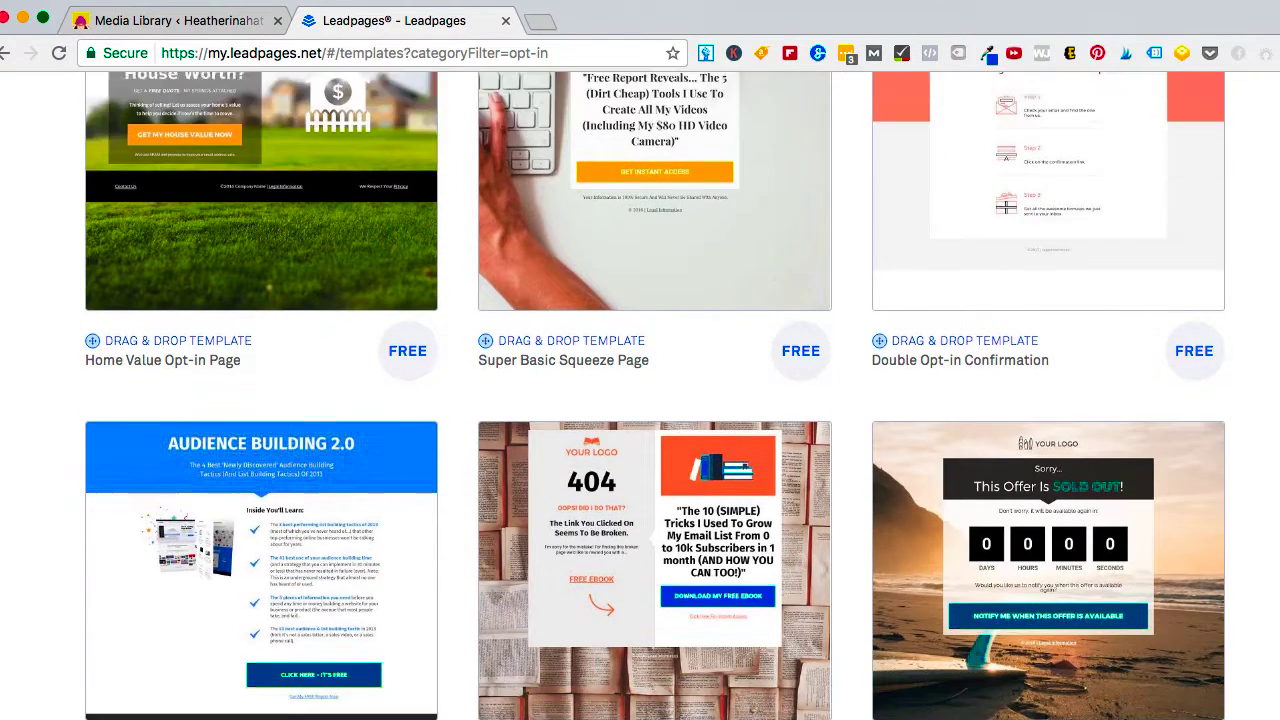
scroll(1062, 356, "down", 3)
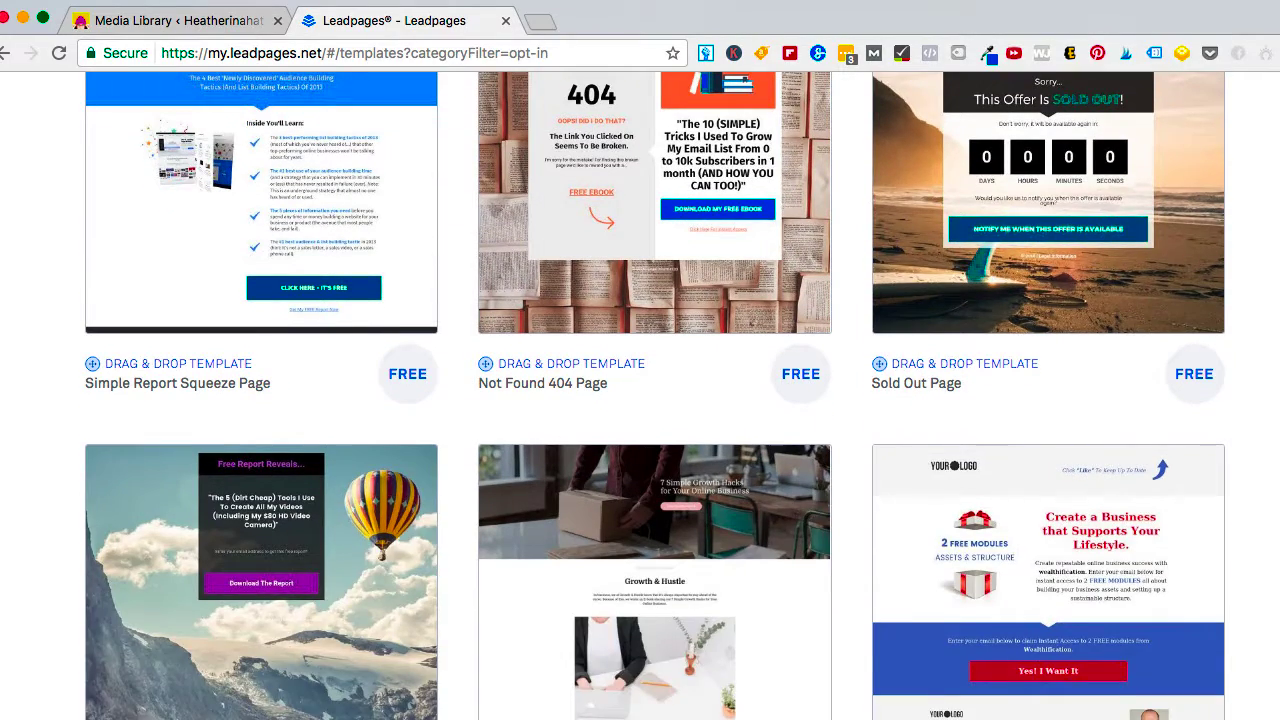
scroll(1062, 356, "up", 2)
mouse_move(1168, 317)
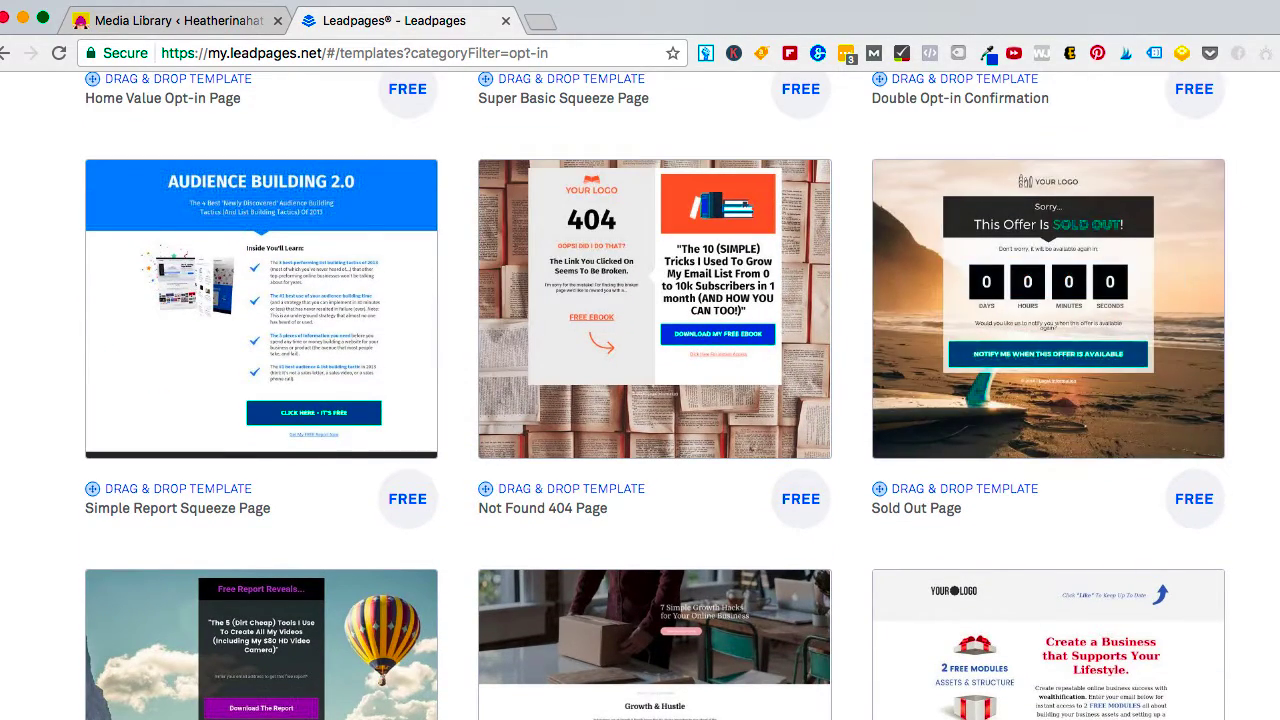
scroll(997, 446, "down", 2)
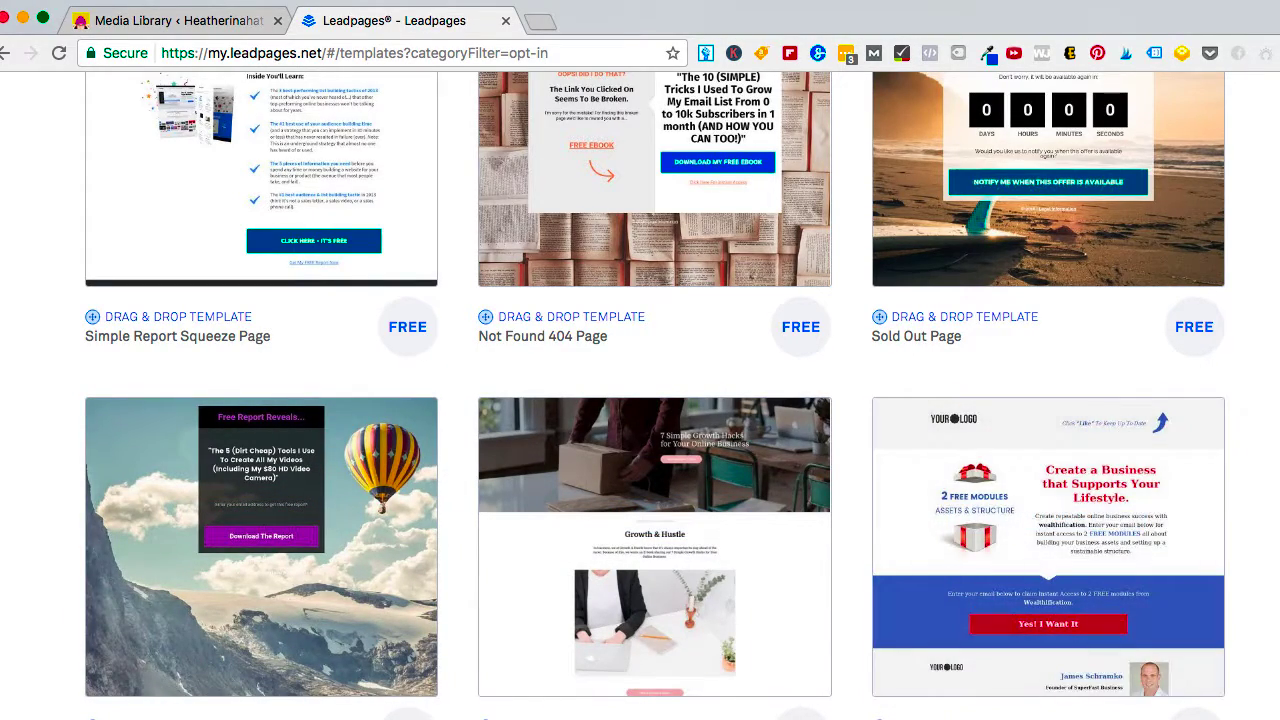
mouse_move(1202, 522)
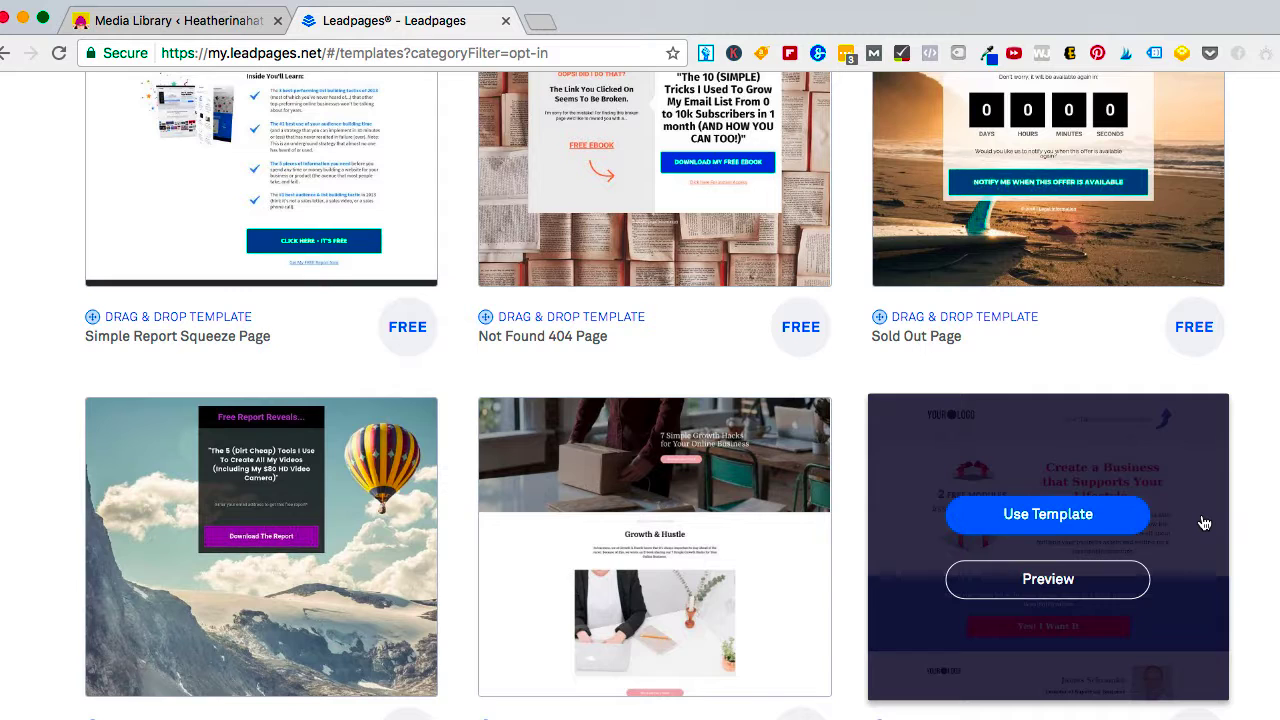
mouse_move(758, 588)
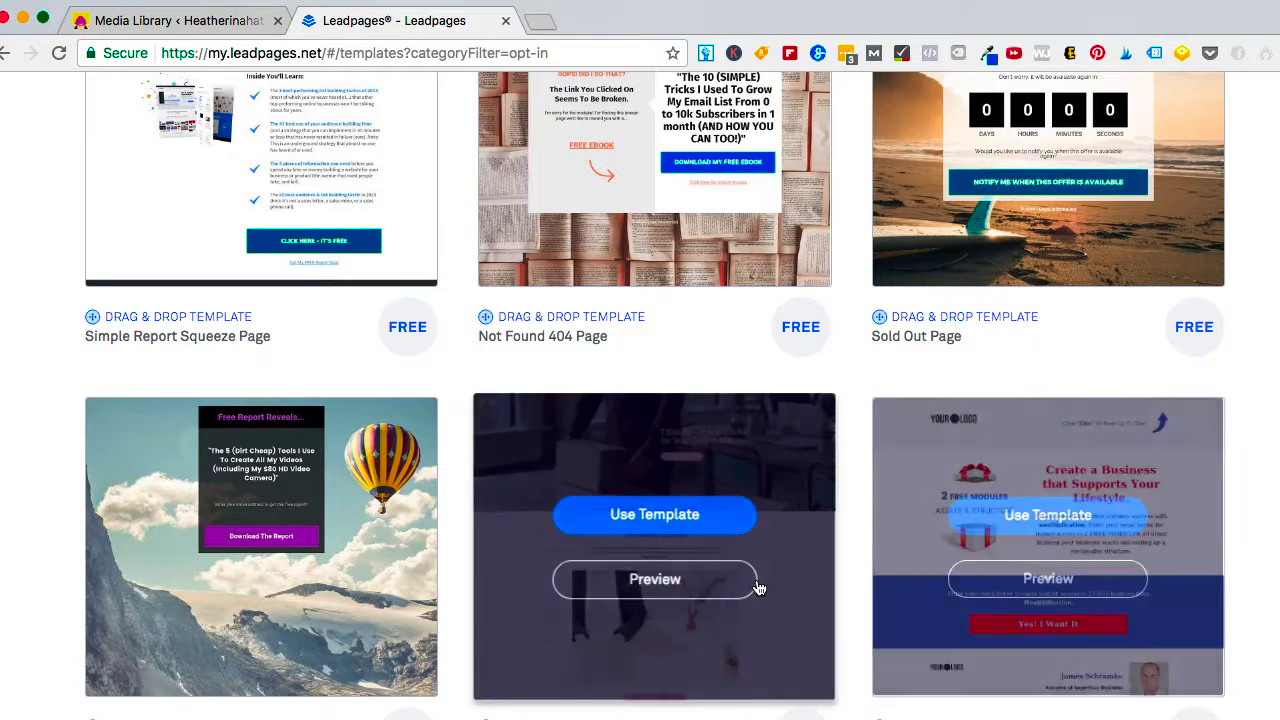
left_click(687, 573)
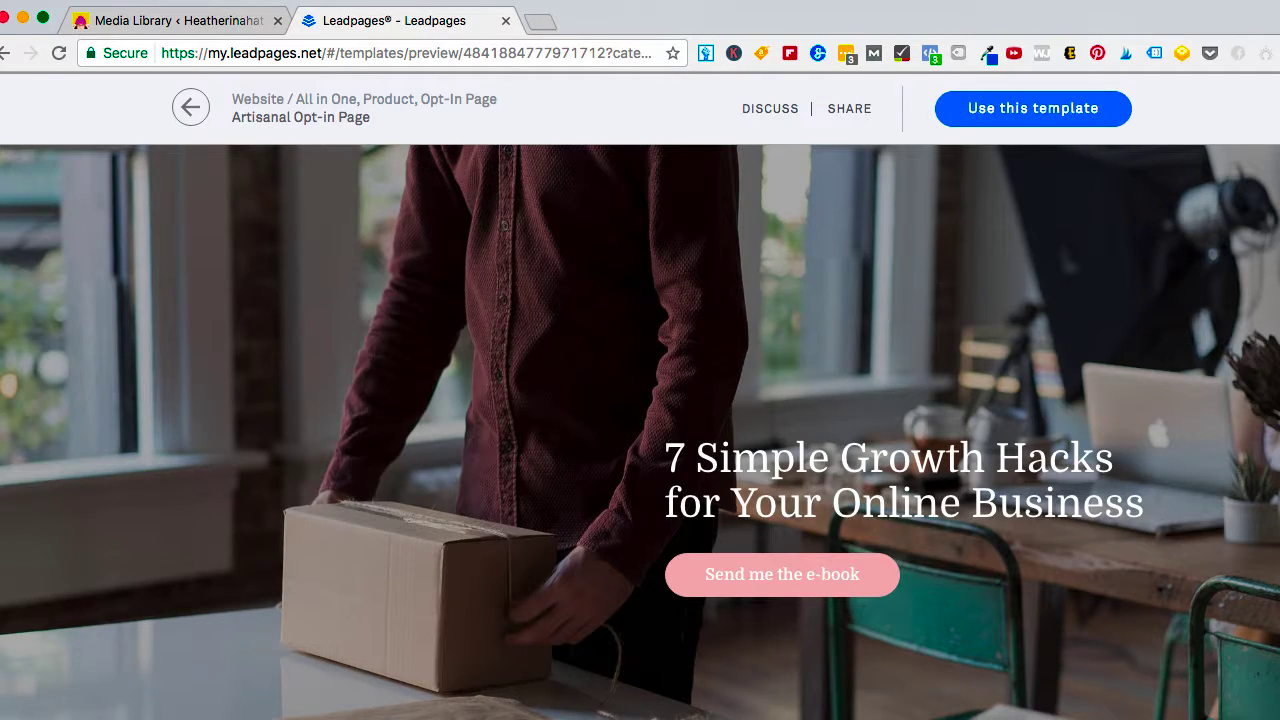
Examine the sections of the Artisanal Opt-in Page preview and go back to the template gallery.
scroll(640, 432, "down", 5)
scroll(640, 432, "up", 3)
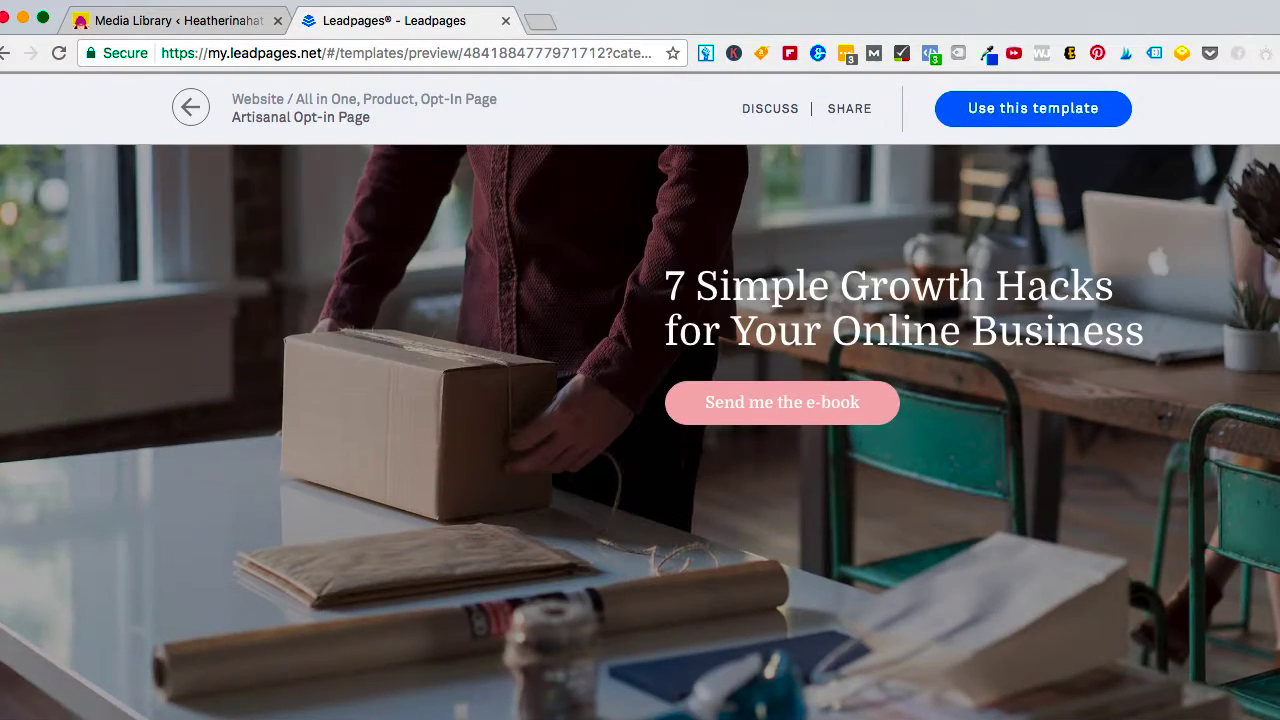
scroll(640, 432, "down", 10)
scroll(640, 432, "down", 15)
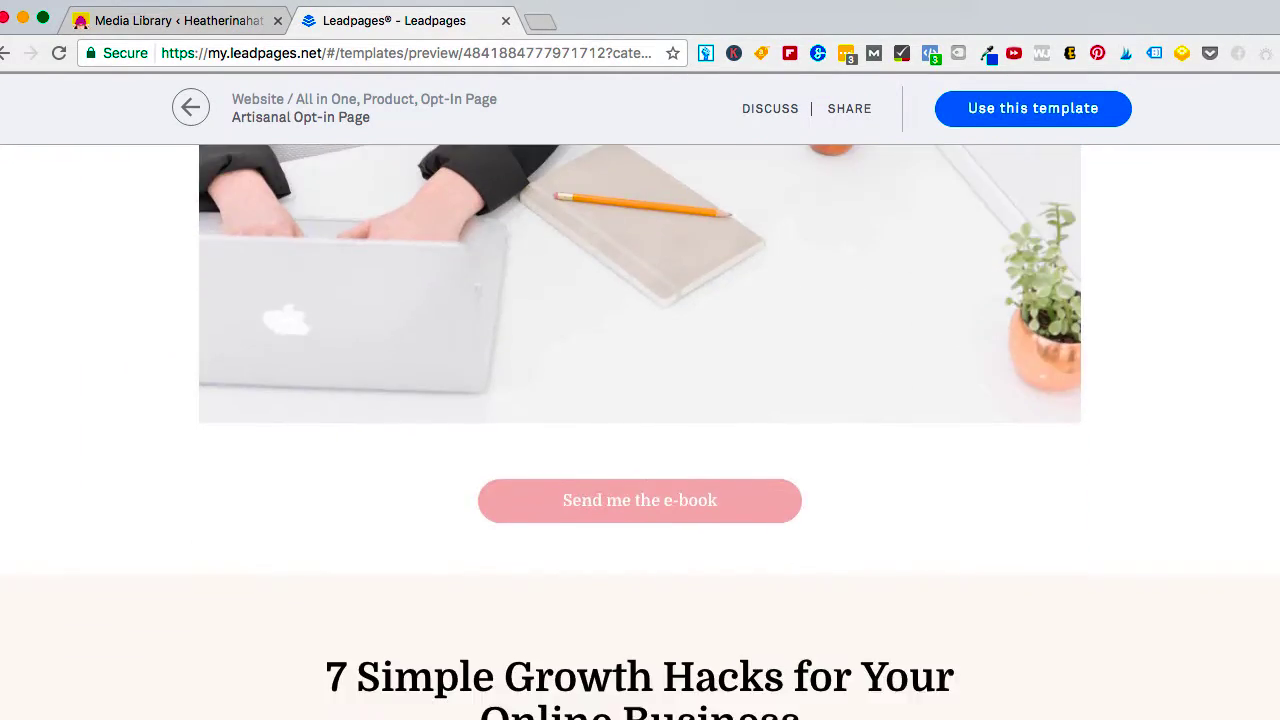
scroll(640, 432, "down", 8)
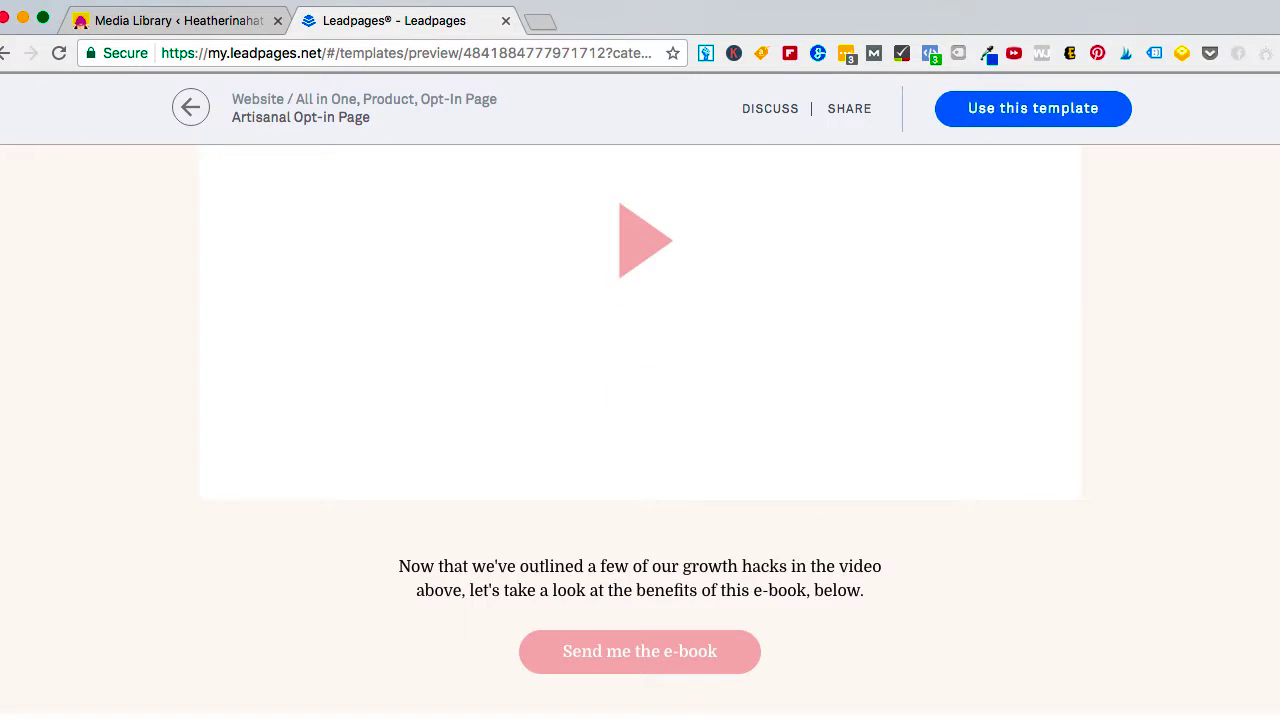
scroll(640, 432, "down", 7)
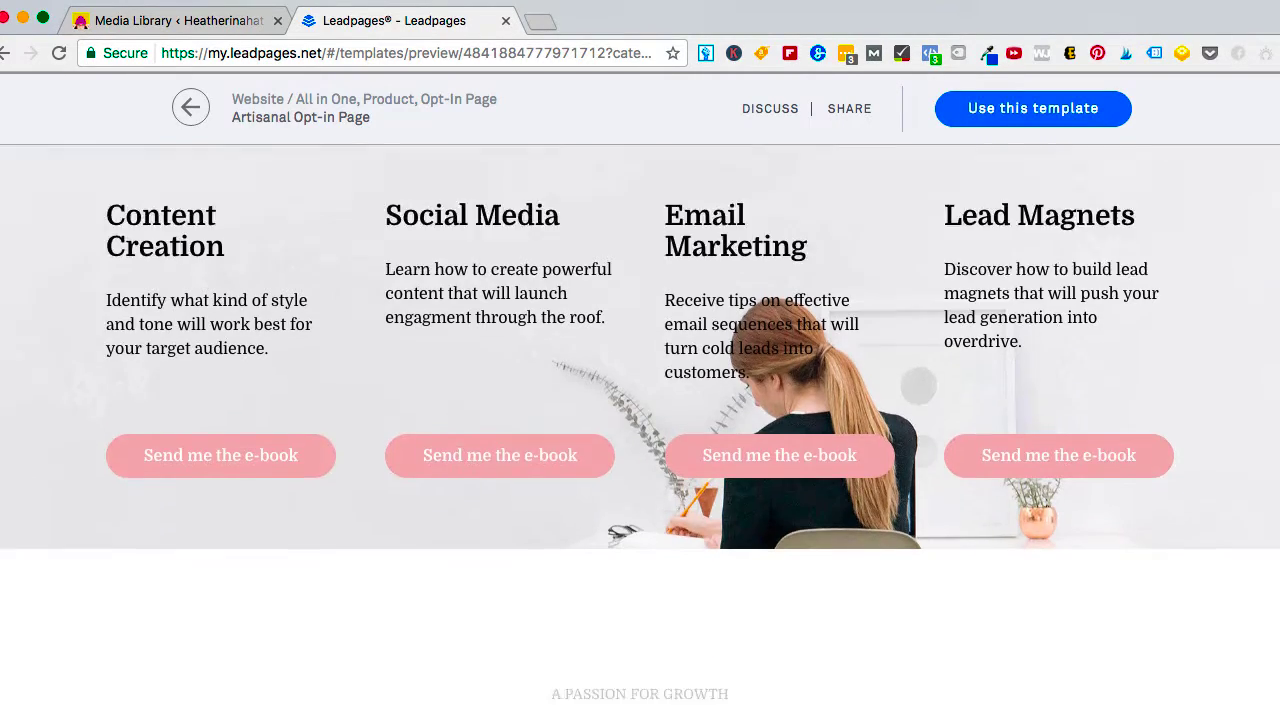
scroll(640, 432, "down", 10)
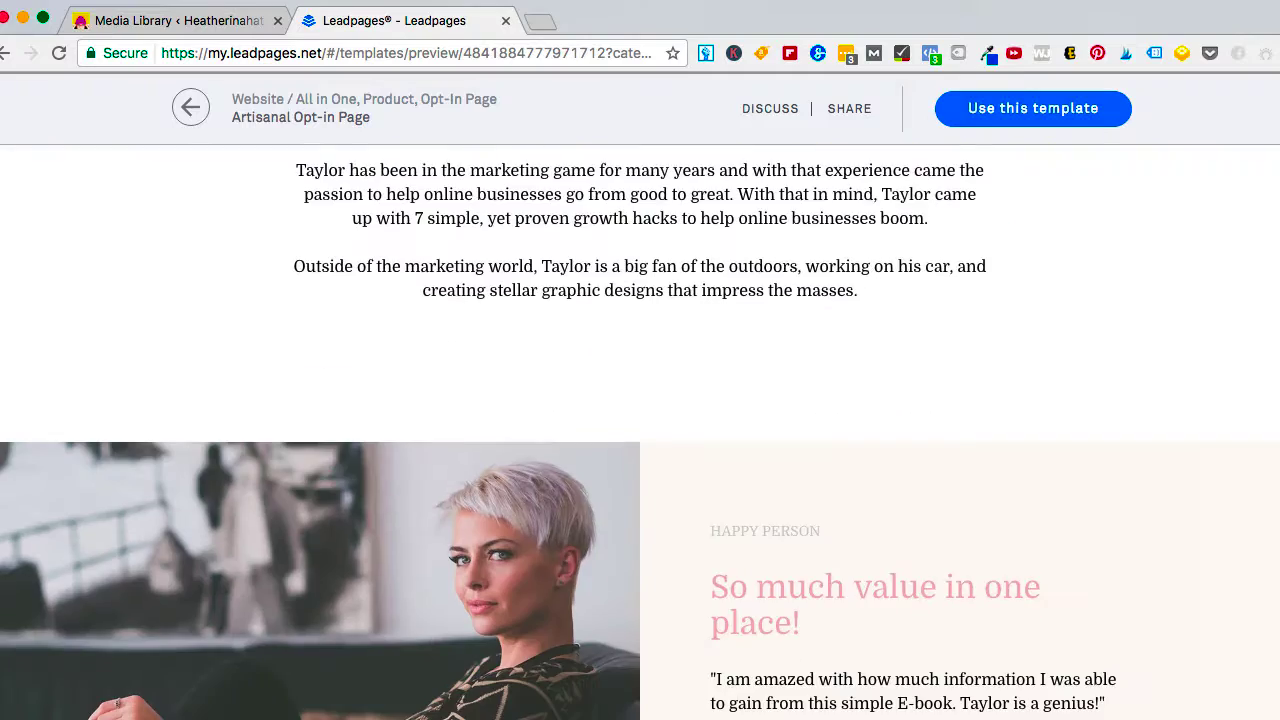
scroll(640, 432, "up", 10)
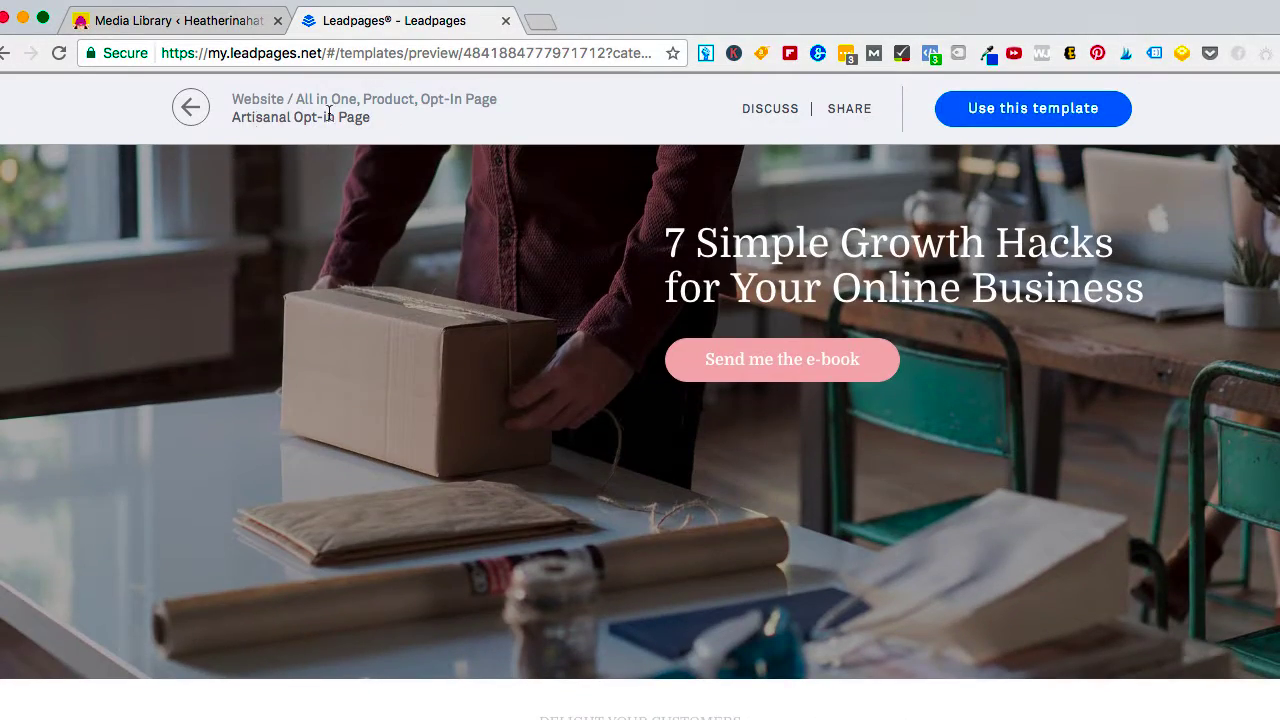
left_click(190, 107)
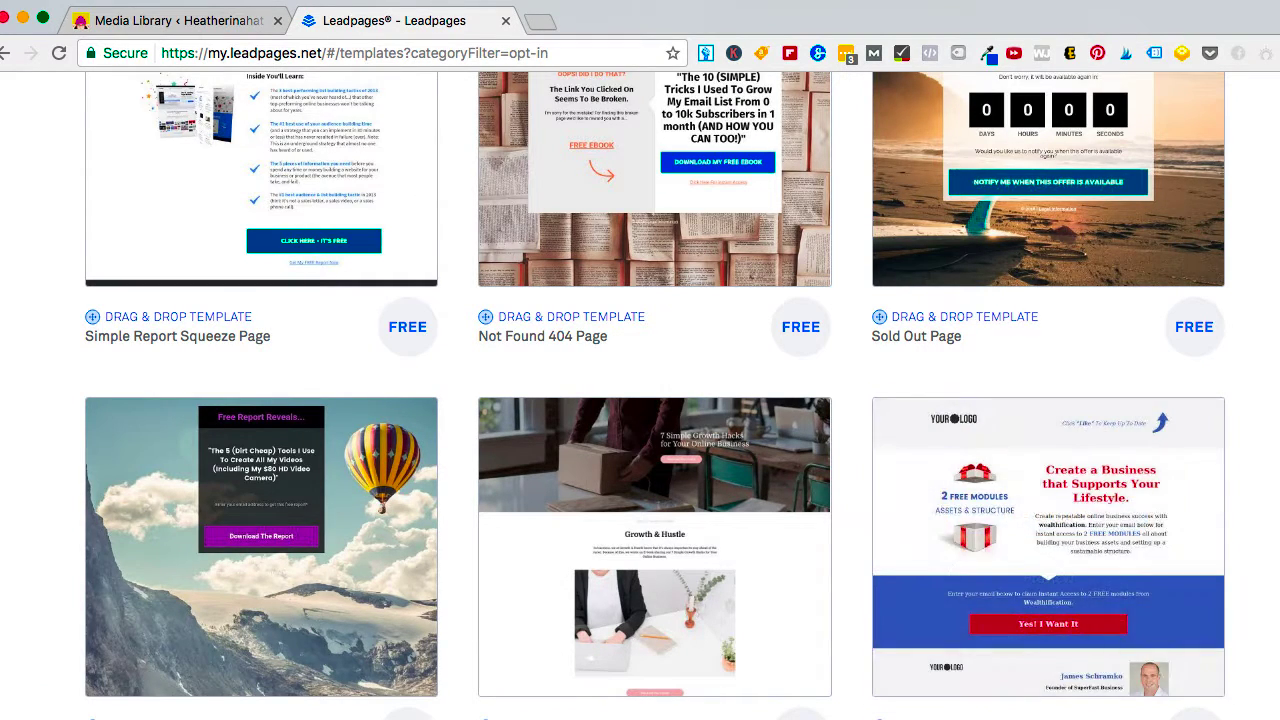
Preview the "Create a Business that Supports Your Lifestyle" opt-in template and examine its sections from header to footer.
mouse_move(1068, 543)
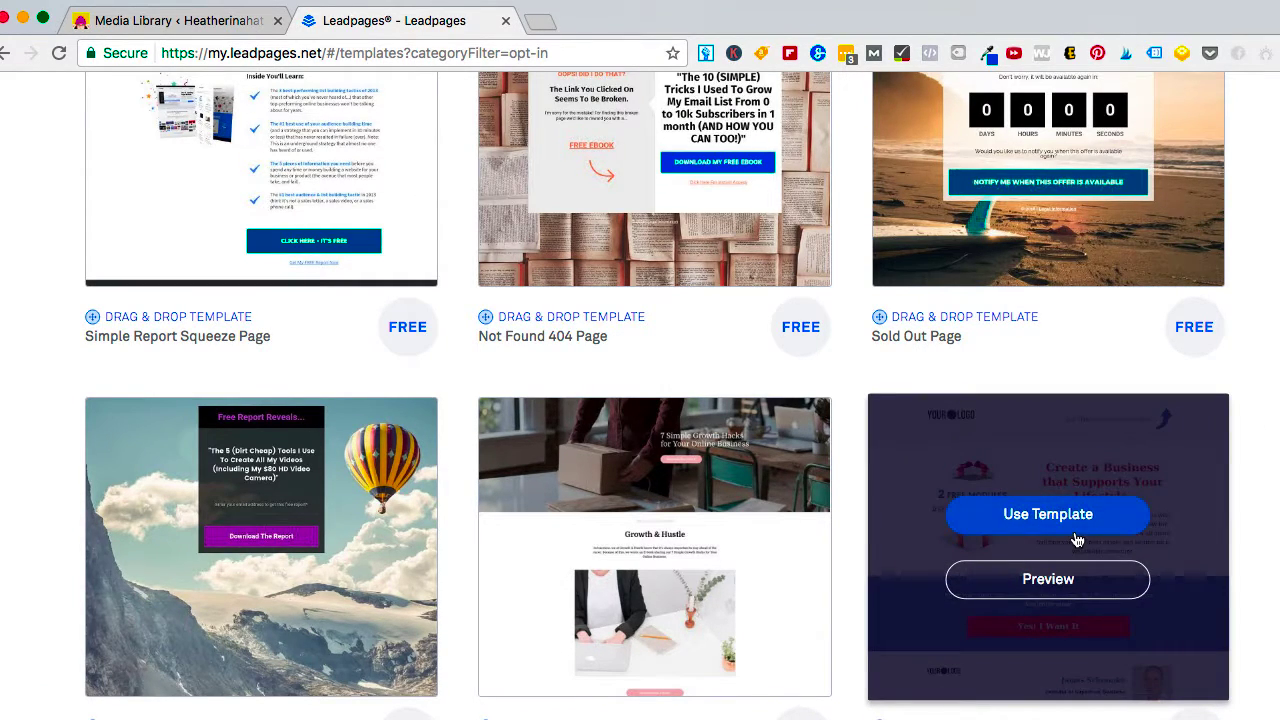
left_click(1075, 534)
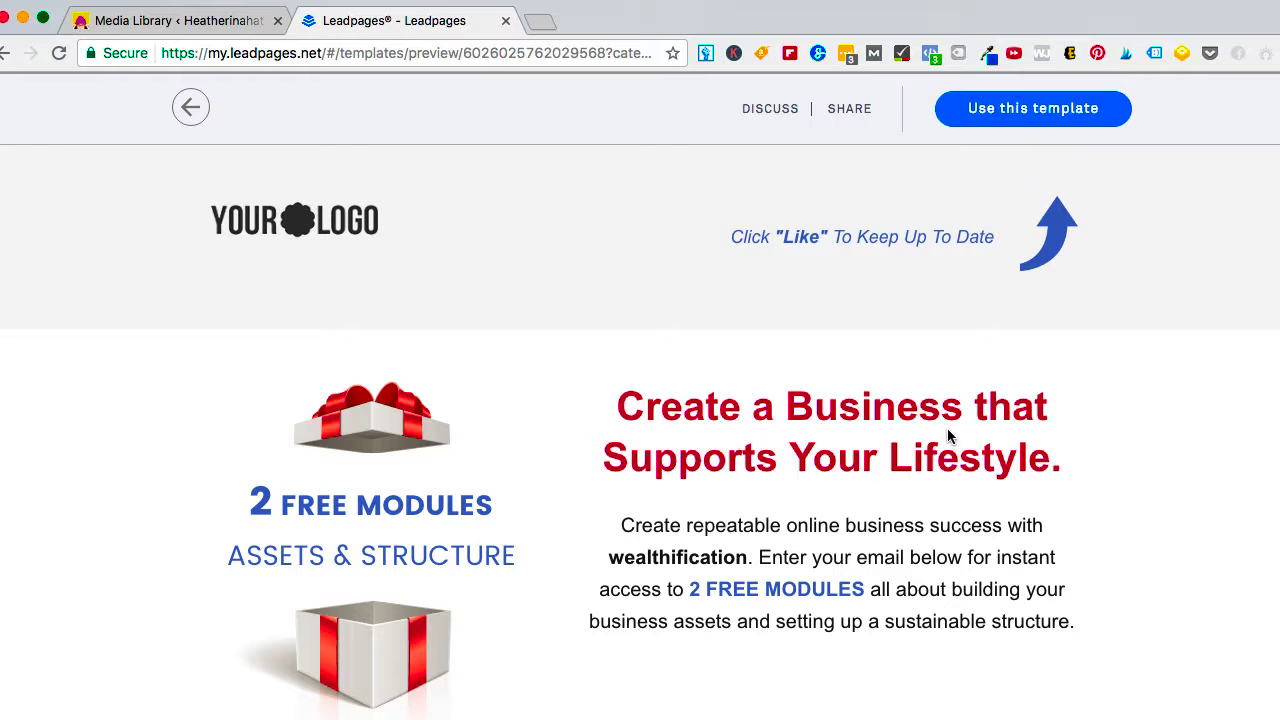
scroll(640, 432, "down", 5)
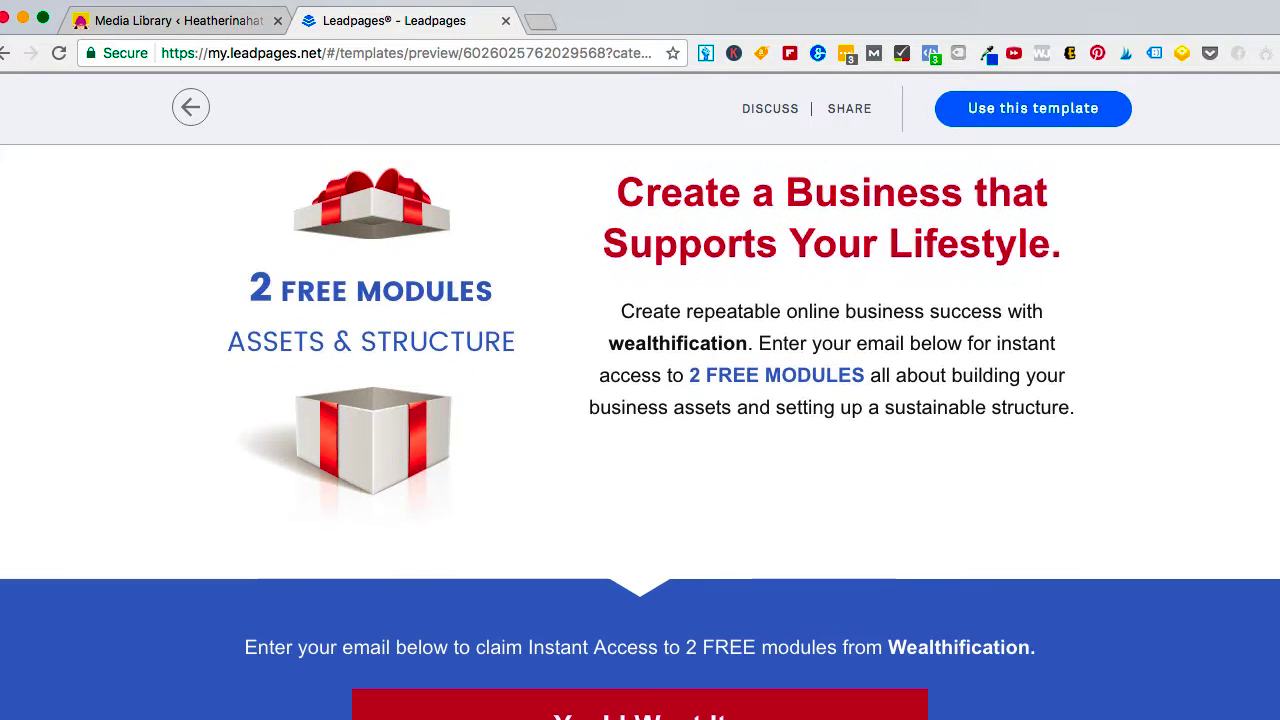
scroll(640, 432, "down", 8)
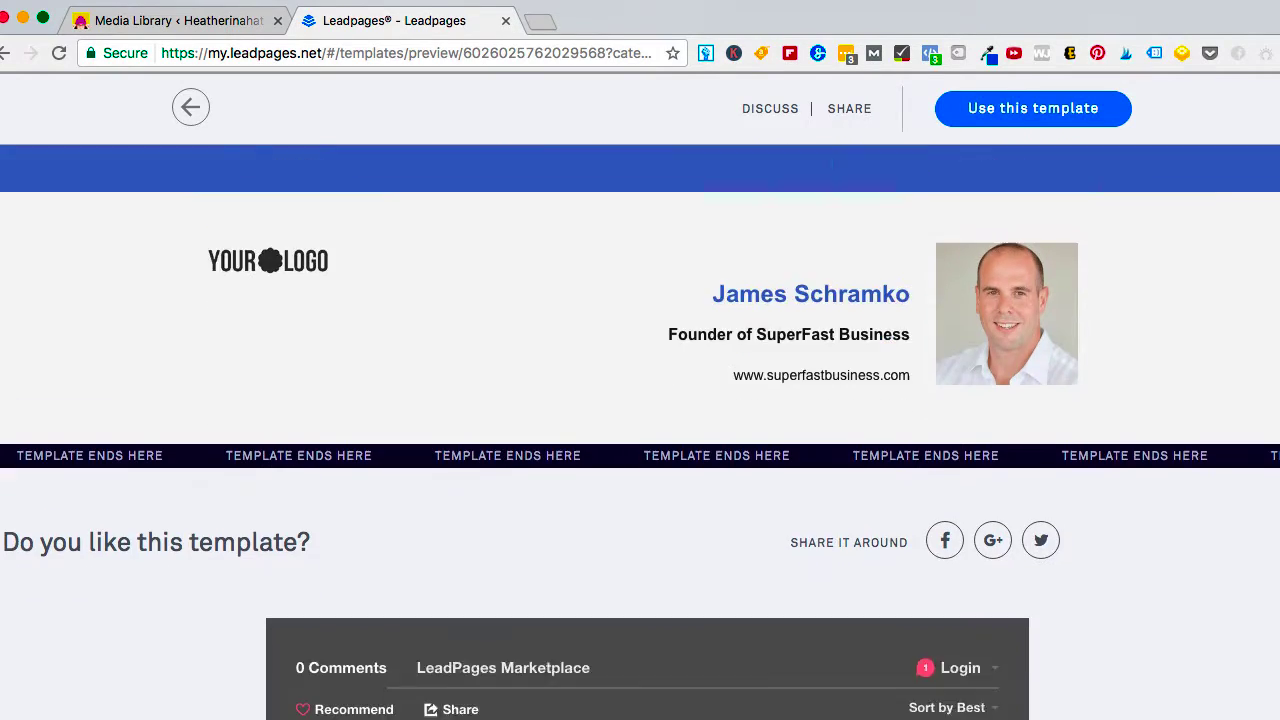
scroll(640, 432, "down", 1)
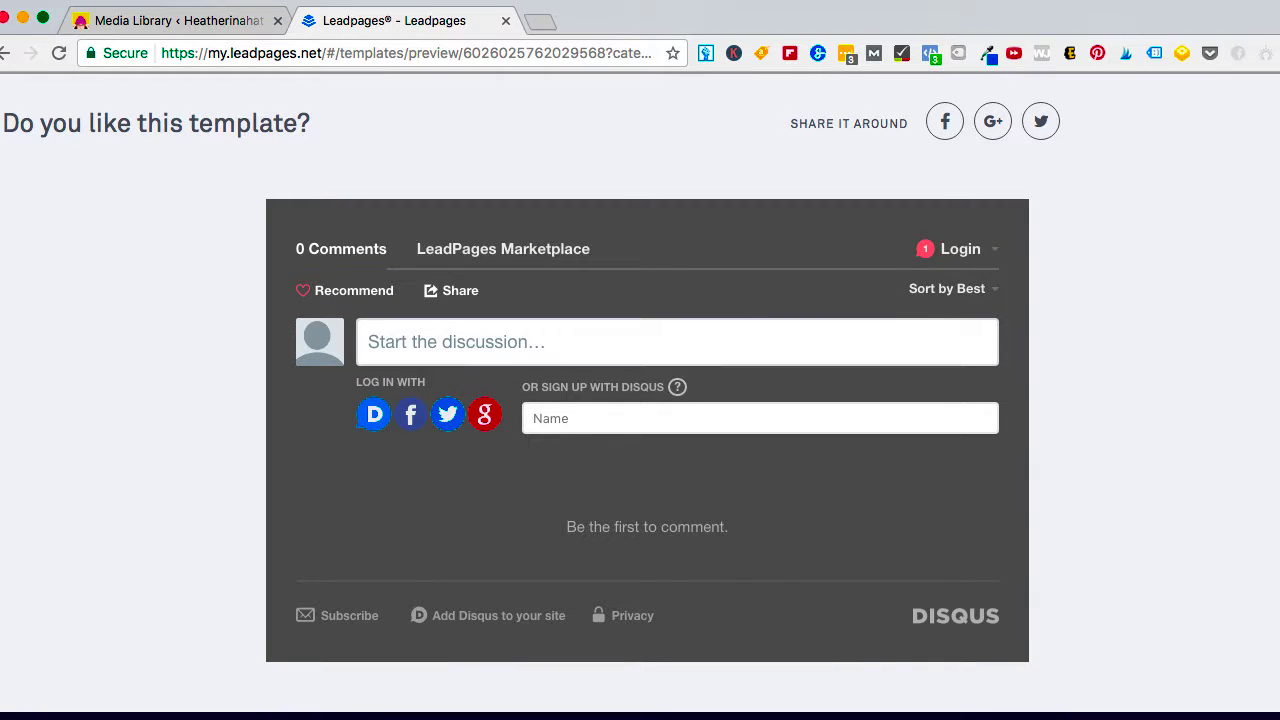
scroll(640, 400, "up", 4)
scroll(640, 400, "down", 1)
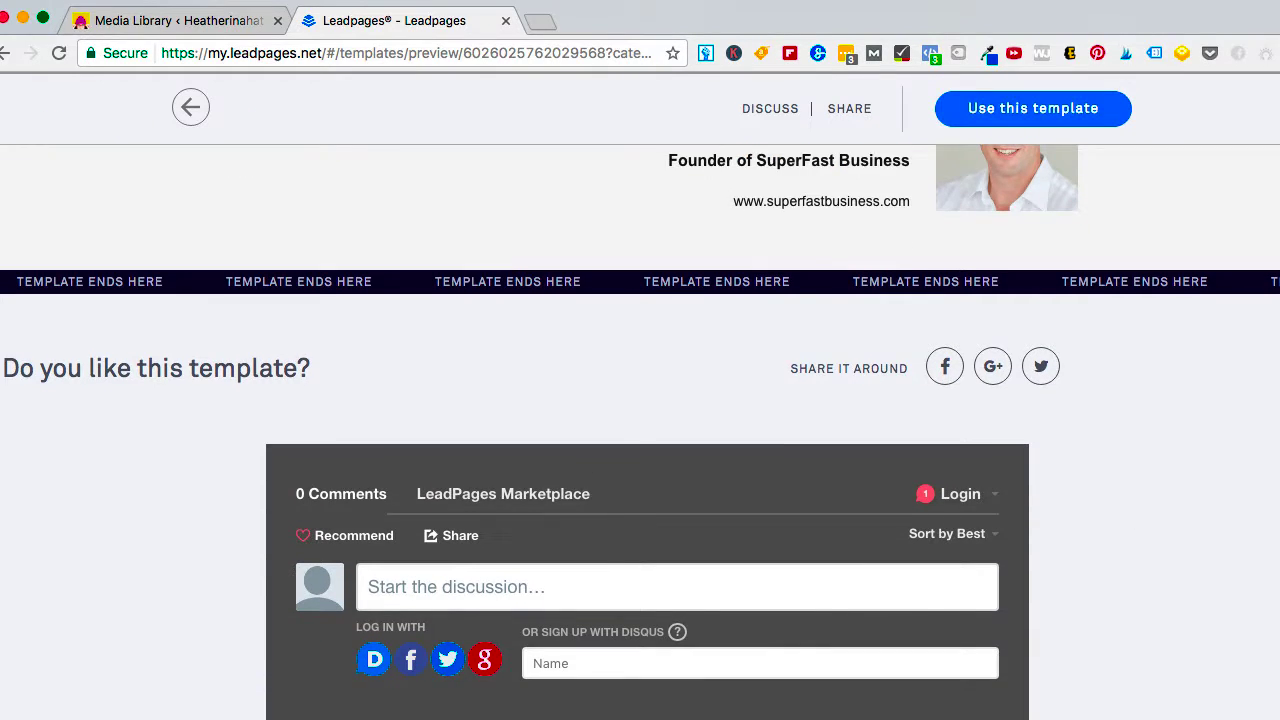
scroll(640, 430, "up", 5)
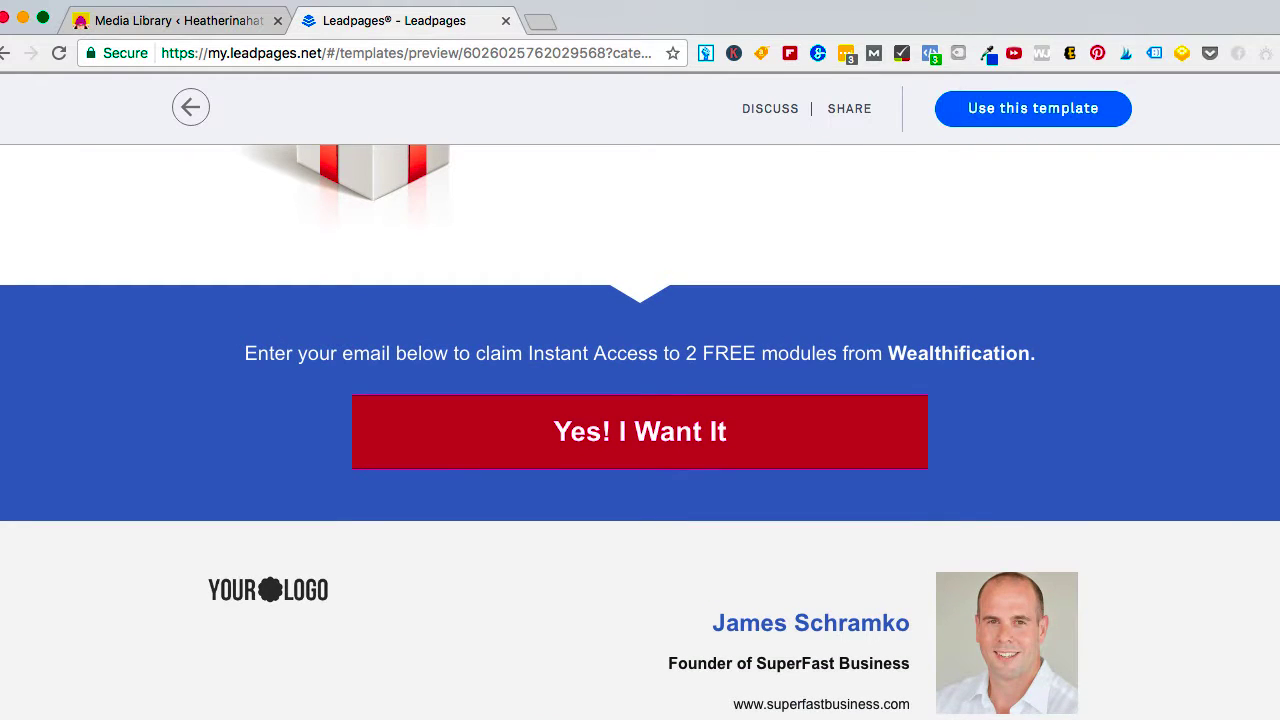
scroll(1276, 226, "up", 4)
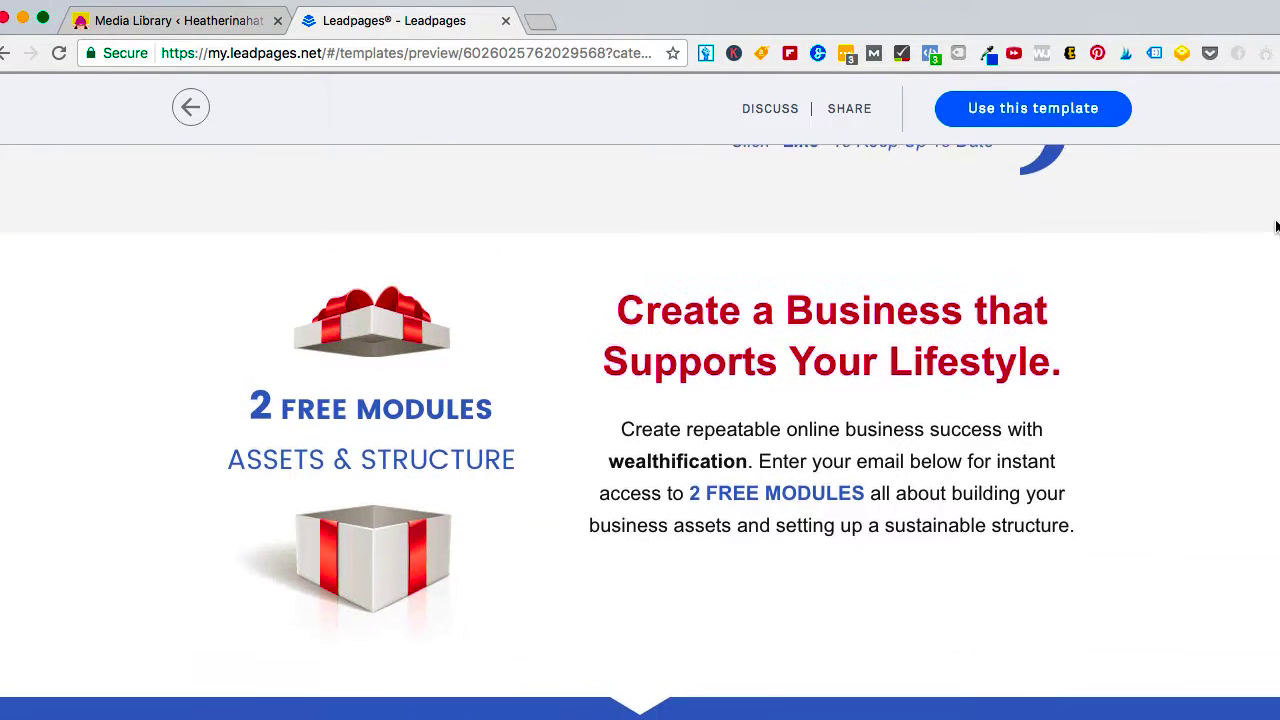
scroll(1276, 226, "up", 1)
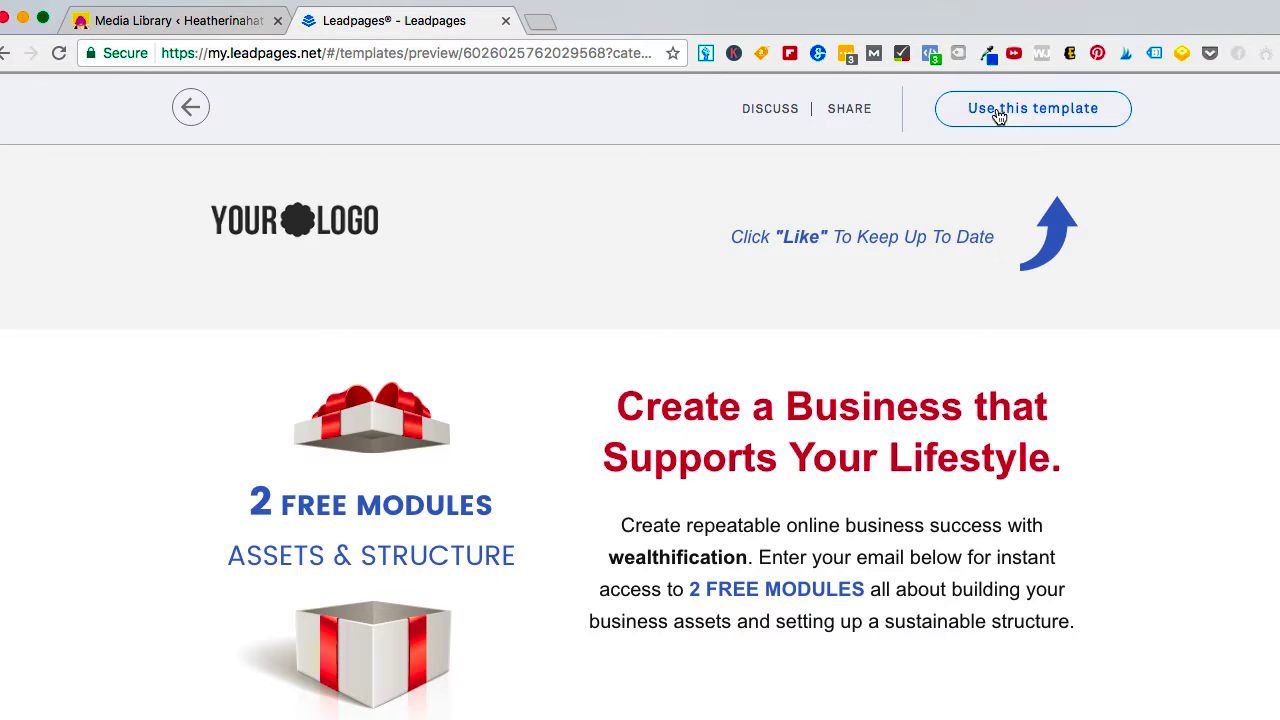
Use the previewed template for a new page named "21 ways to be unique" and start building it.
left_click(1008, 112)
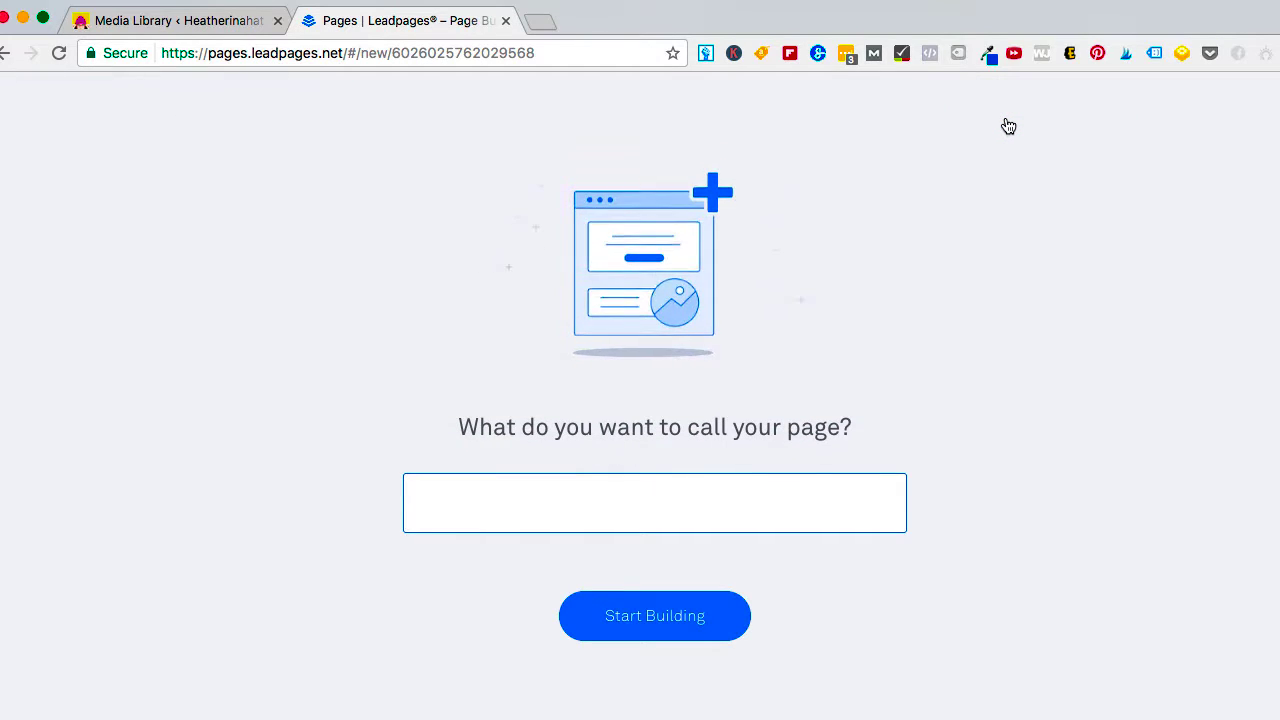
type("21 ways to be uniqu")
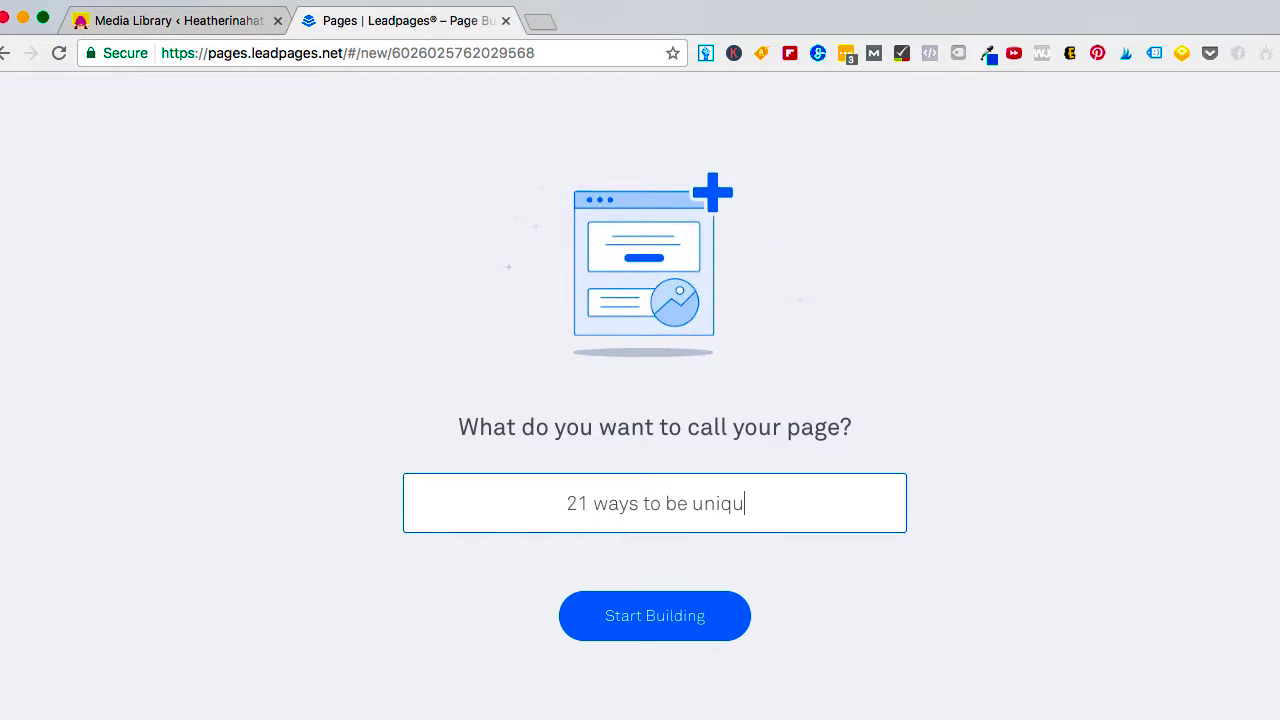
type("e")
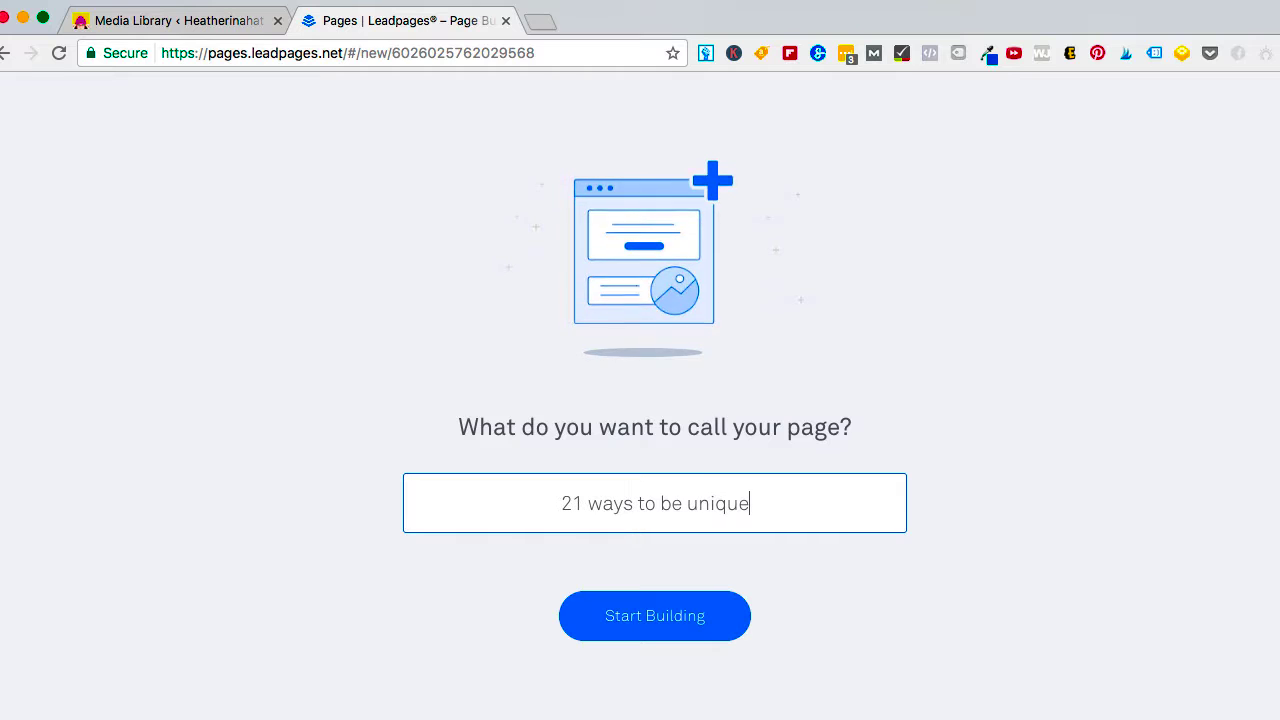
left_click(697, 632)
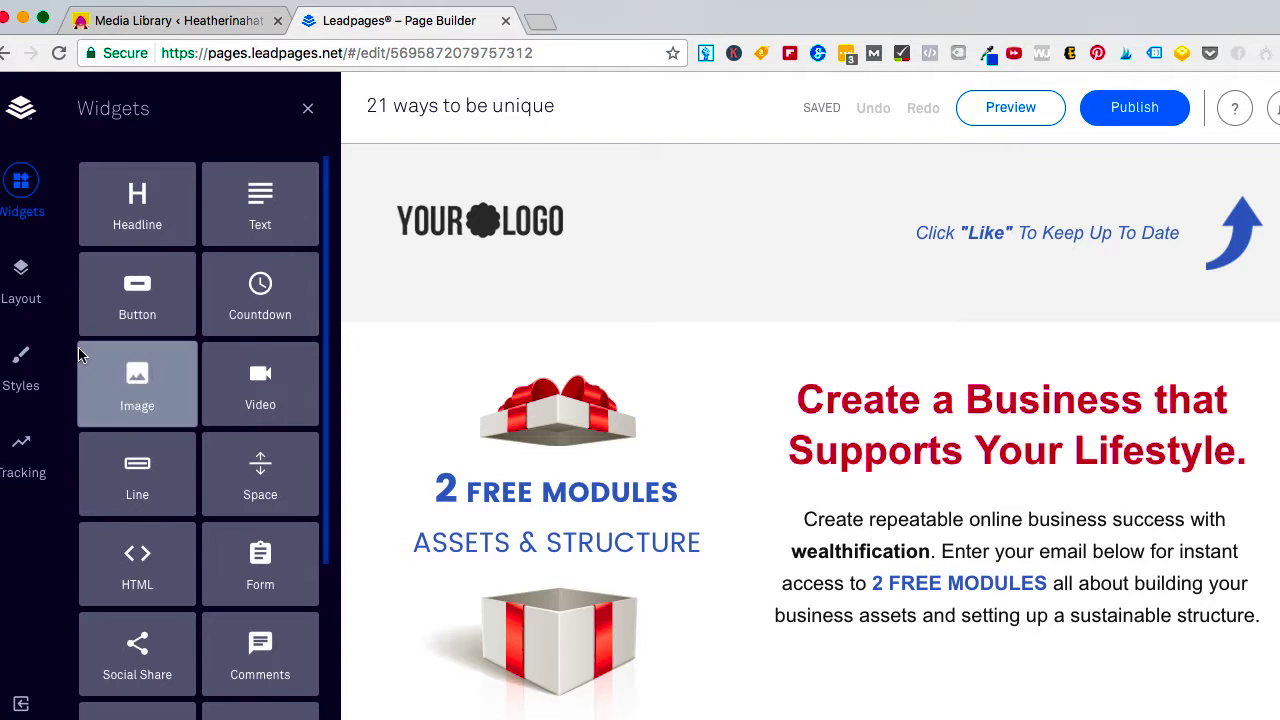
Open the page layout and examine its Header, Hero, Call To Action and Footer sections, expanding the Header's structure.
left_click(30, 288)
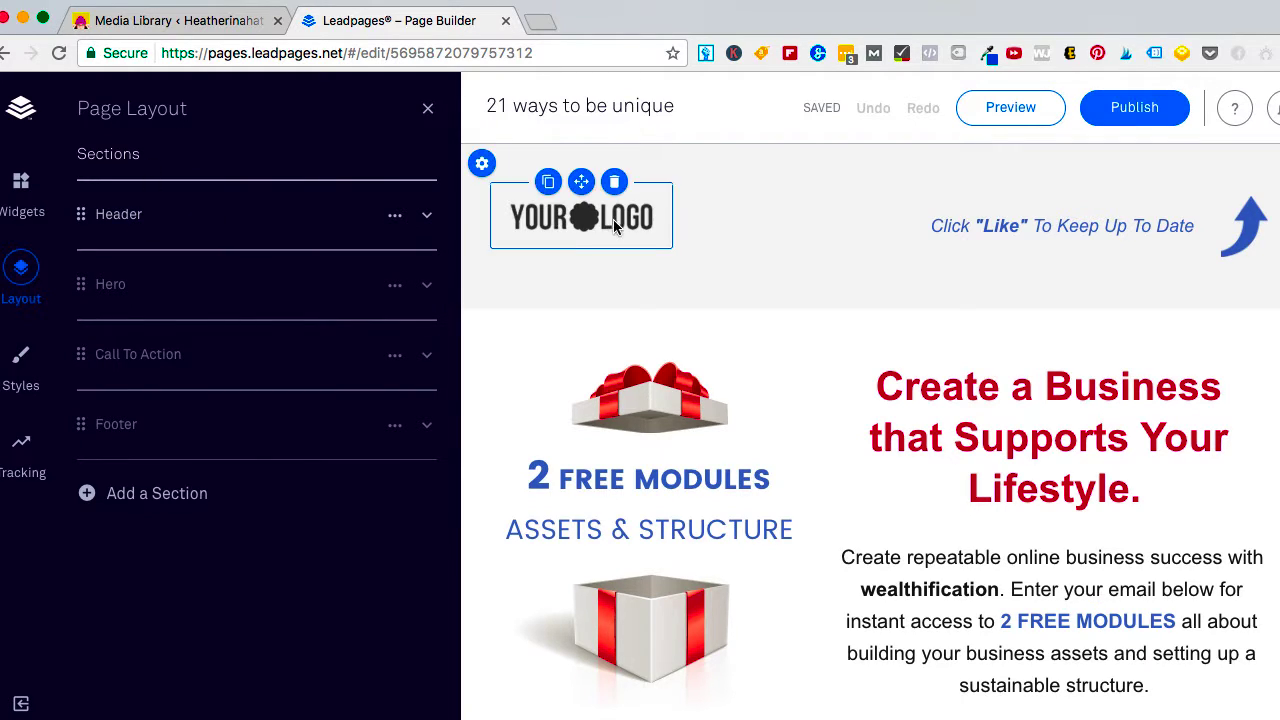
mouse_move(304, 229)
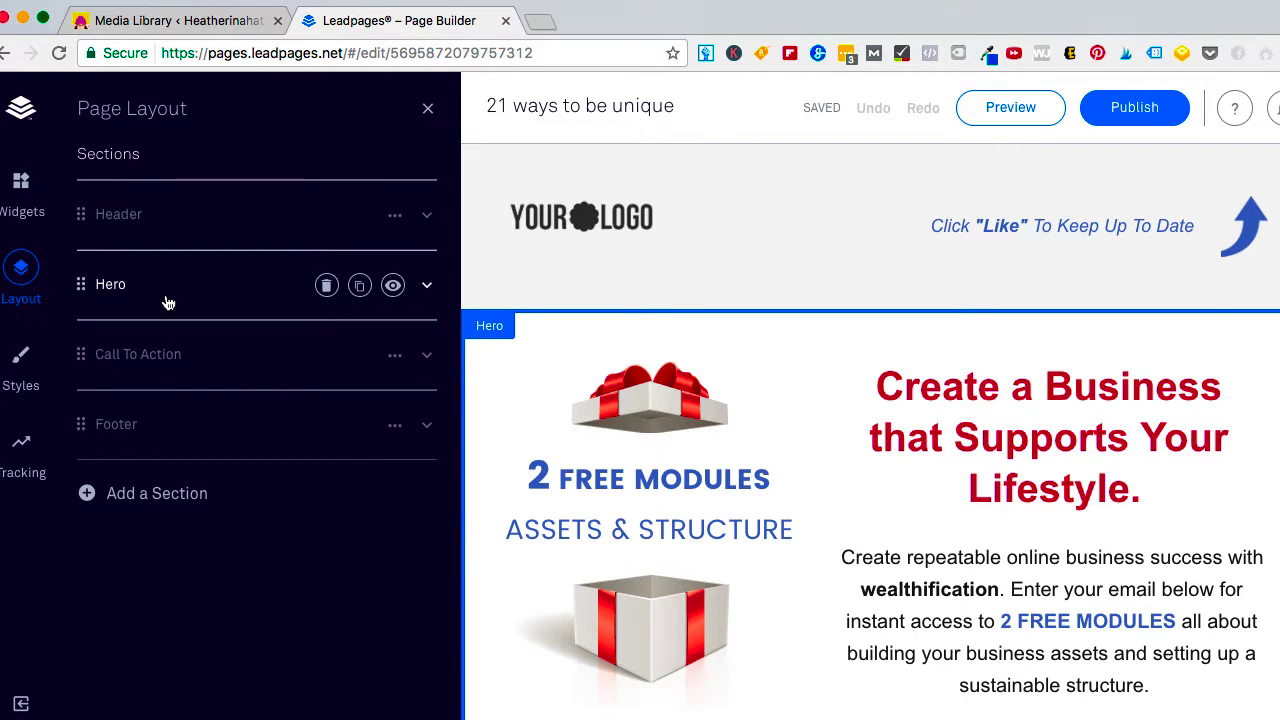
left_click(140, 354)
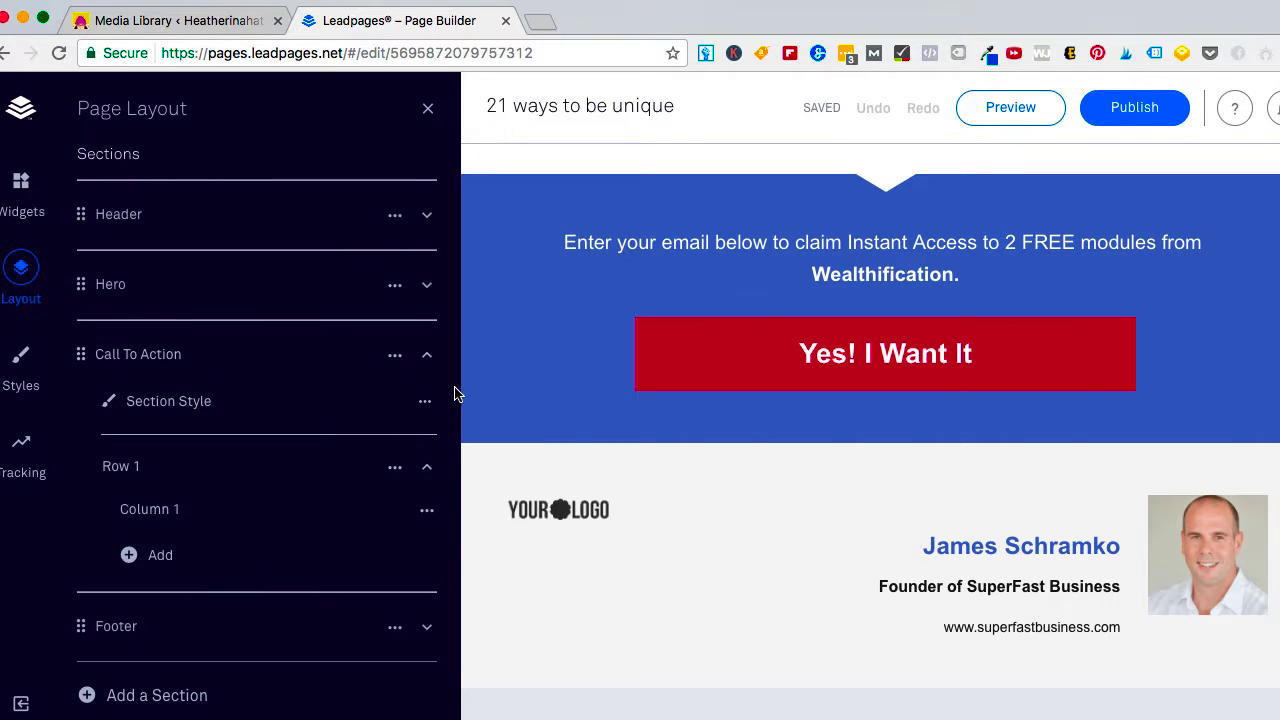
left_click(286, 356)
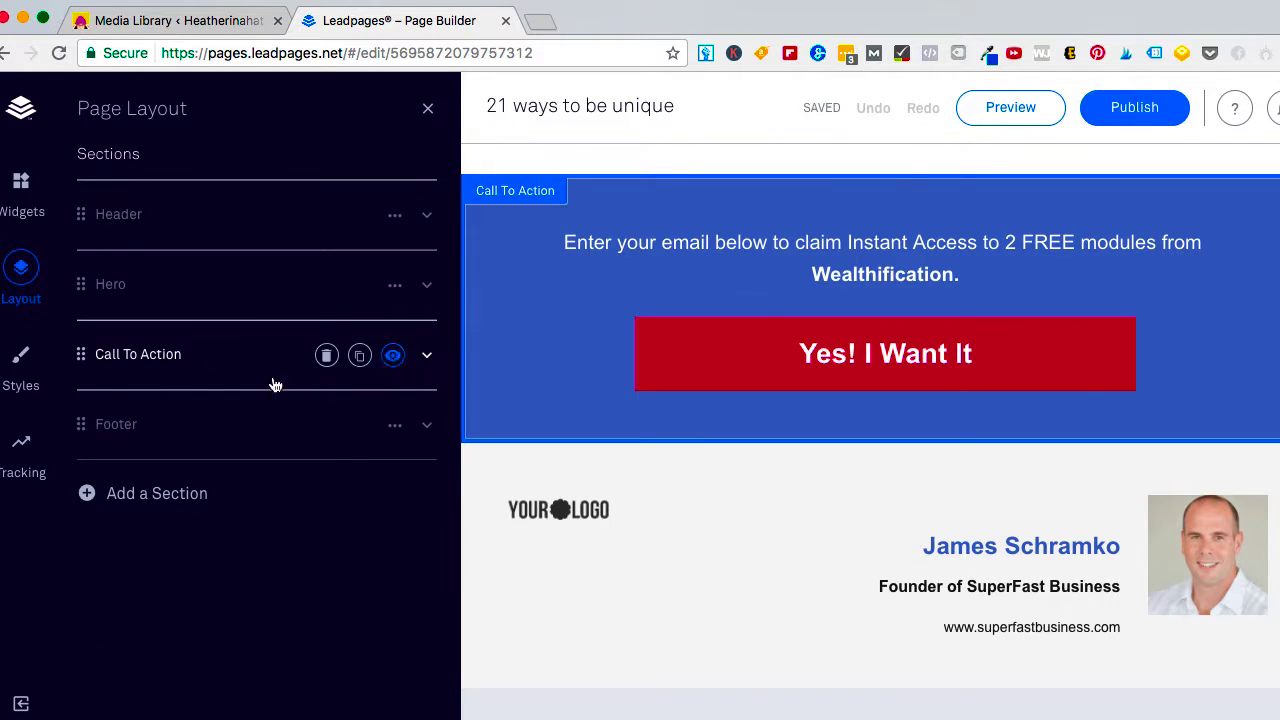
left_click(124, 426)
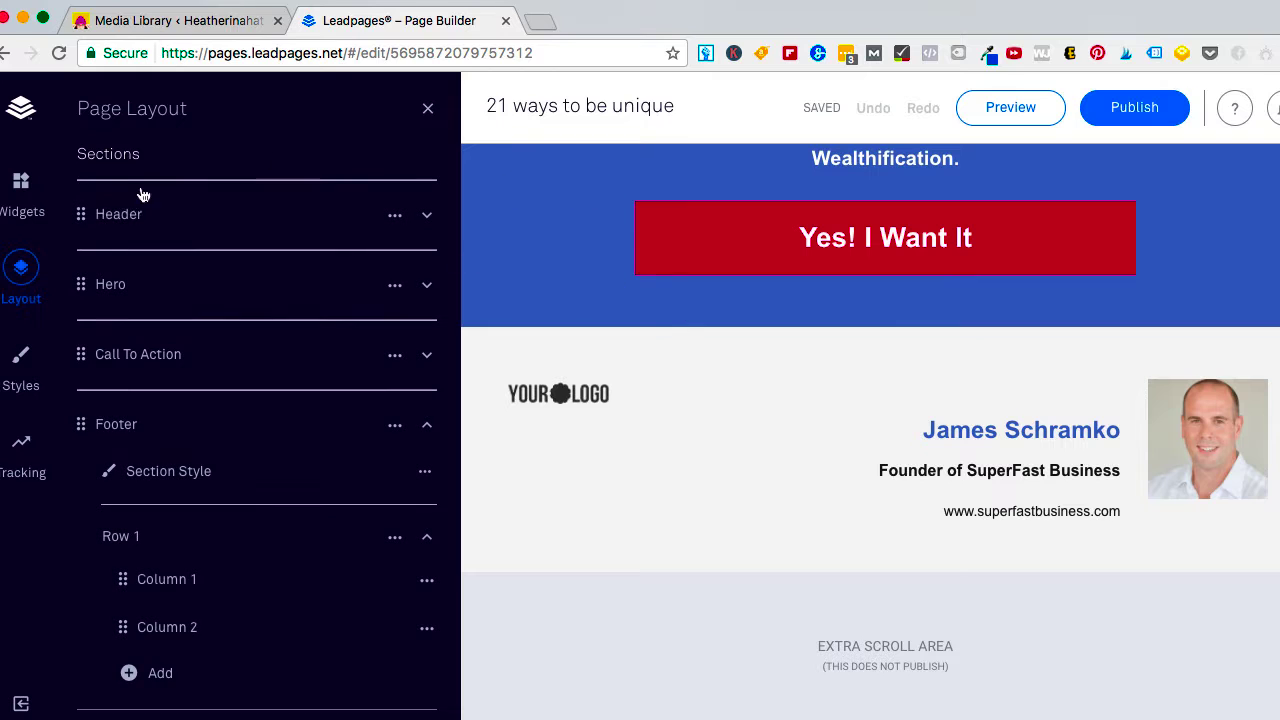
left_click(88, 214)
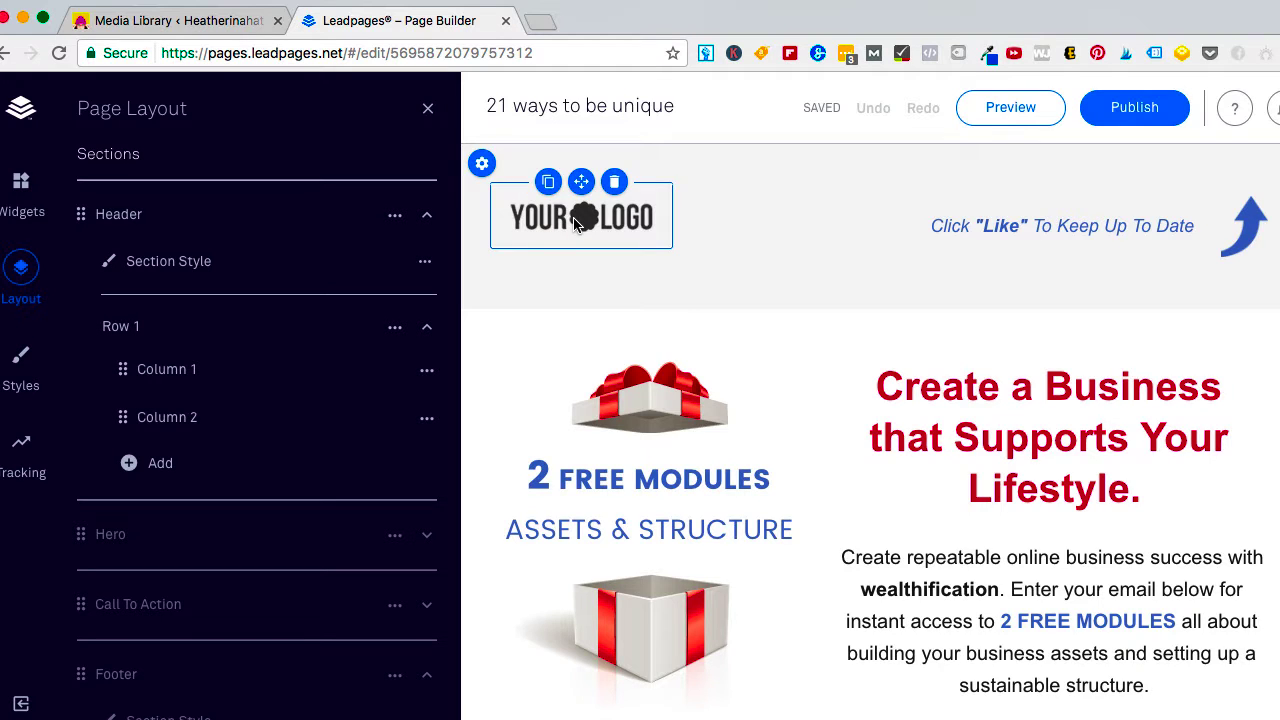
Replace the header's placeholder logo with Heather in a Hat.png and delete the Click "Like" To Keep Up To Date element beside it.
left_click(577, 222)
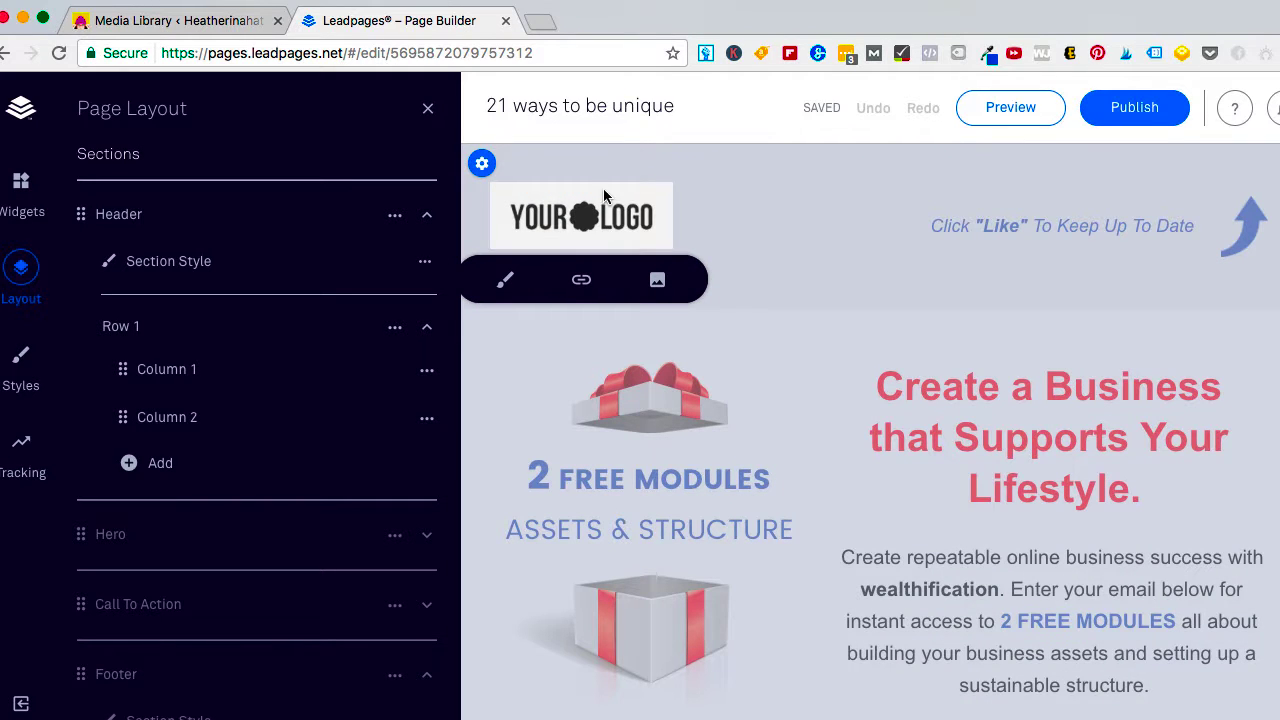
left_click(658, 283)
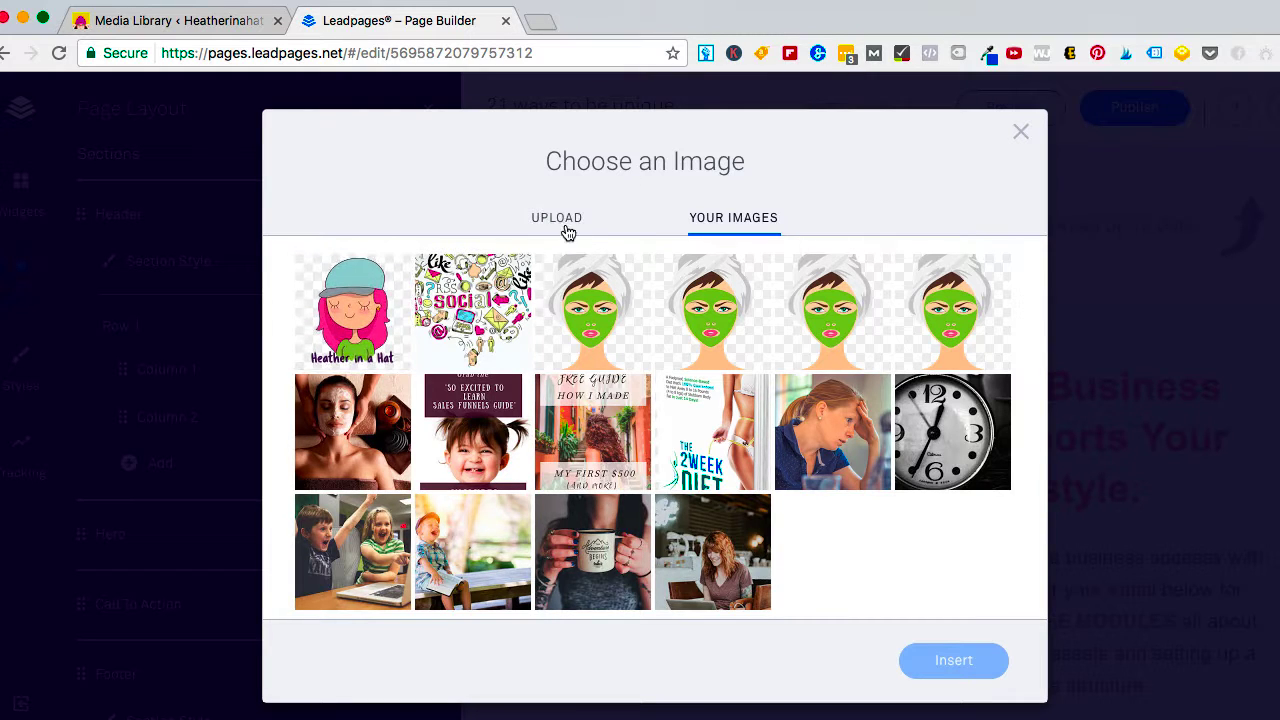
left_click(380, 311)
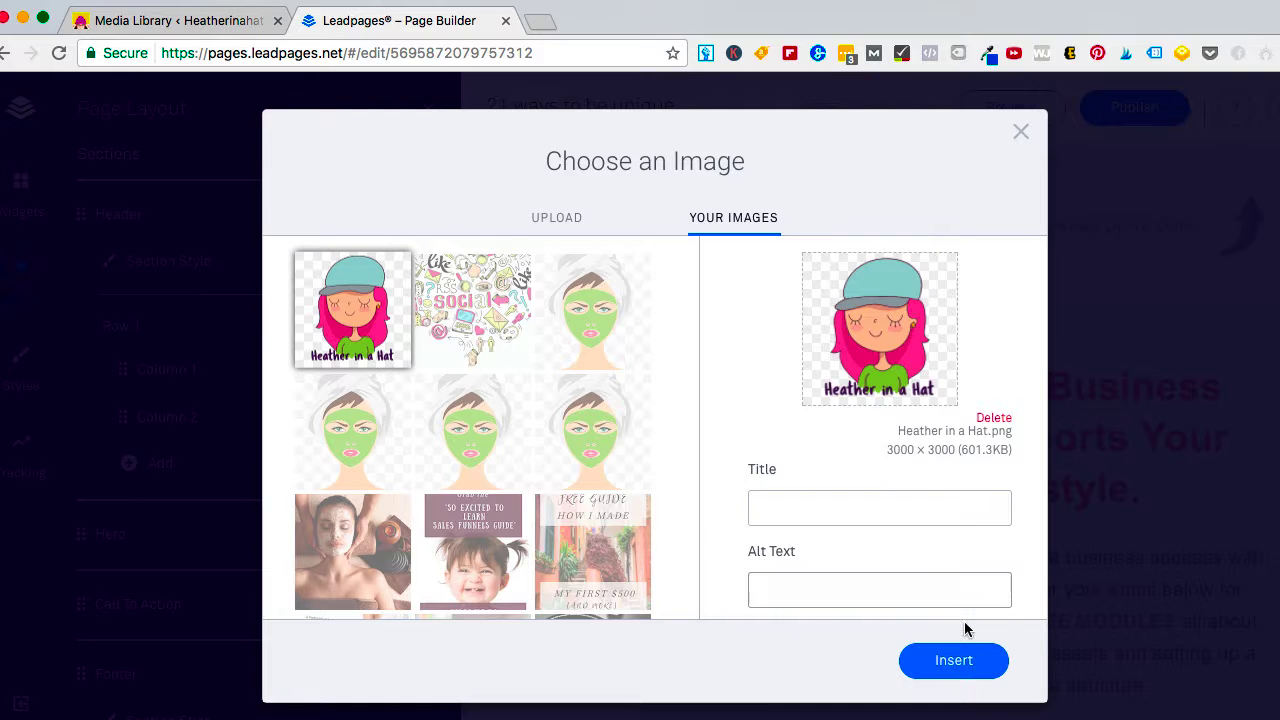
left_click(953, 660)
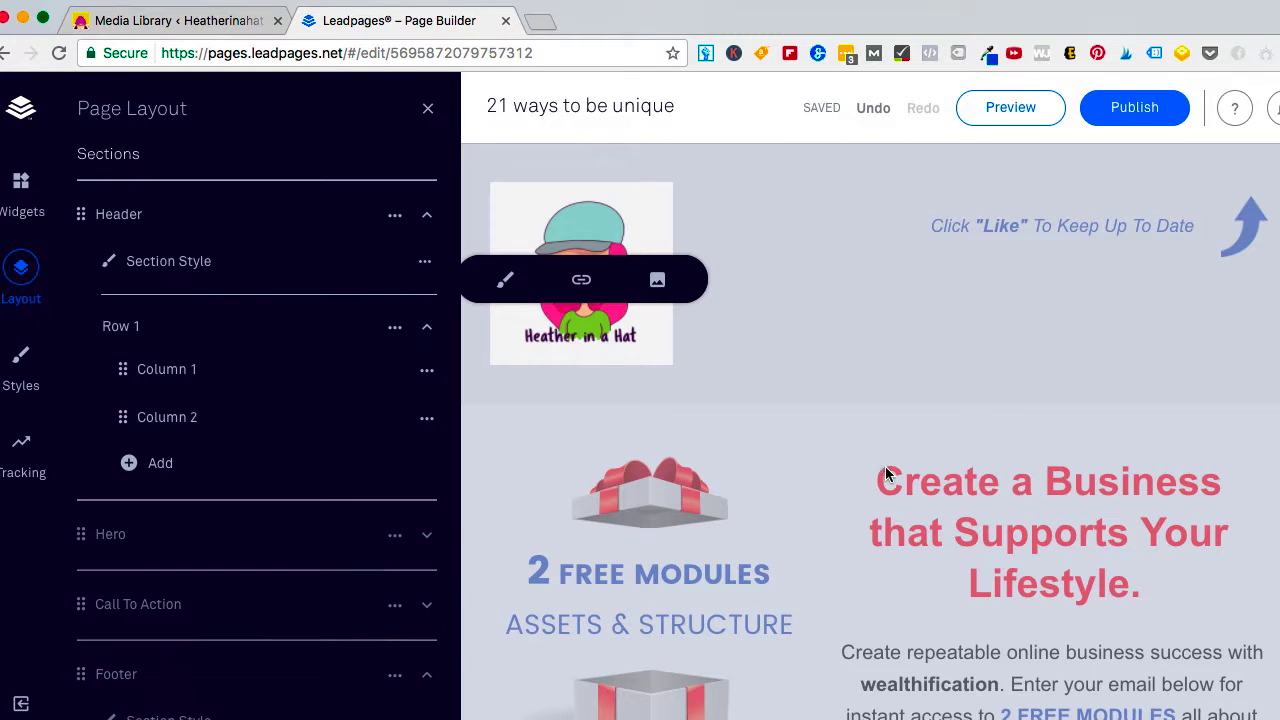
left_click(831, 365)
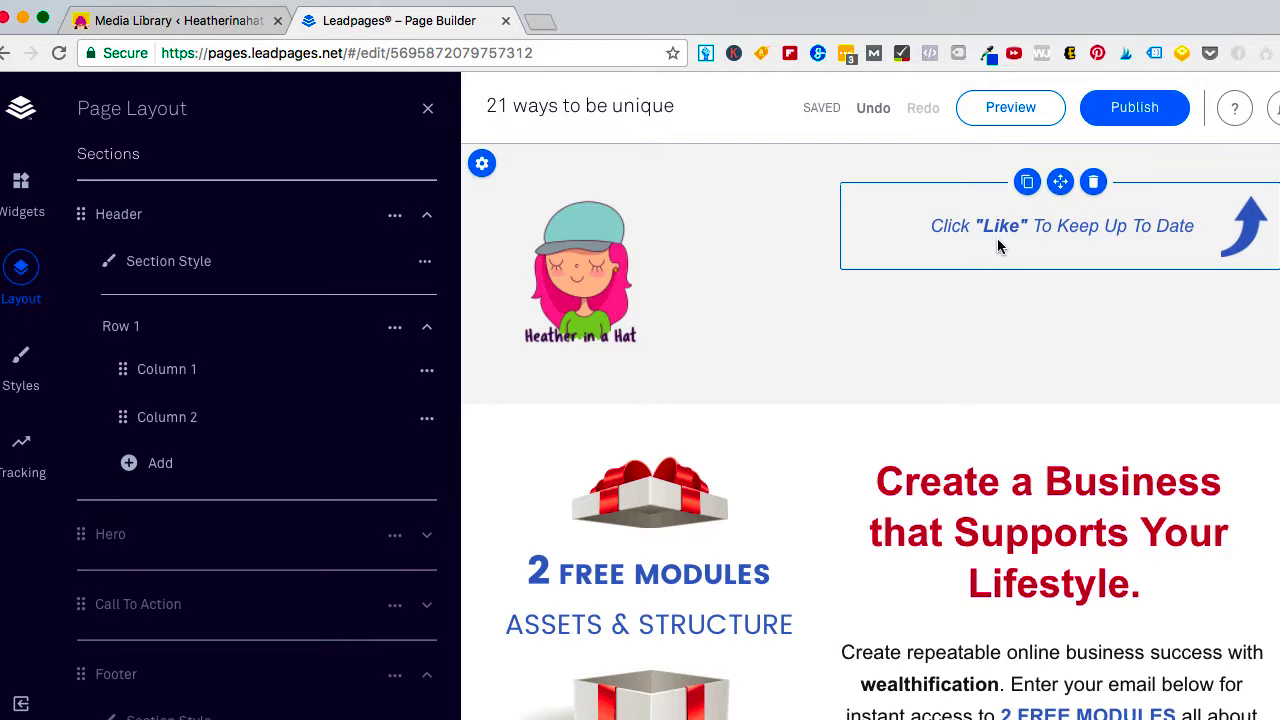
left_click(864, 112)
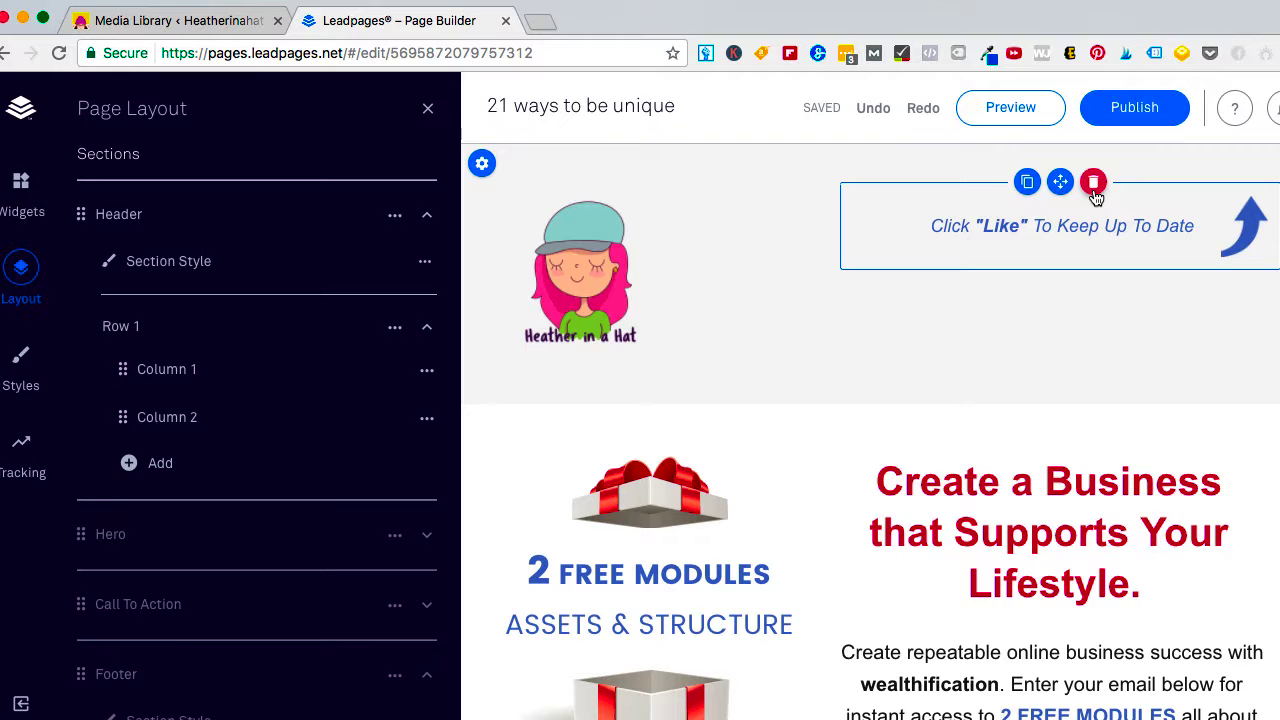
left_click(1093, 184)
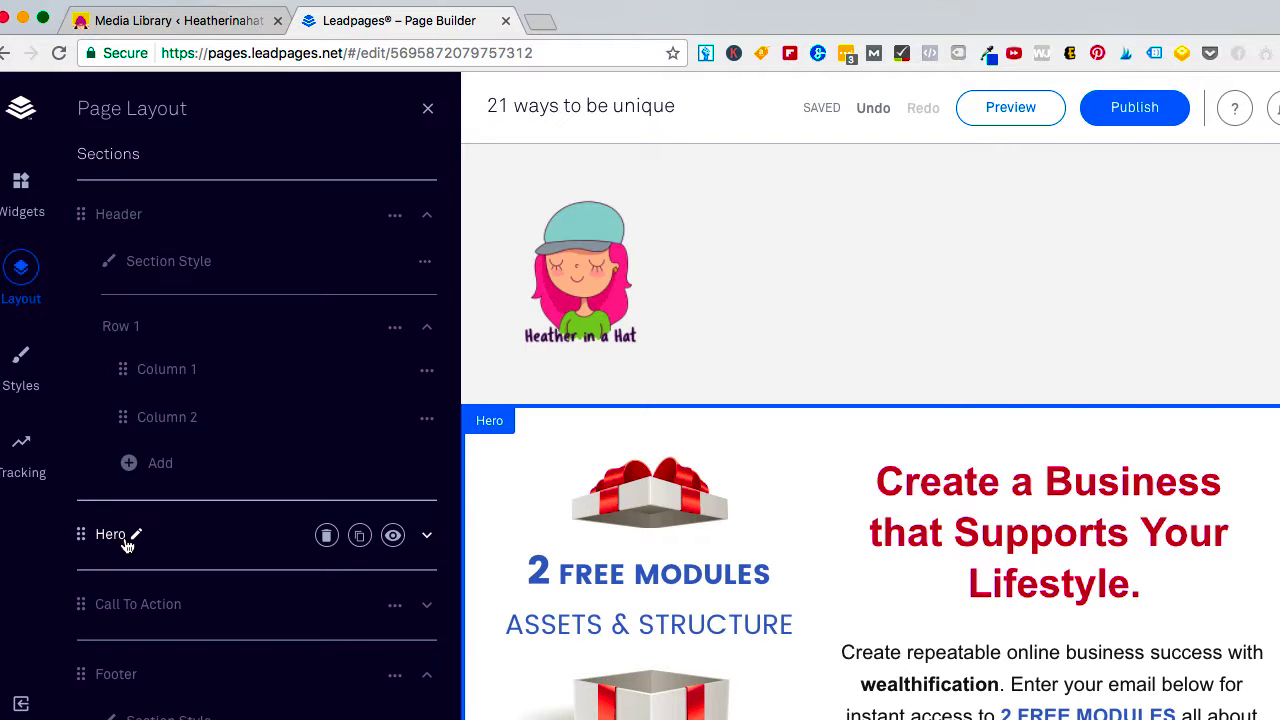
Rename the Hero section as "Description" and save the new name.
left_click(137, 537)
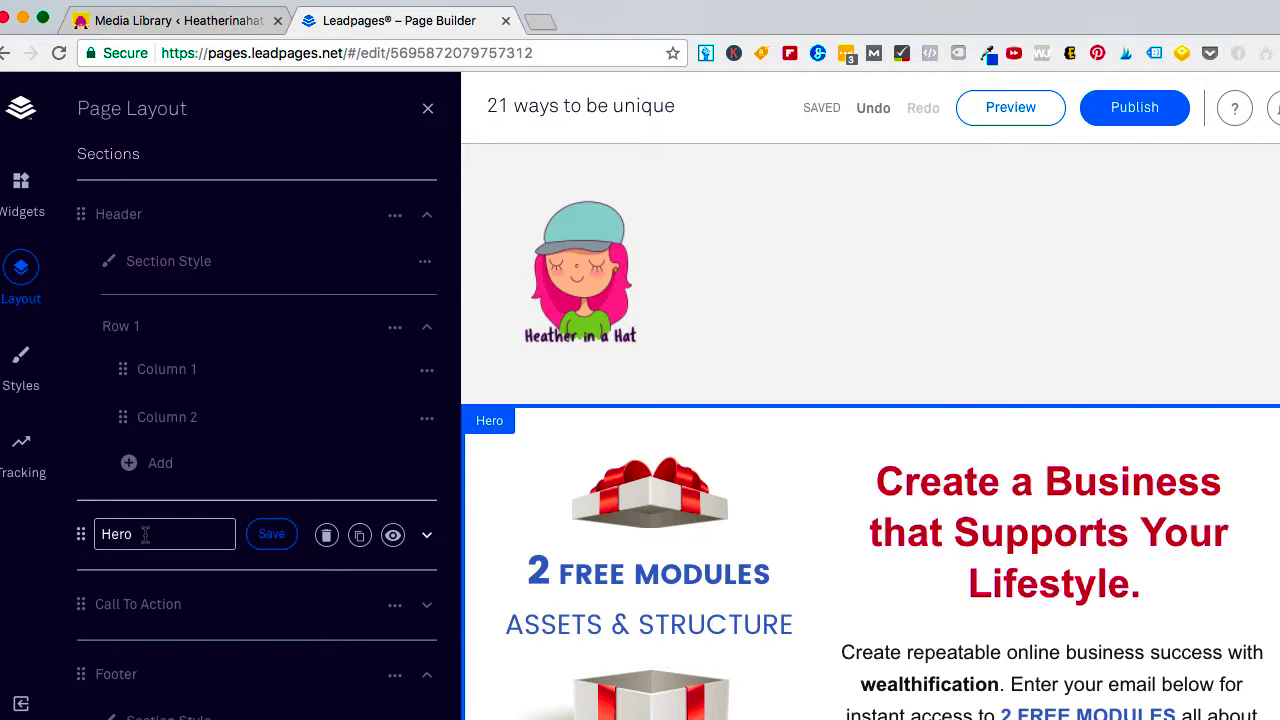
left_click_drag(149, 534, 86, 537)
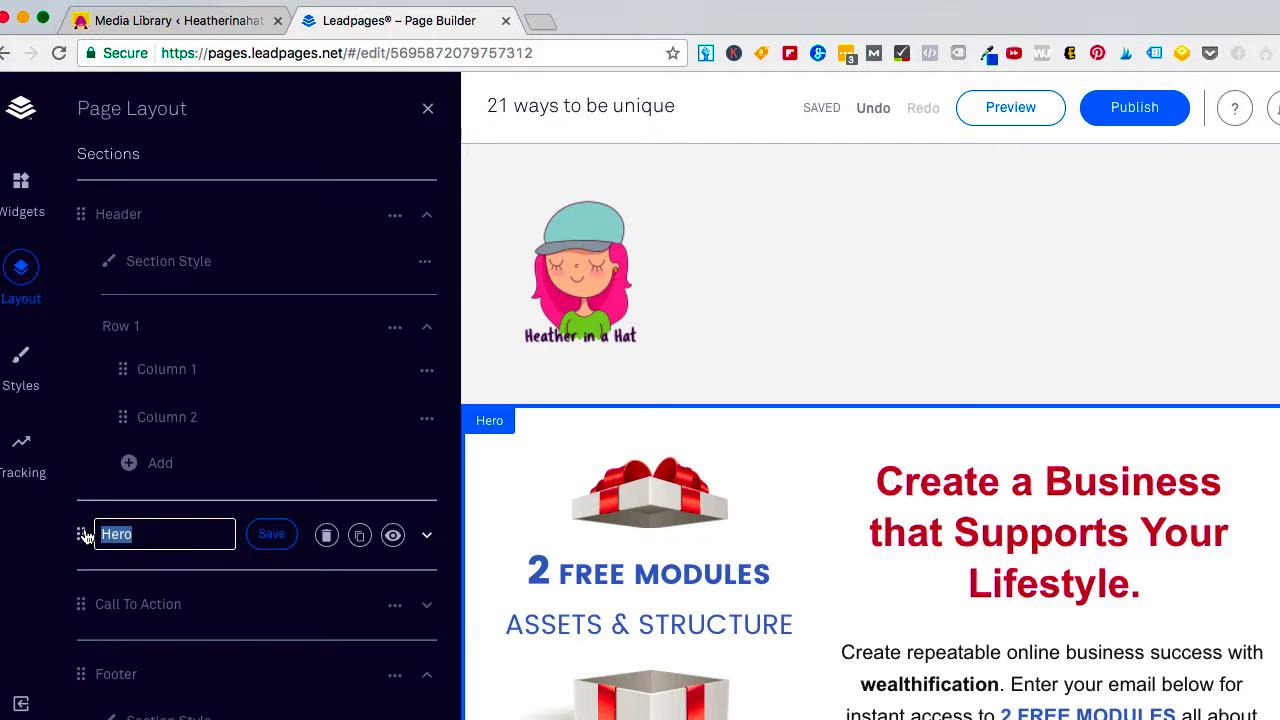
type("Description")
left_click(280, 540)
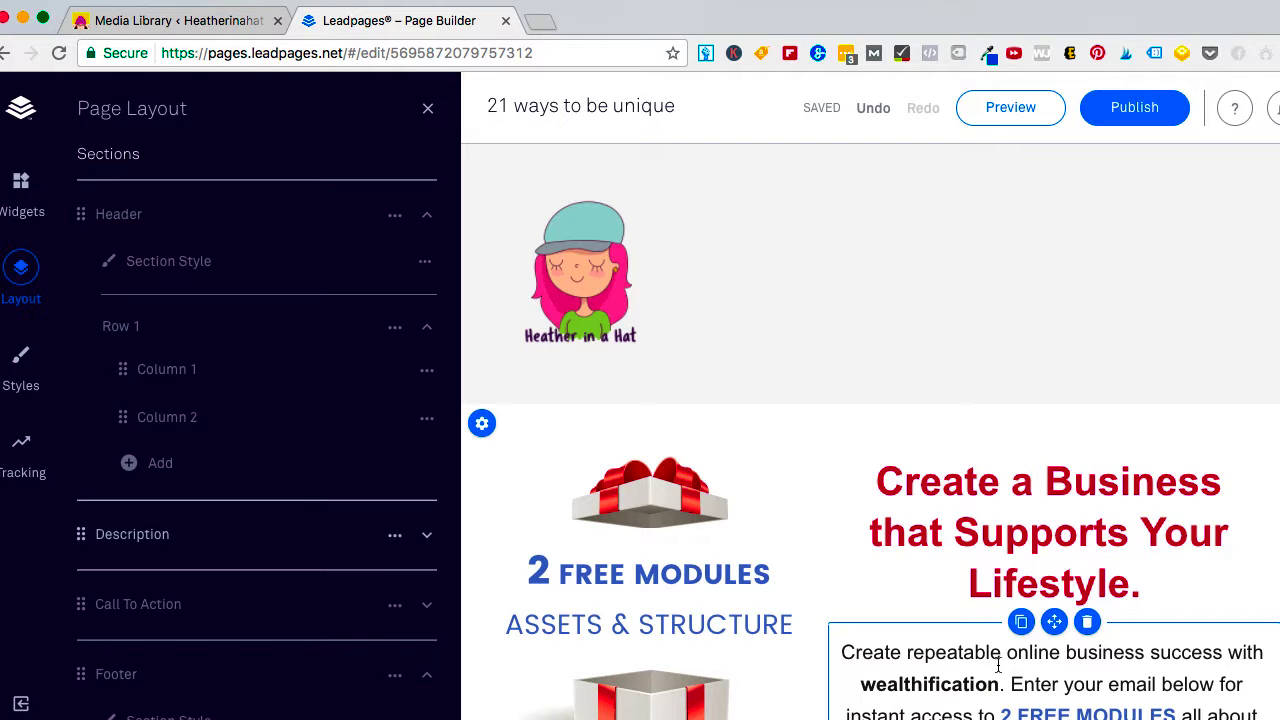
Replace the red headline in the Description section with "Looking for ways to be Unique online?".
scroll(1038, 628, "down", 3)
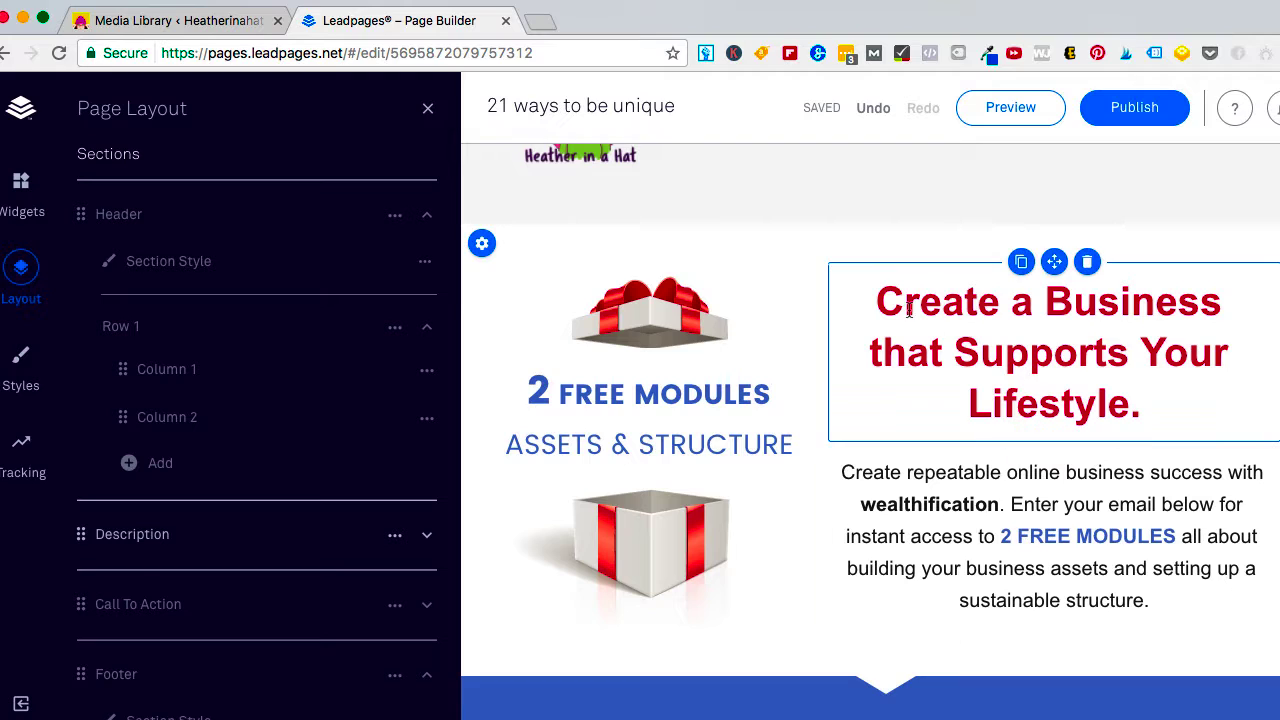
left_click_drag(877, 298, 1156, 403)
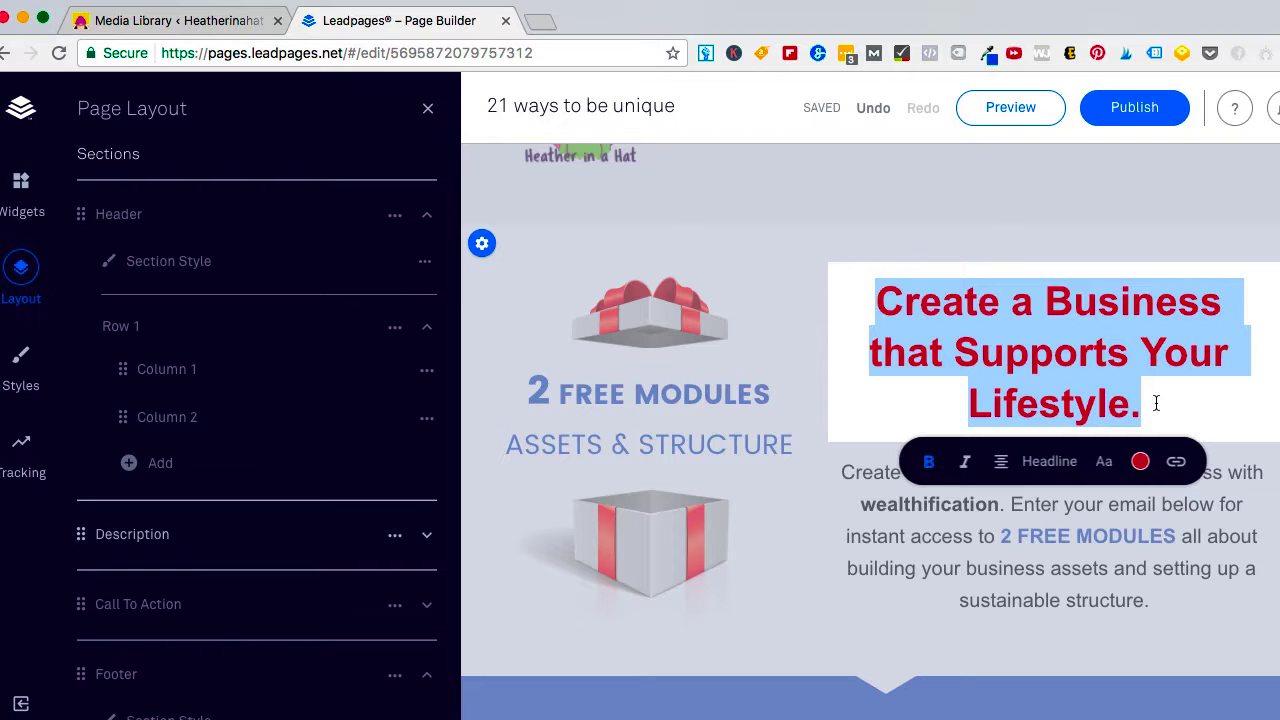
type("Lookin")
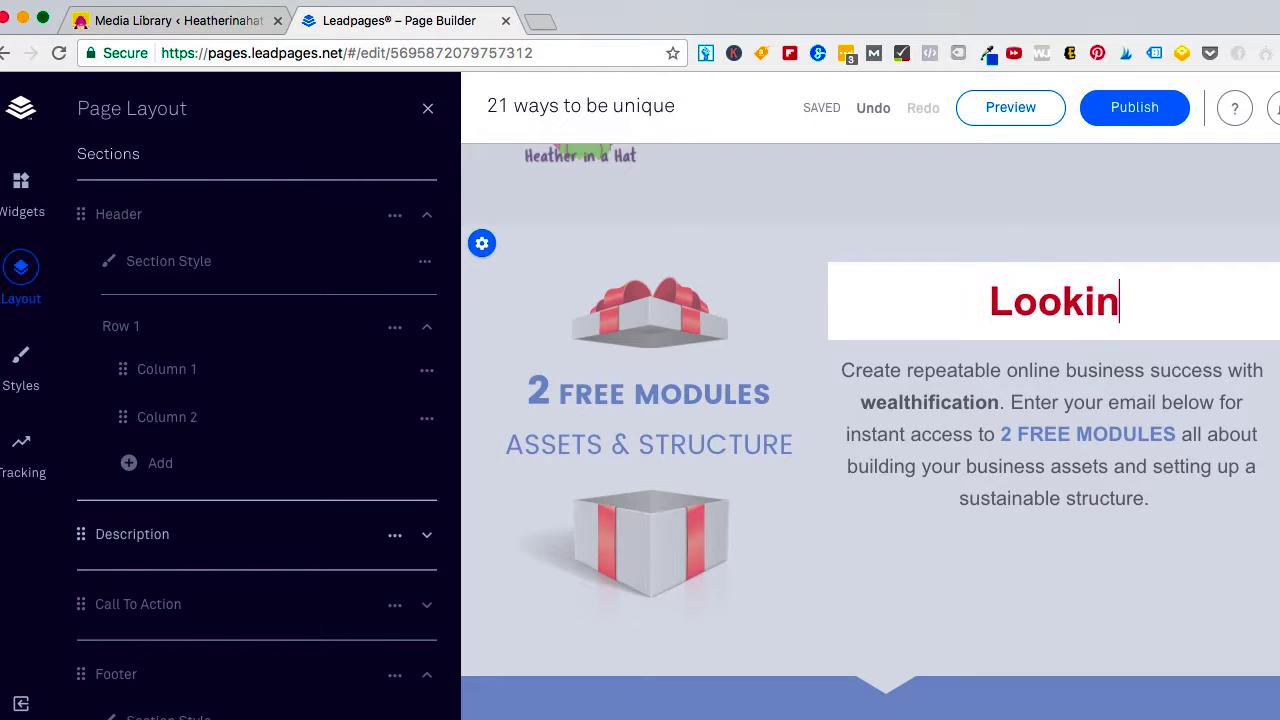
type("g for ways to be ")
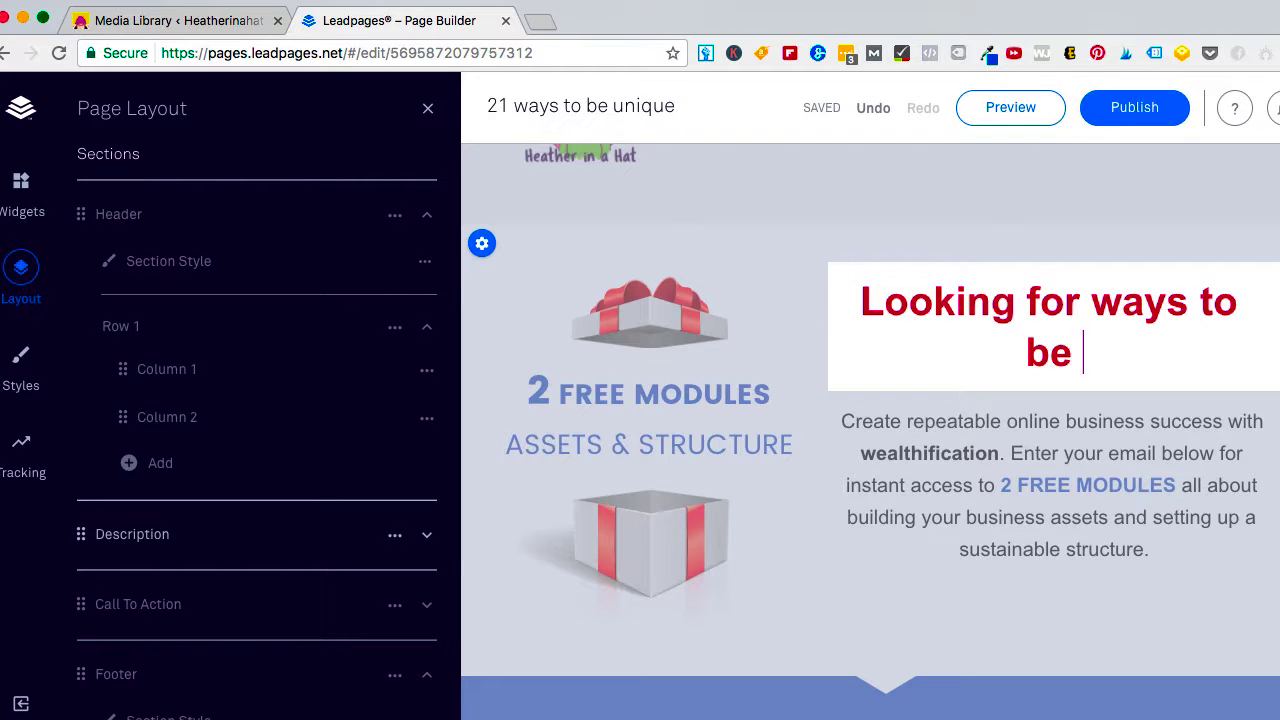
type("uni")
key("BackSpace")
key("BackSpace")
key("BackSpace")
type("Un")
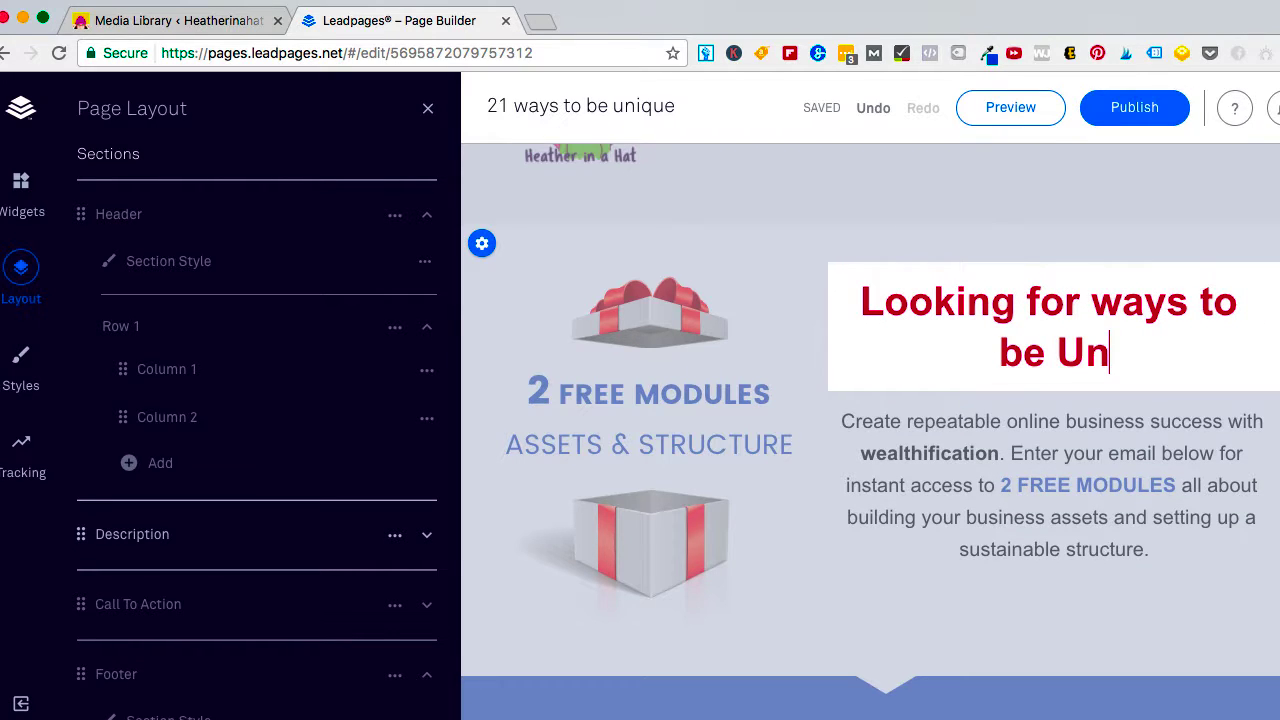
type("ique only")
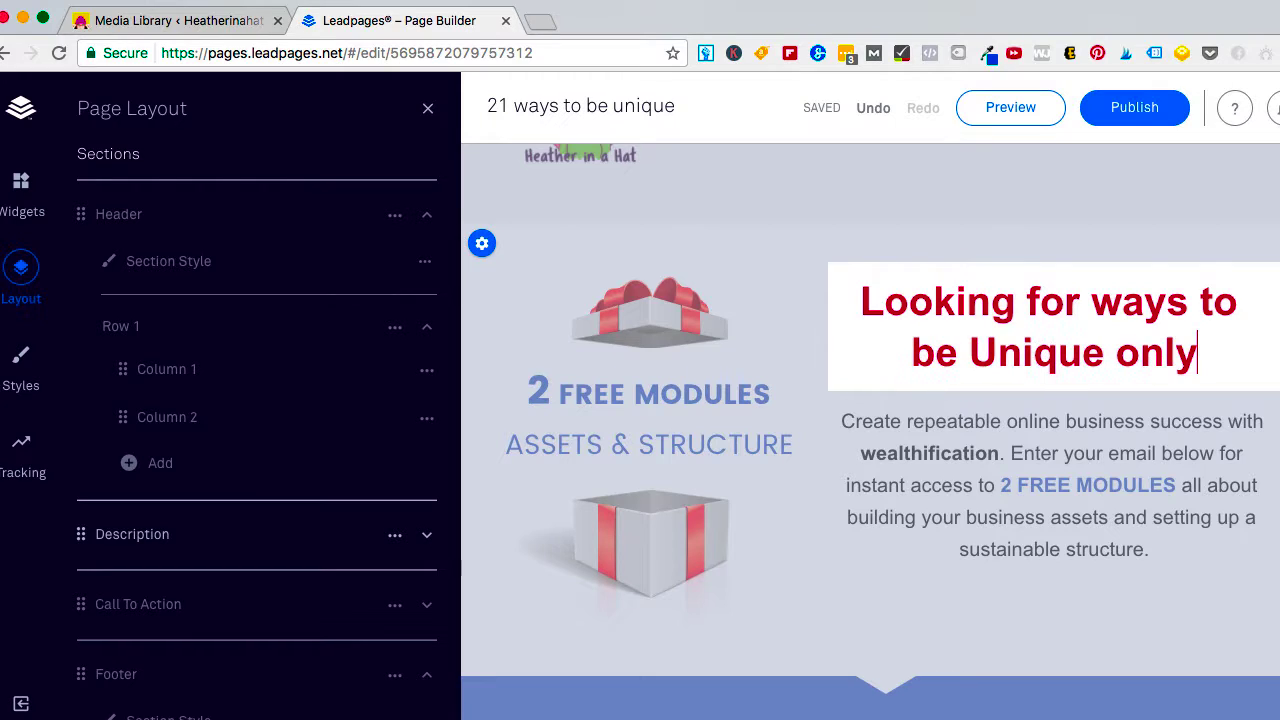
key("BackSpace")
type("ine?")
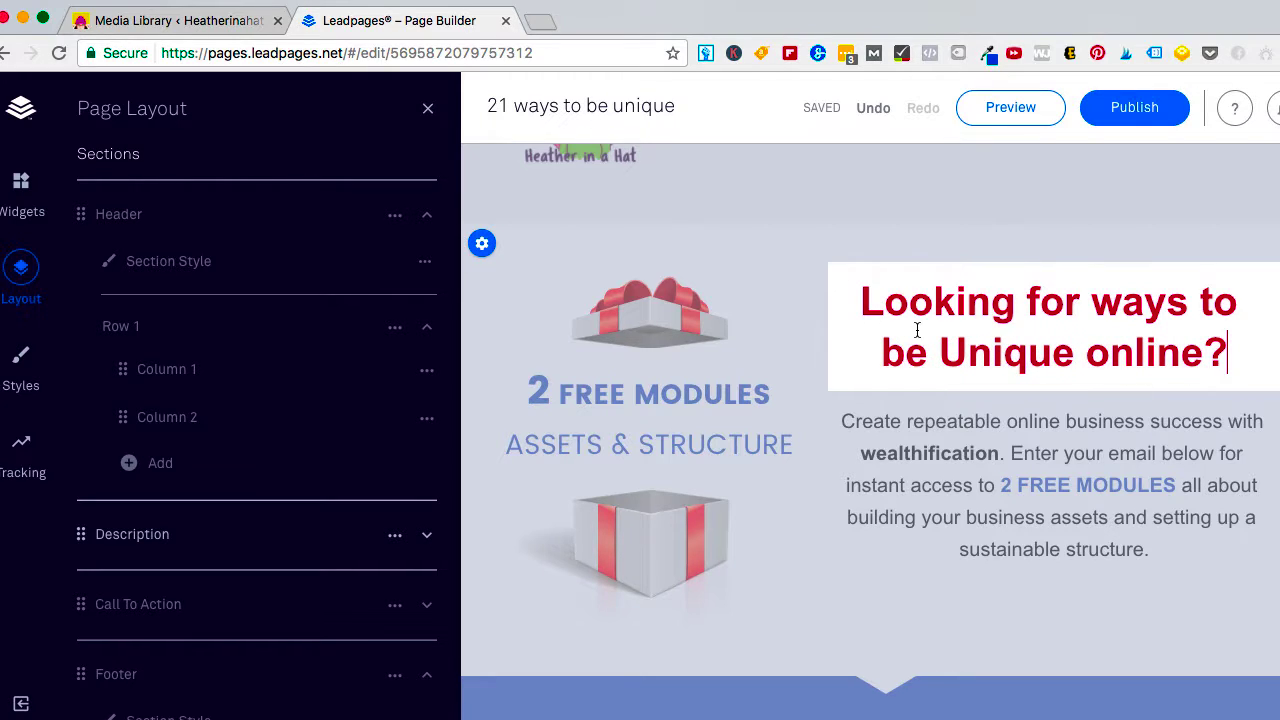
Examine the new headline's alignment, size, spacing and font options, trying the Subhead style and restoring Headline.
left_click_drag(861, 301, 1230, 352)
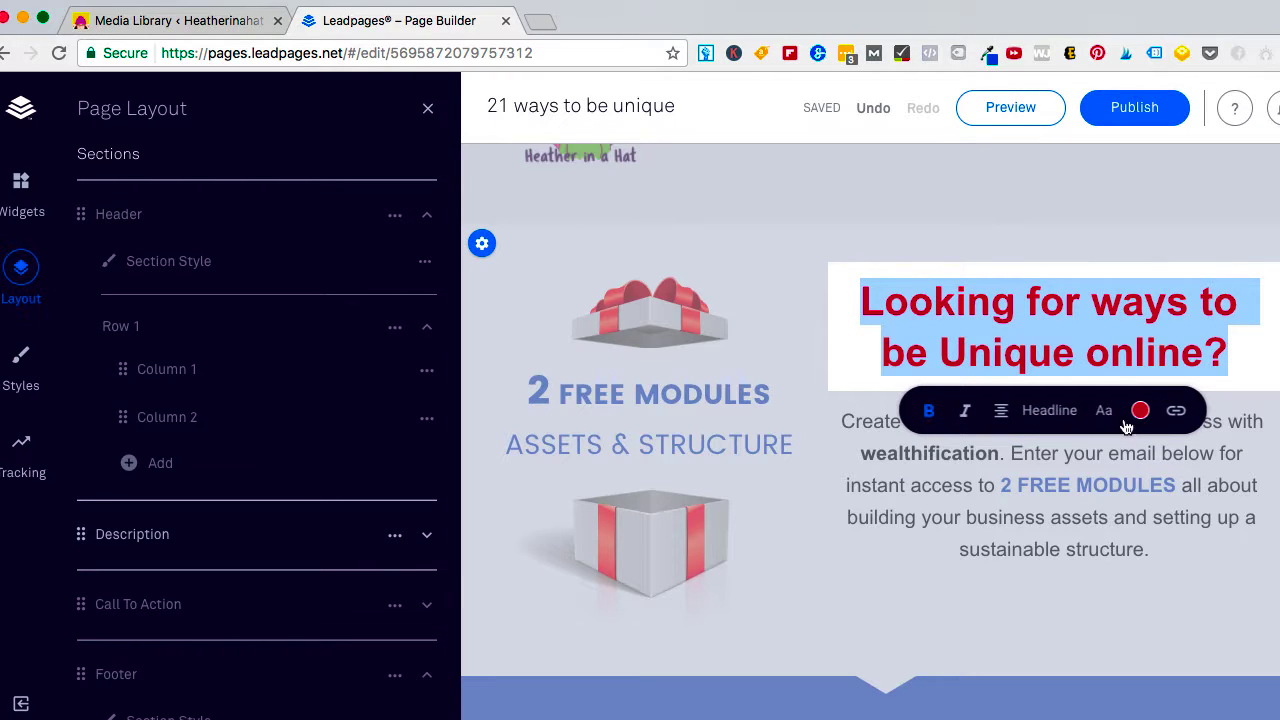
left_click(966, 414)
left_click(966, 422)
left_click(1004, 424)
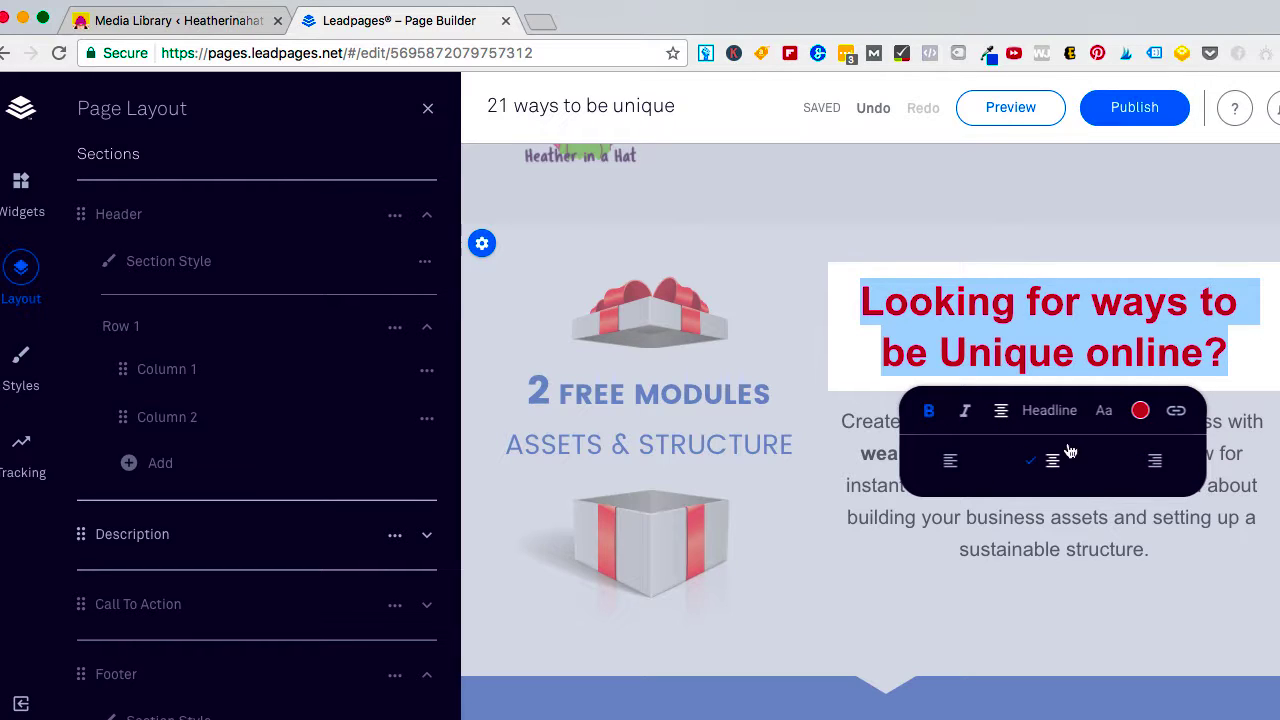
left_click(1055, 419)
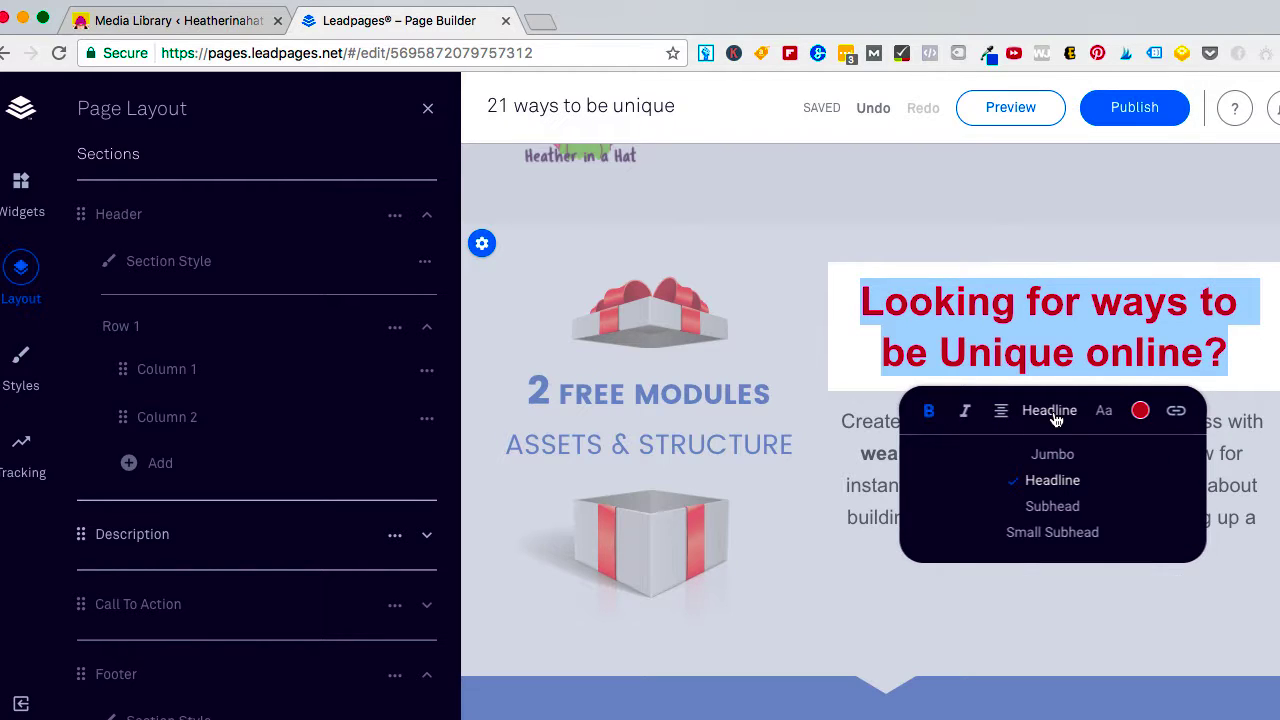
left_click(1050, 506)
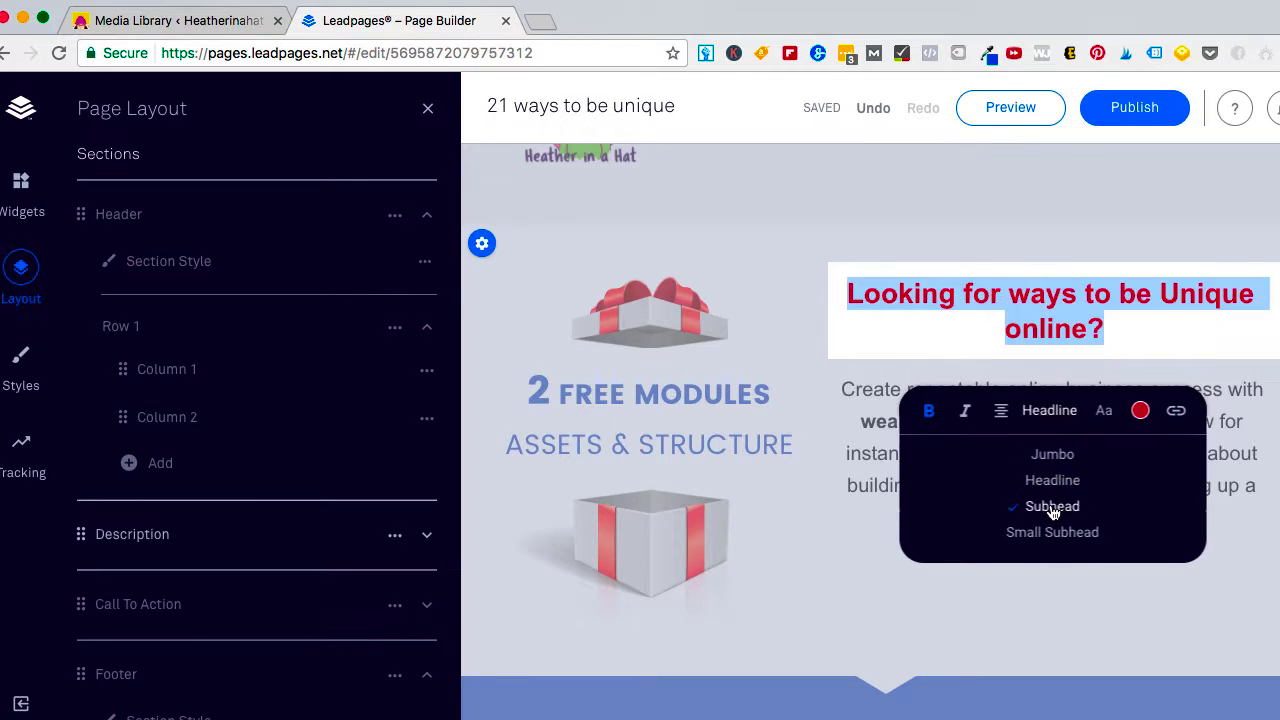
left_click(1053, 484)
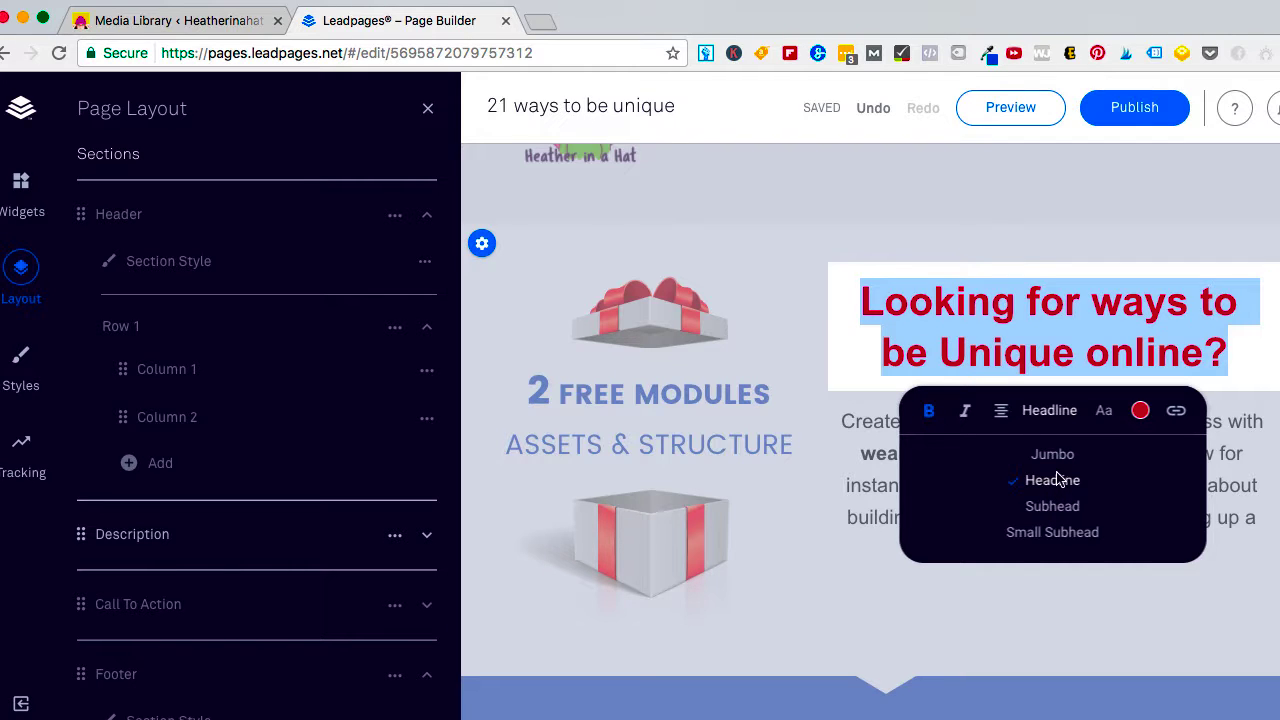
left_click(1106, 418)
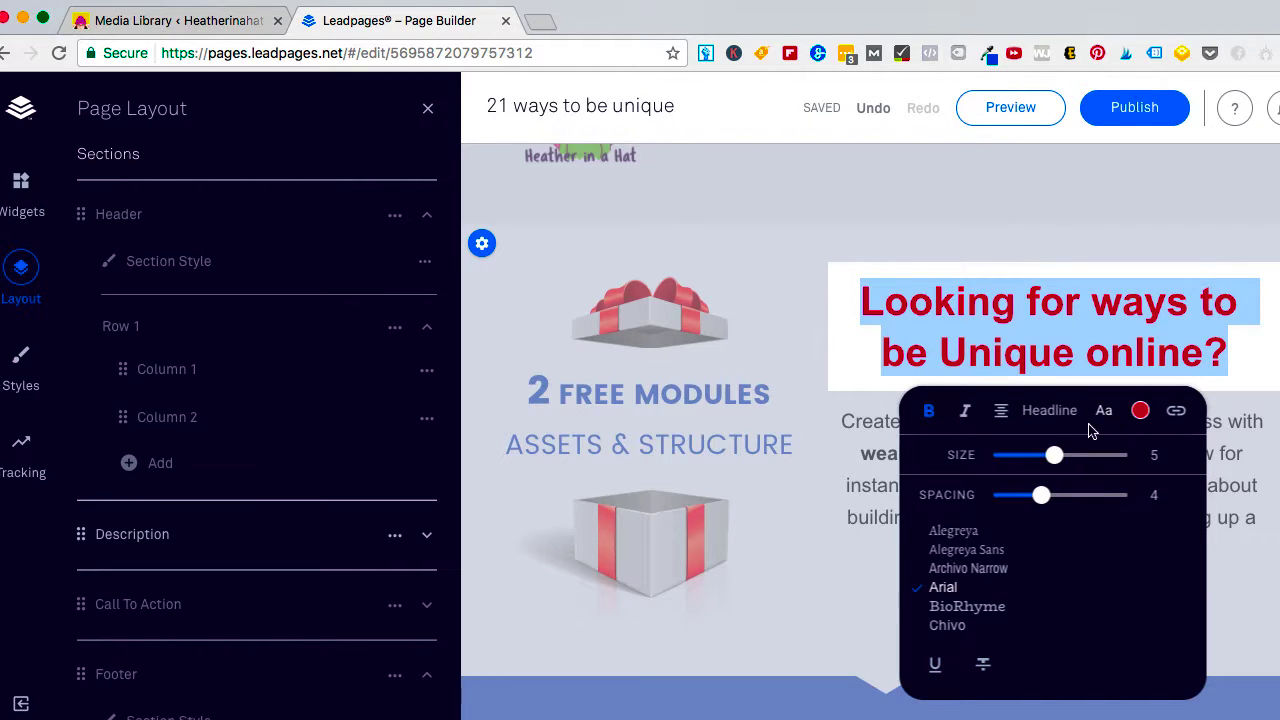
mouse_move(1056, 452)
left_mouse_down()
mouse_move(1066, 455)
mouse_move(1054, 455)
left_mouse_up()
mouse_move(1042, 495)
left_mouse_down()
mouse_move(1066, 495)
mouse_move(1042, 495)
left_mouse_up()
Select the pink swatch #fe006e in the Eye Dropper palette and copy its hex code for the headline colour.
left_click(1141, 412)
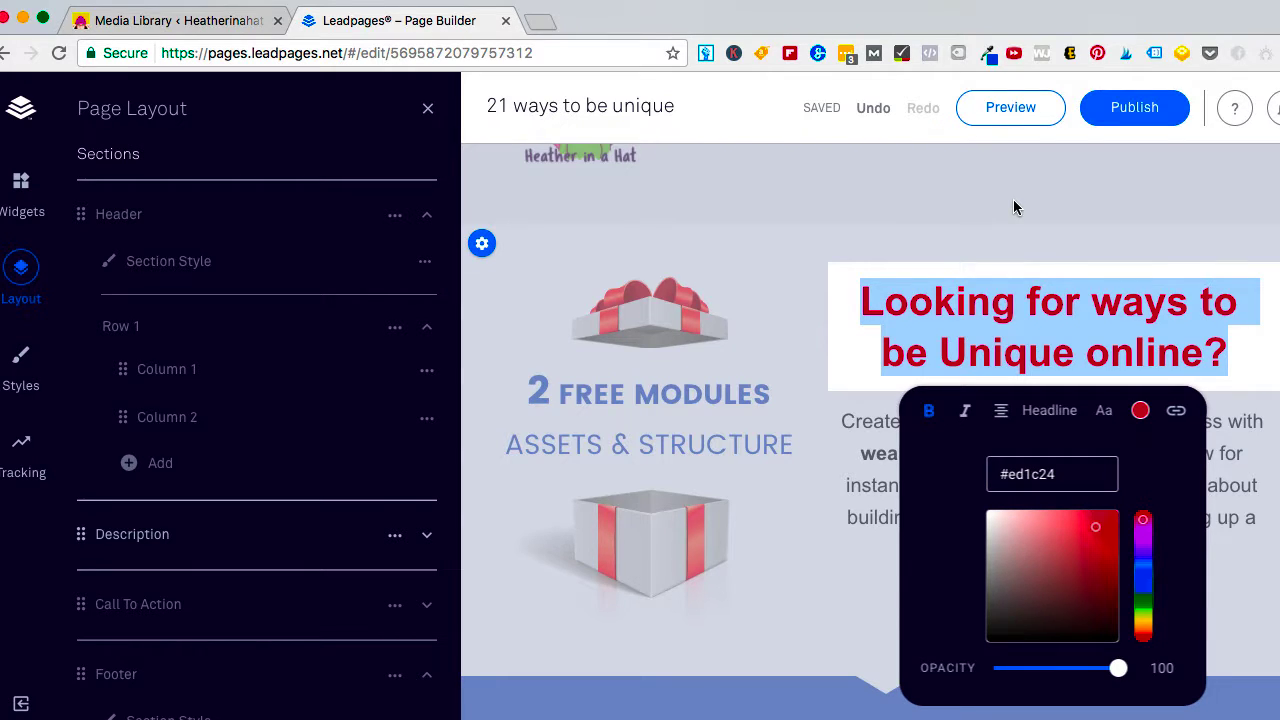
left_click(987, 56)
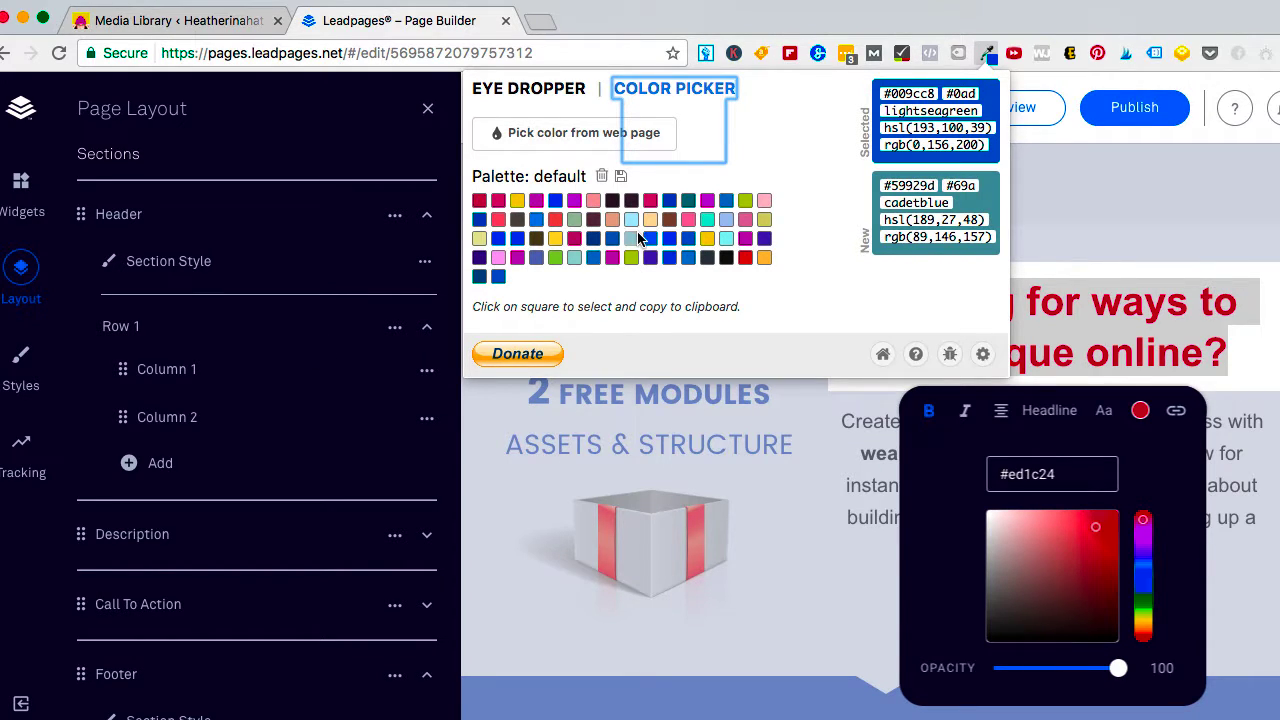
left_click(536, 204)
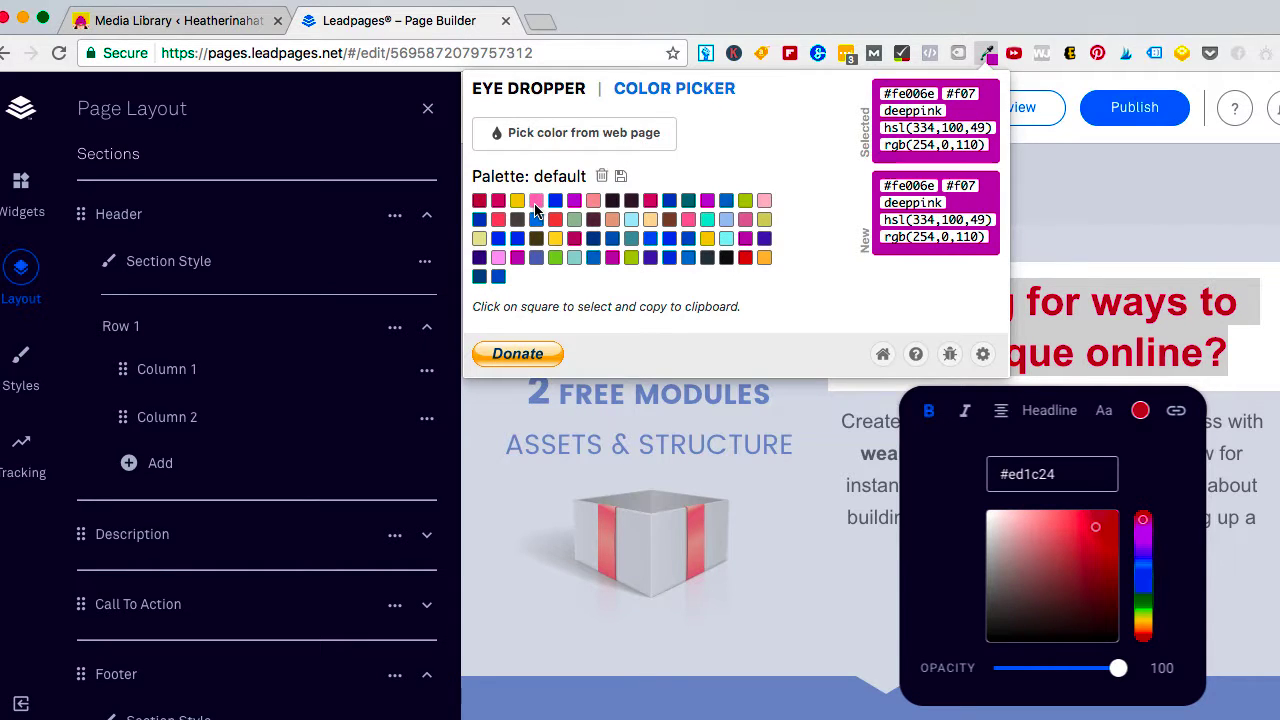
double_click(927, 93)
key("super+c")
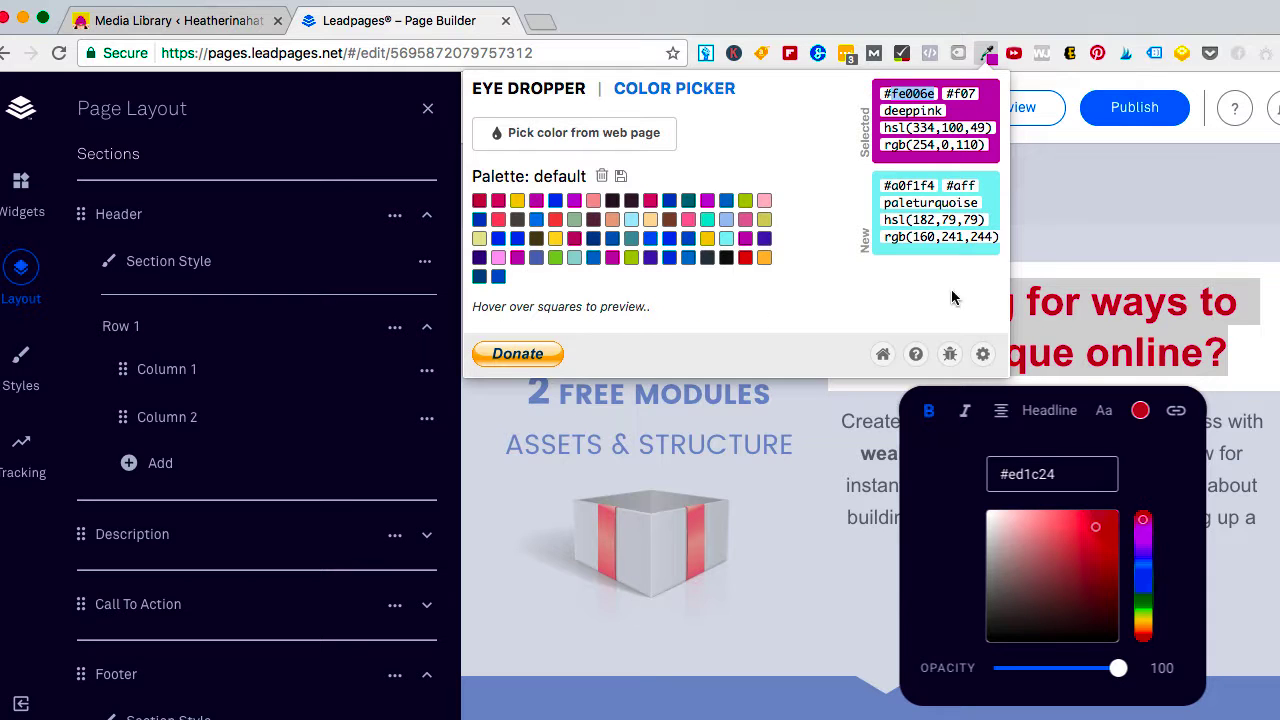
Apply the copied colour #fe006e to the "Looking for ways to be Unique online?" headline and finish editing it.
left_click(1182, 236)
left_click_drag(1081, 485, 950, 480)
key("super+v")
key("Return")
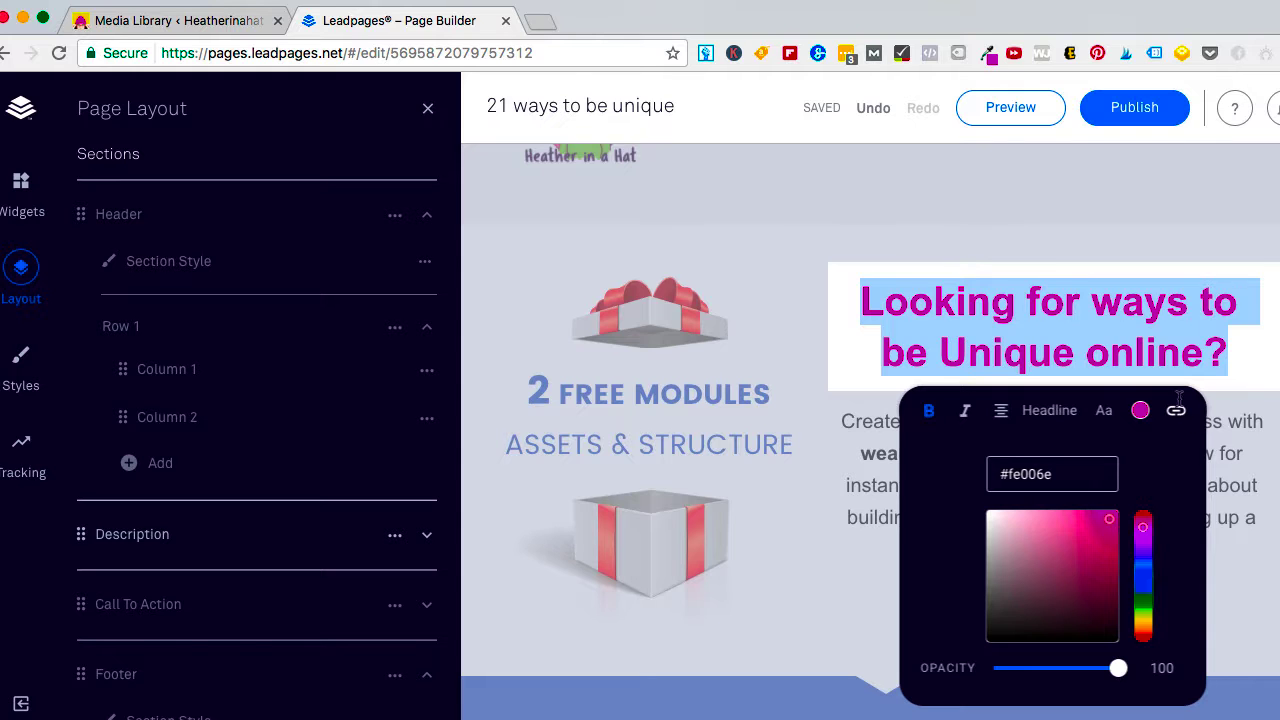
left_click(1172, 316)
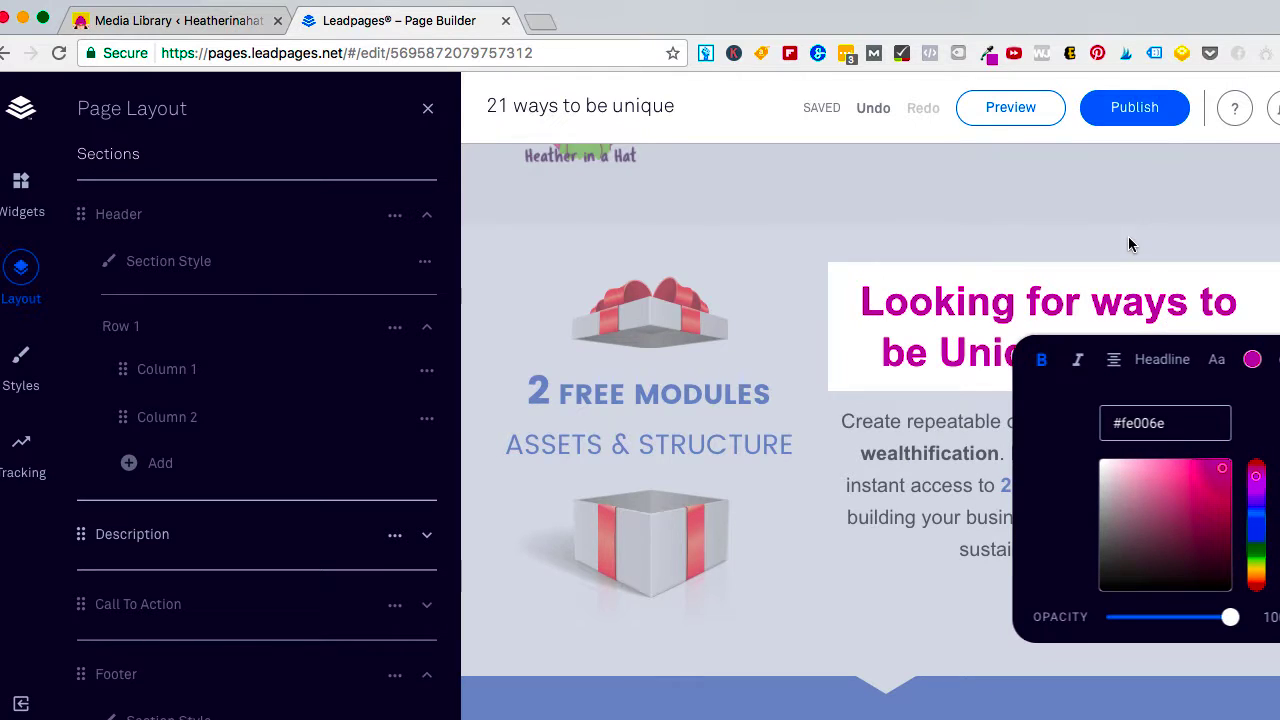
left_click(1129, 244)
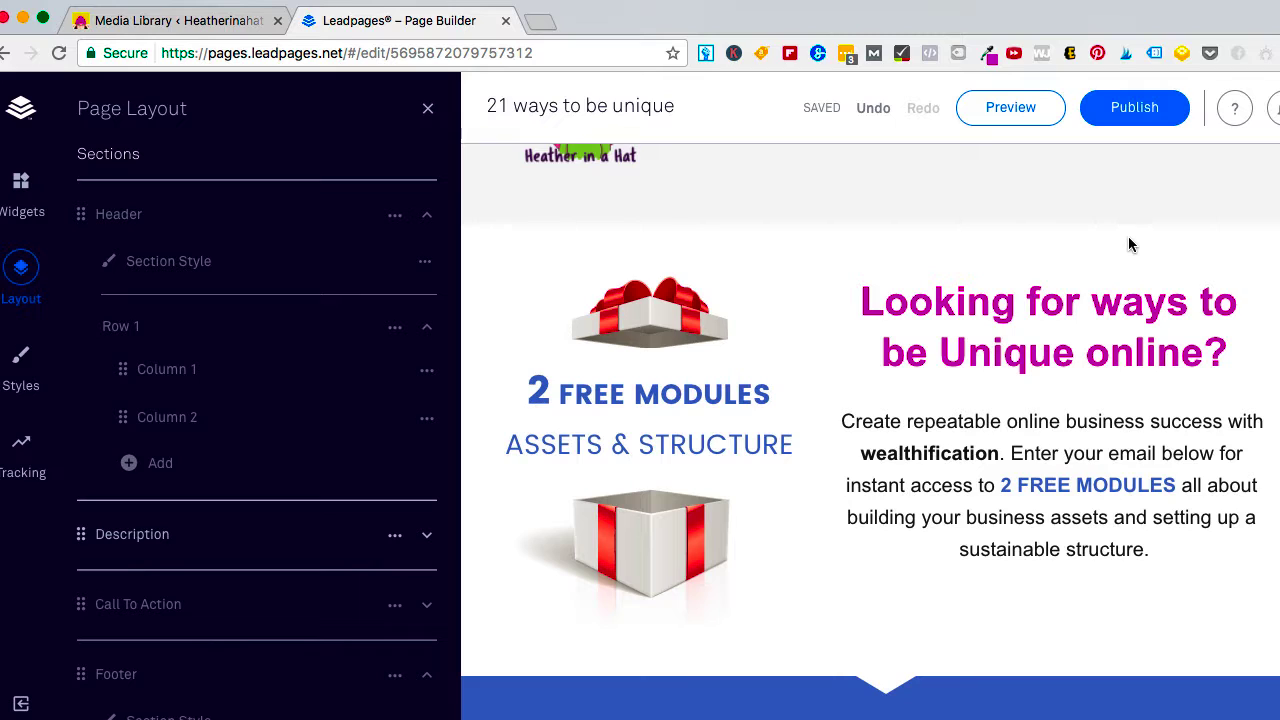
Try a Video widget between the headline and the description paragraph, view its embed field, and delete the widget.
mouse_move(1022, 278)
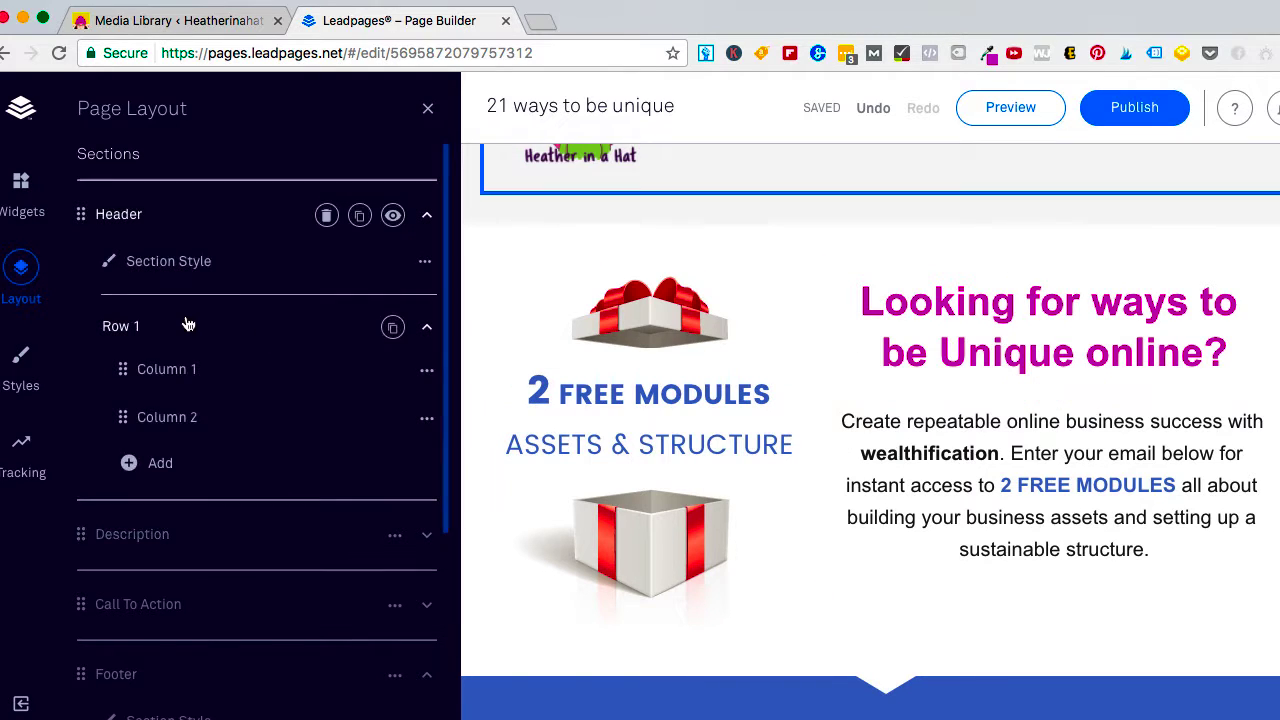
left_click(27, 215)
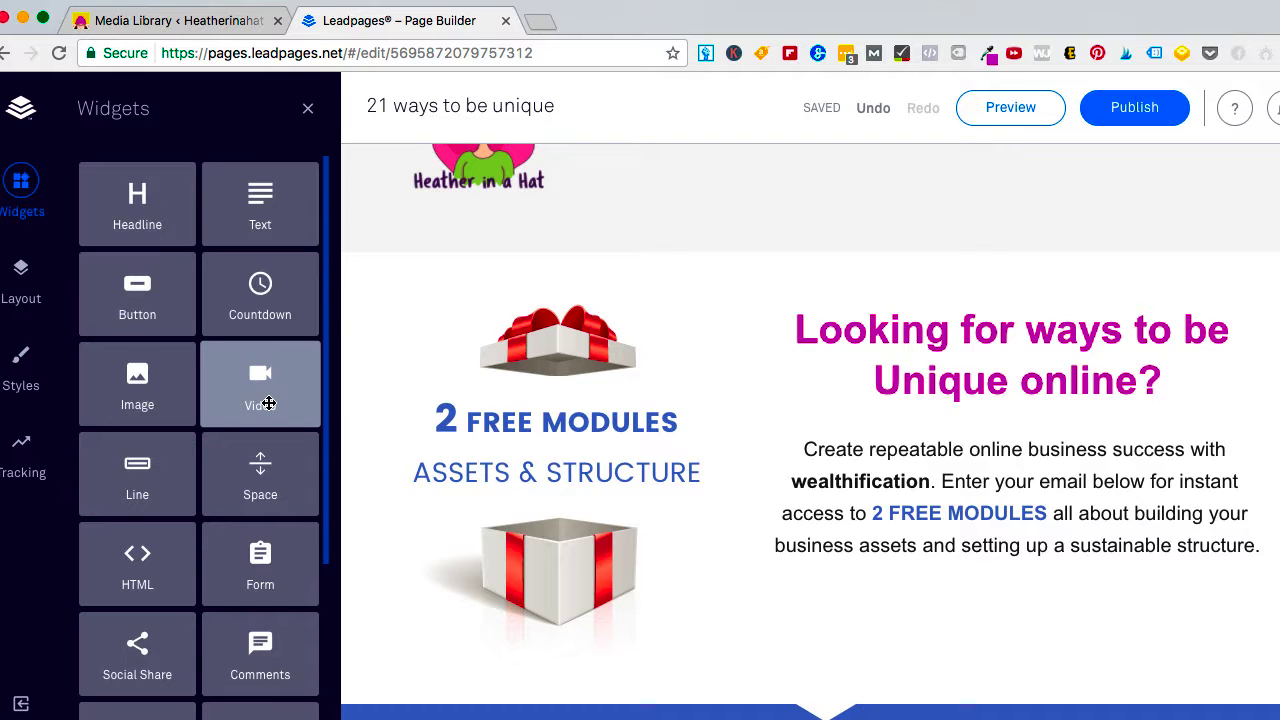
left_click_drag(268, 403, 949, 423)
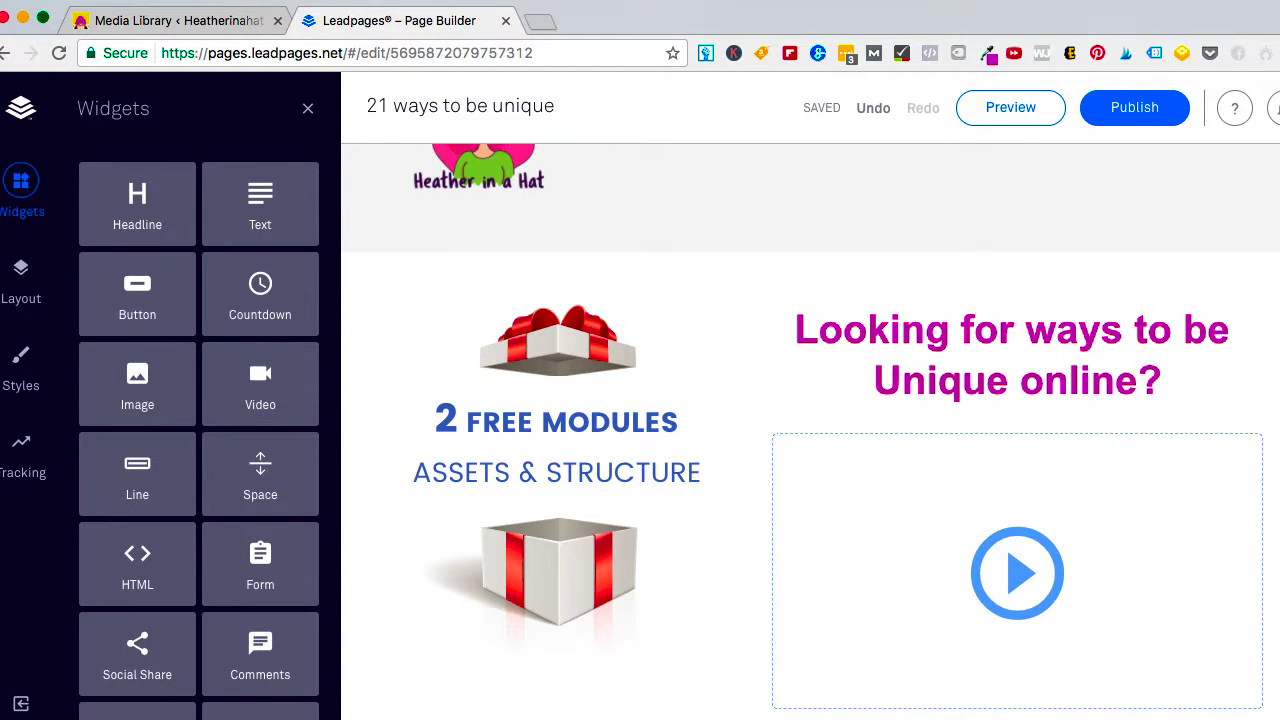
scroll(811, 432, "down", 5)
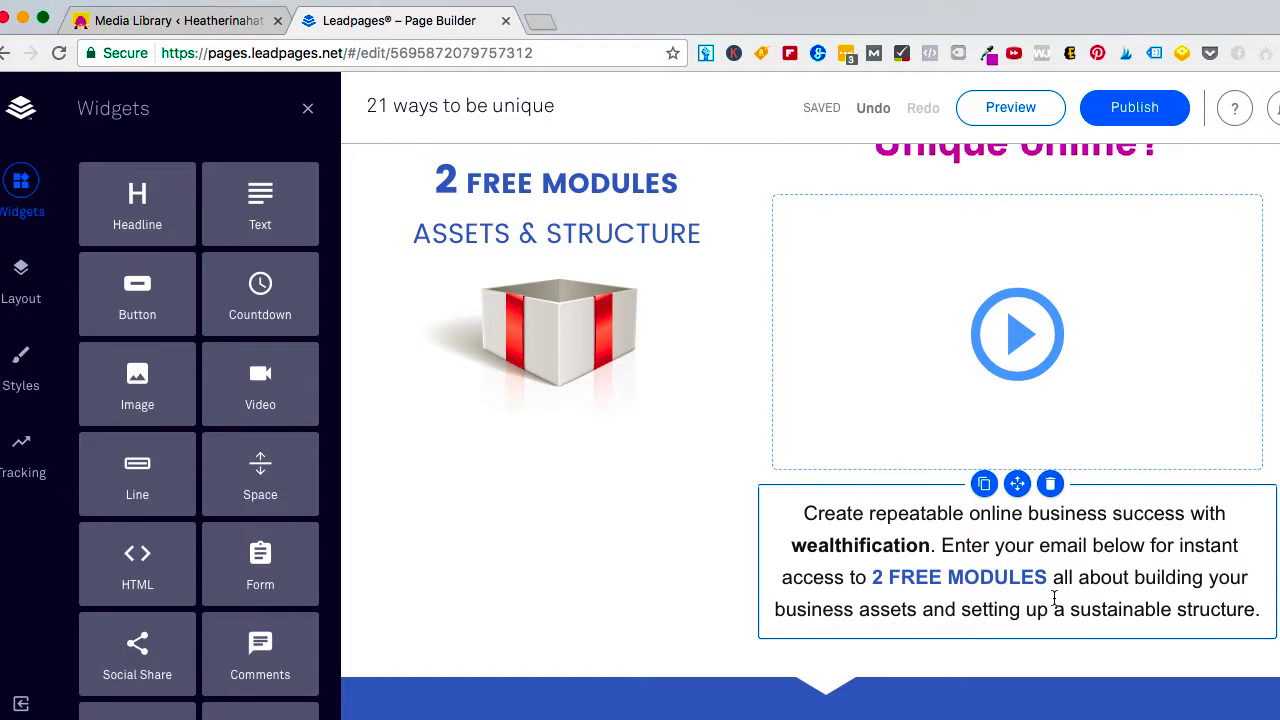
left_click(1025, 285)
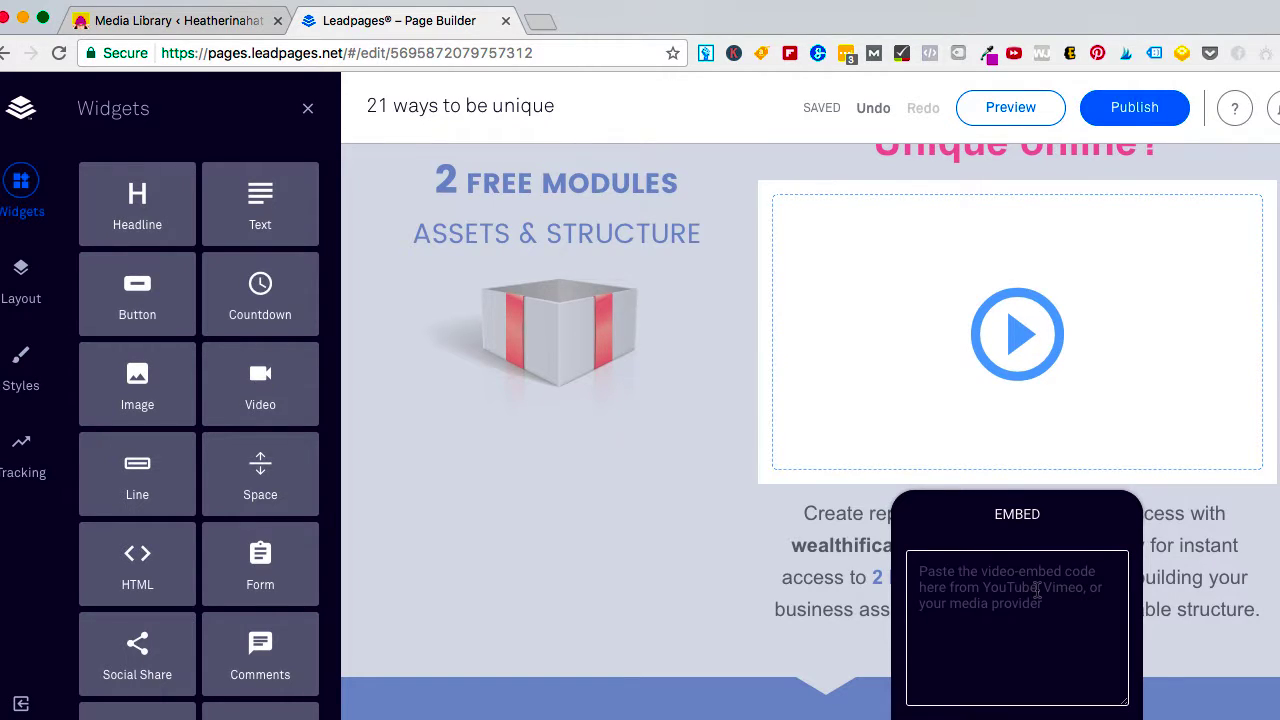
left_click(758, 377)
mouse_move(1027, 279)
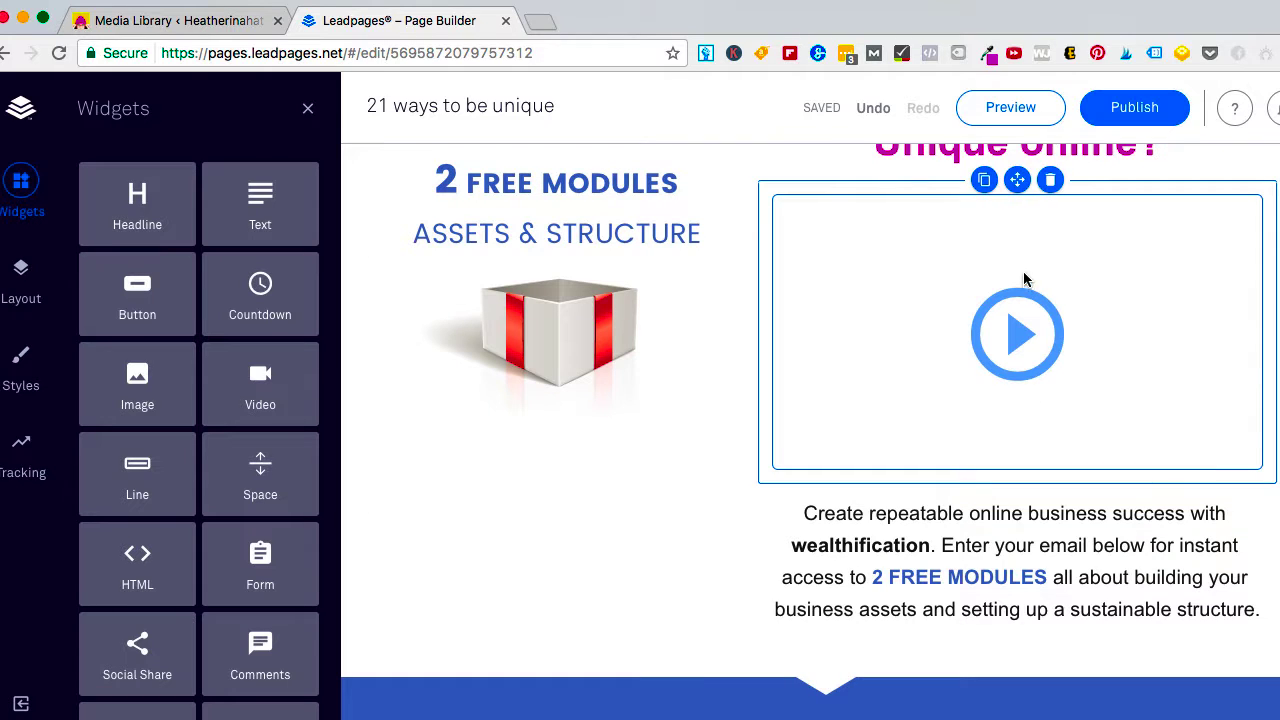
left_click(1050, 183)
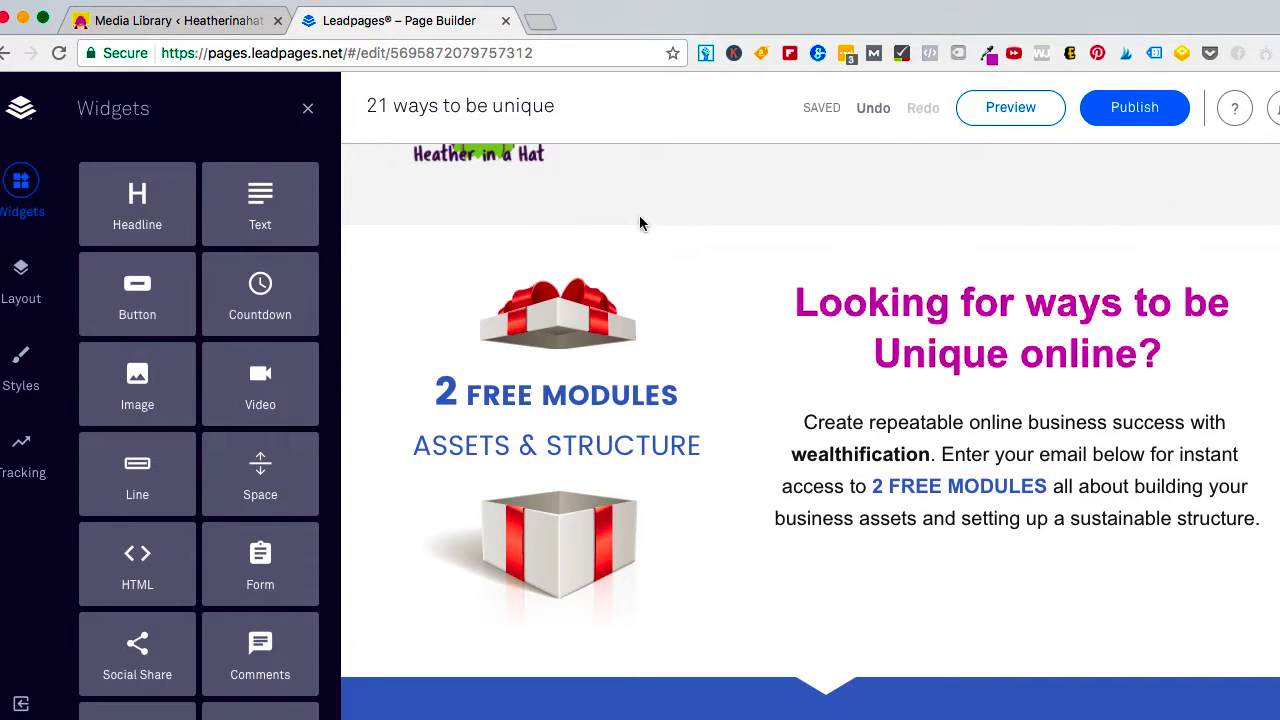
Add a section between the Header and Description sections, try a Button widget in it, and replace it with a Line widget.
mouse_move(664, 224)
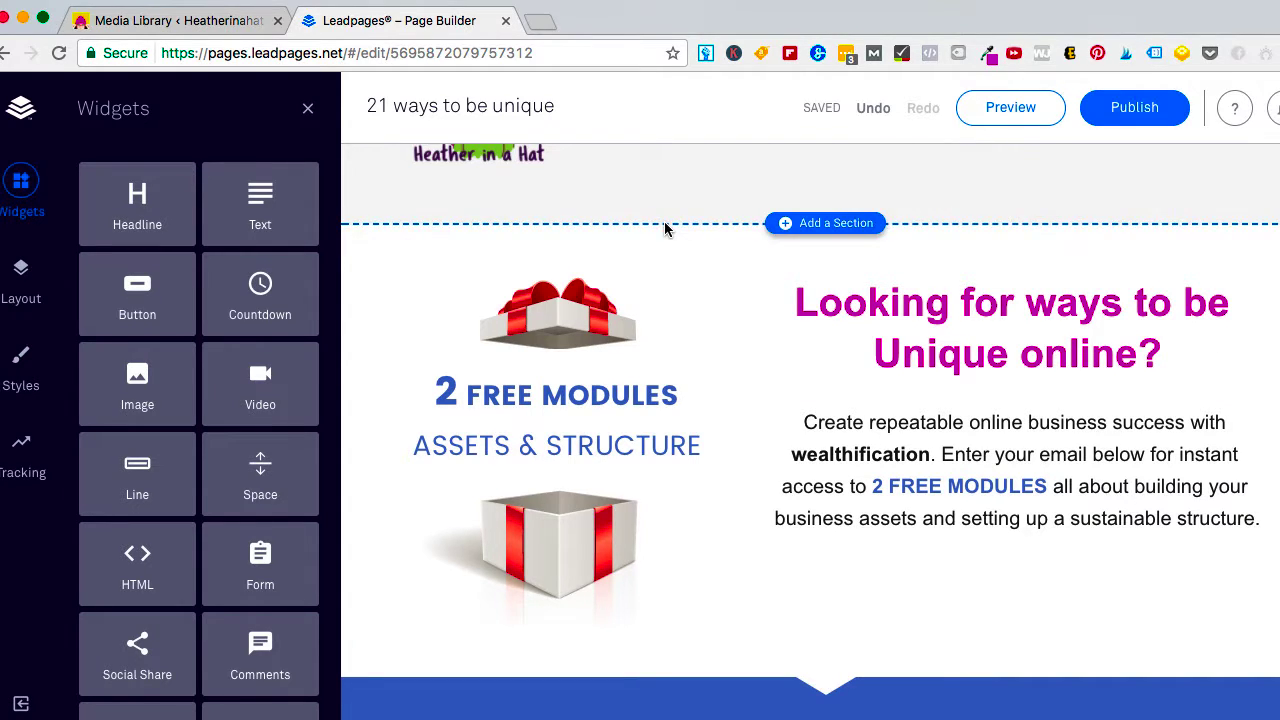
left_click(822, 225)
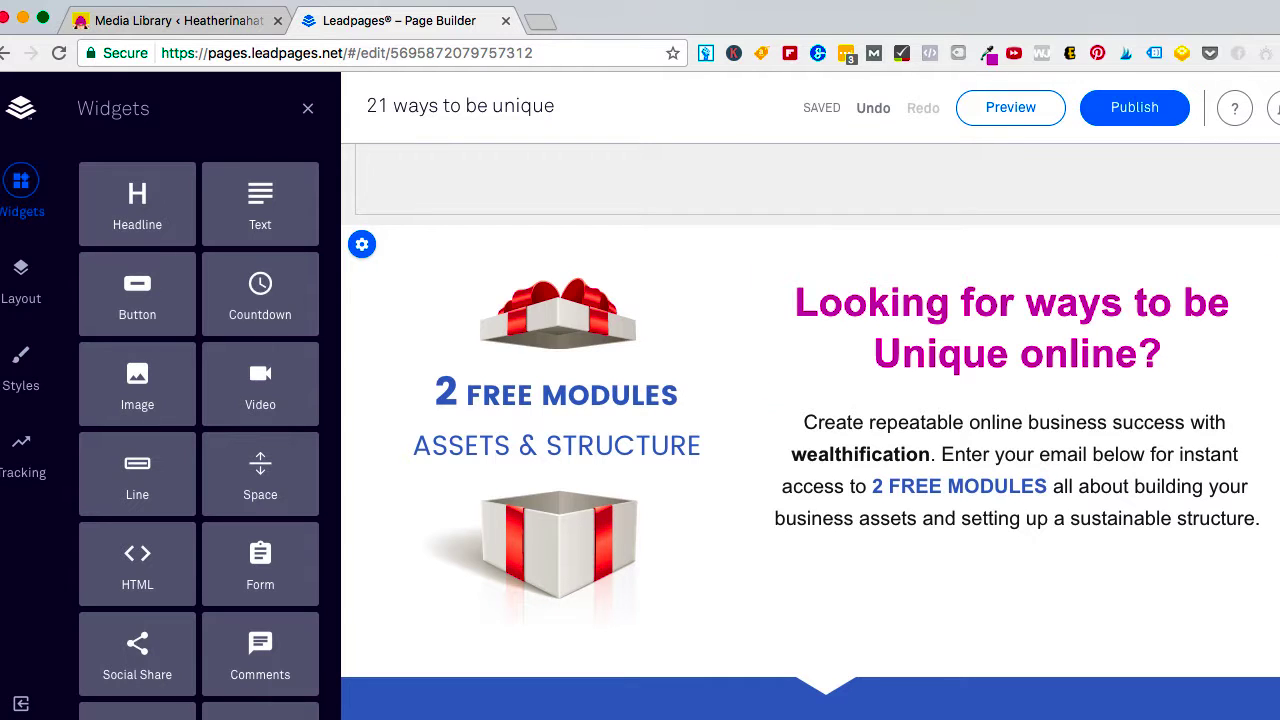
scroll(613, 362, "up", 5)
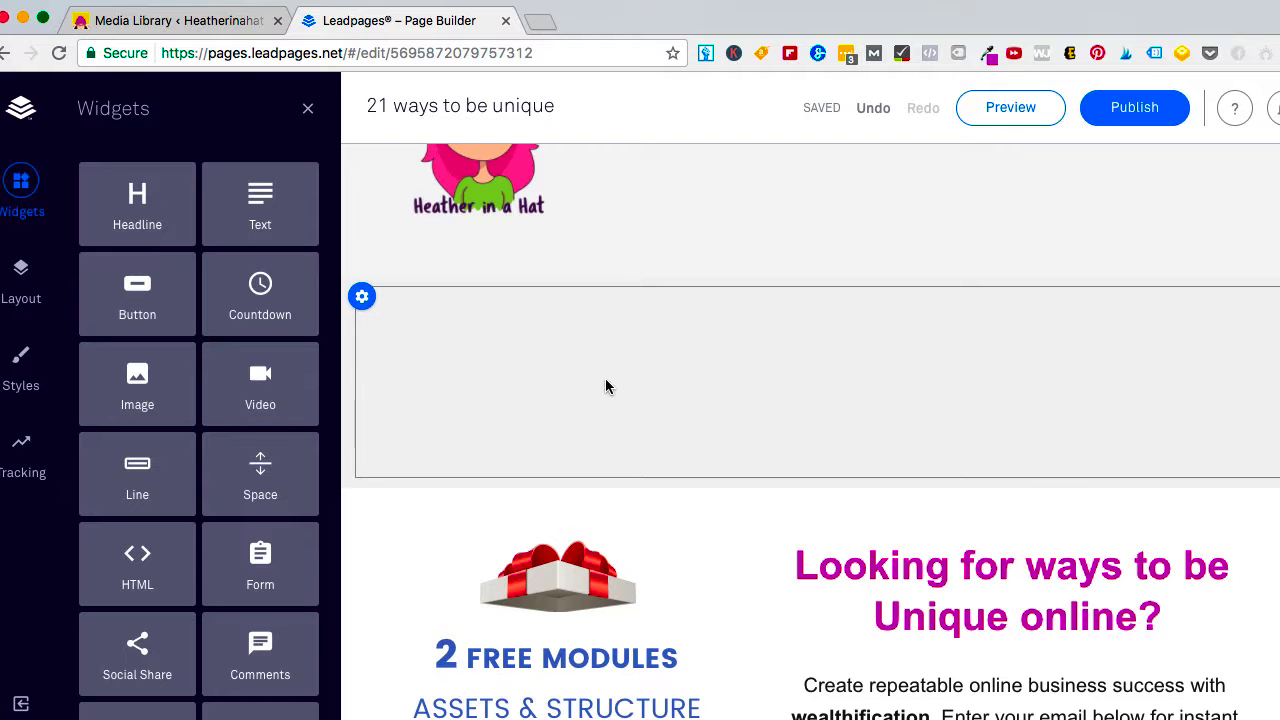
left_click_drag(151, 309, 754, 384)
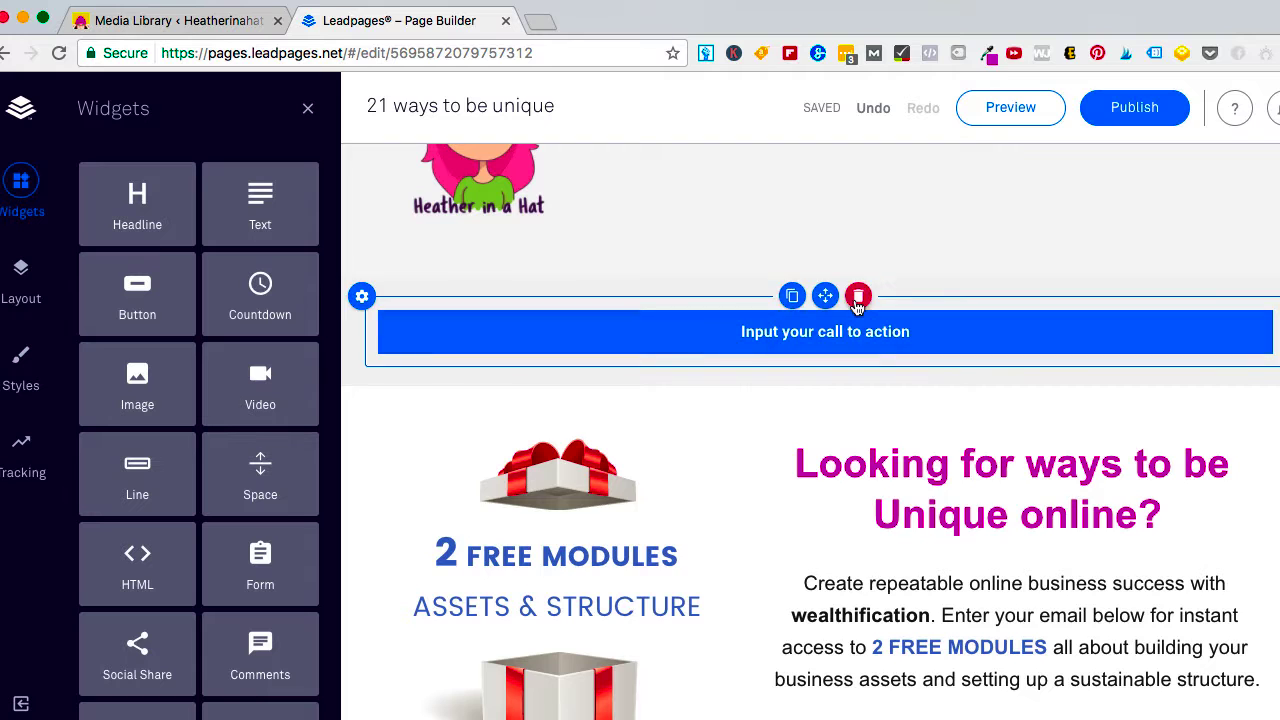
left_click(858, 306)
left_click_drag(155, 484, 638, 380)
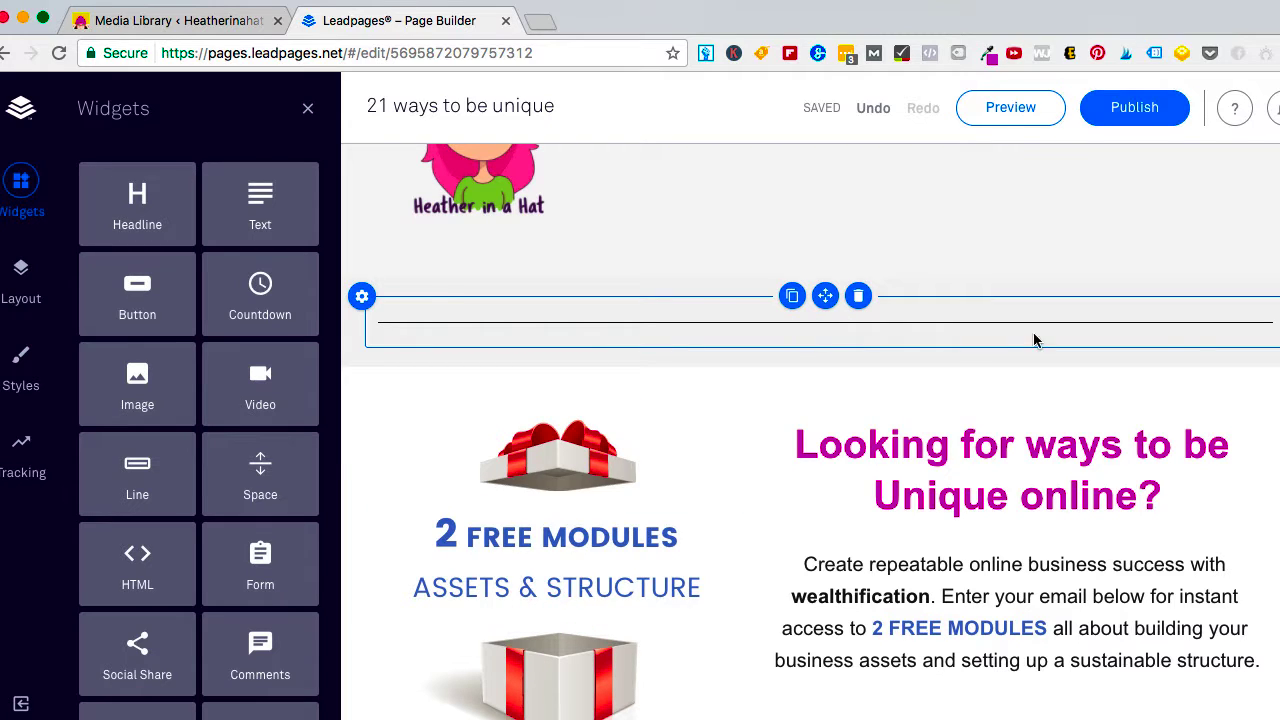
Set the Call To Action section's background colour to green #3cbd83 and look at the images available for its background.
scroll(1034, 337, "down", 2)
scroll(810, 432, "down", 3)
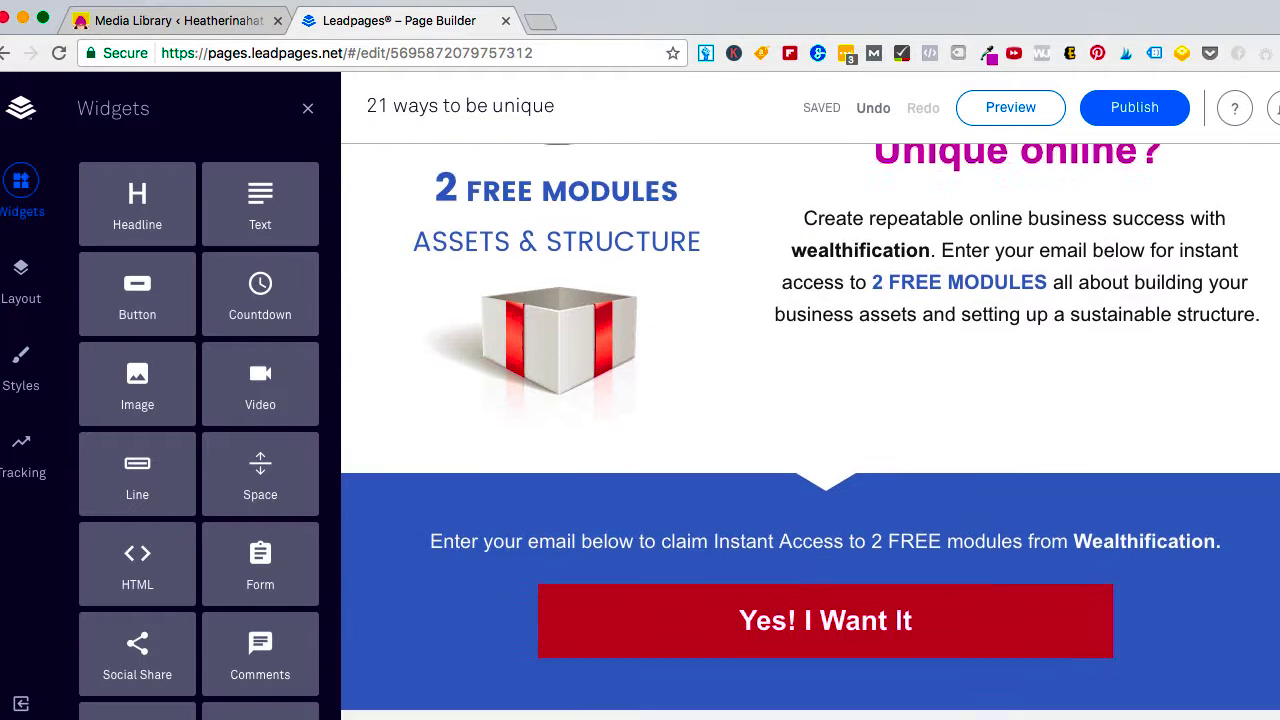
scroll(810, 432, "up", 3)
scroll(810, 432, "down", 2)
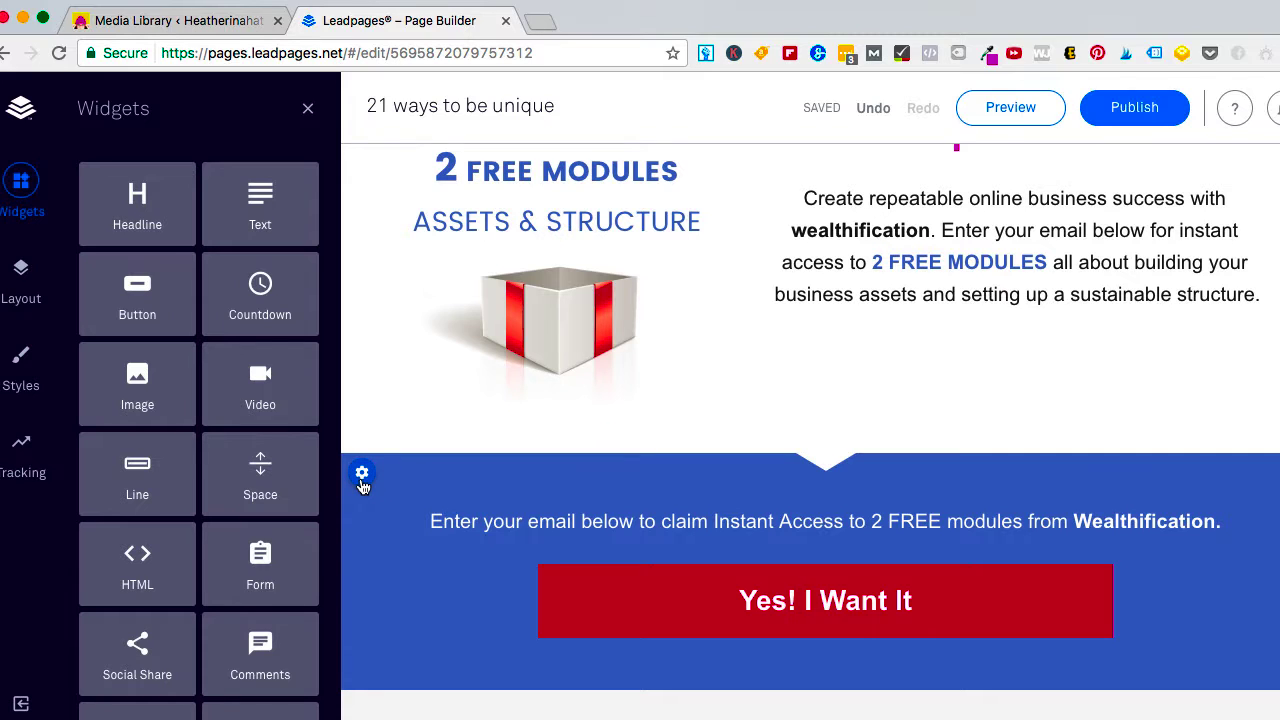
left_click(363, 481)
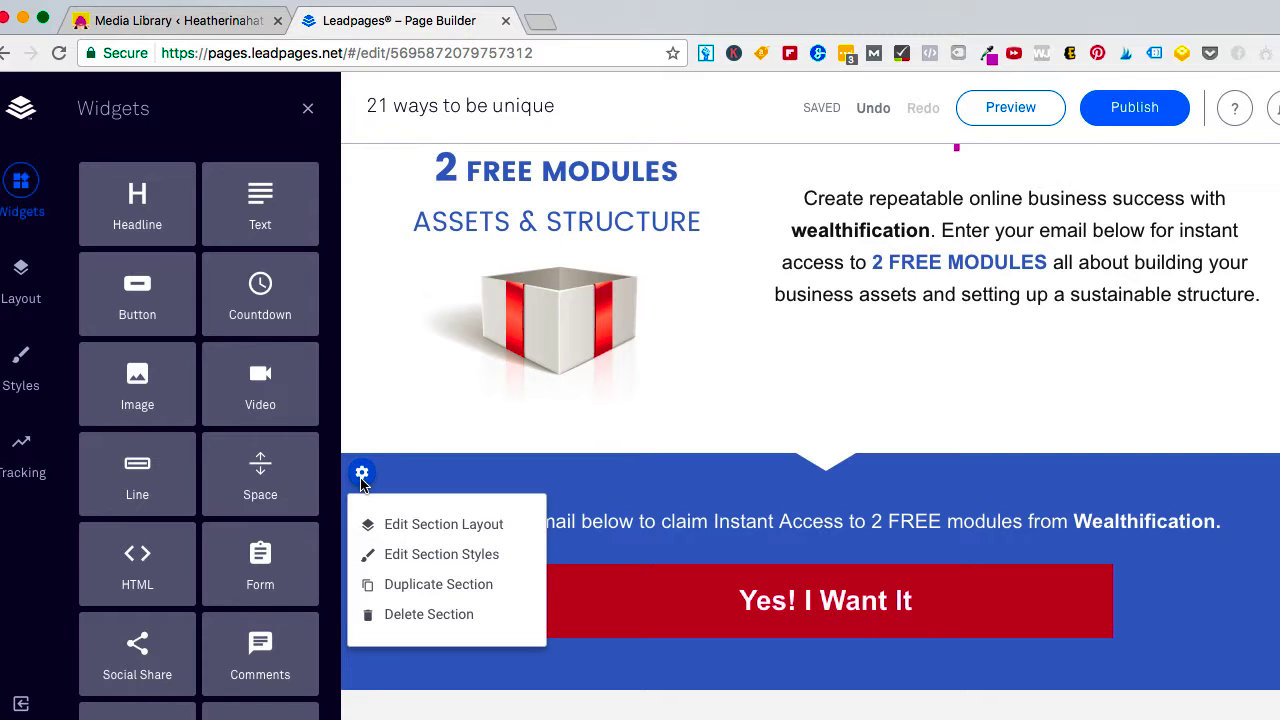
left_click(417, 557)
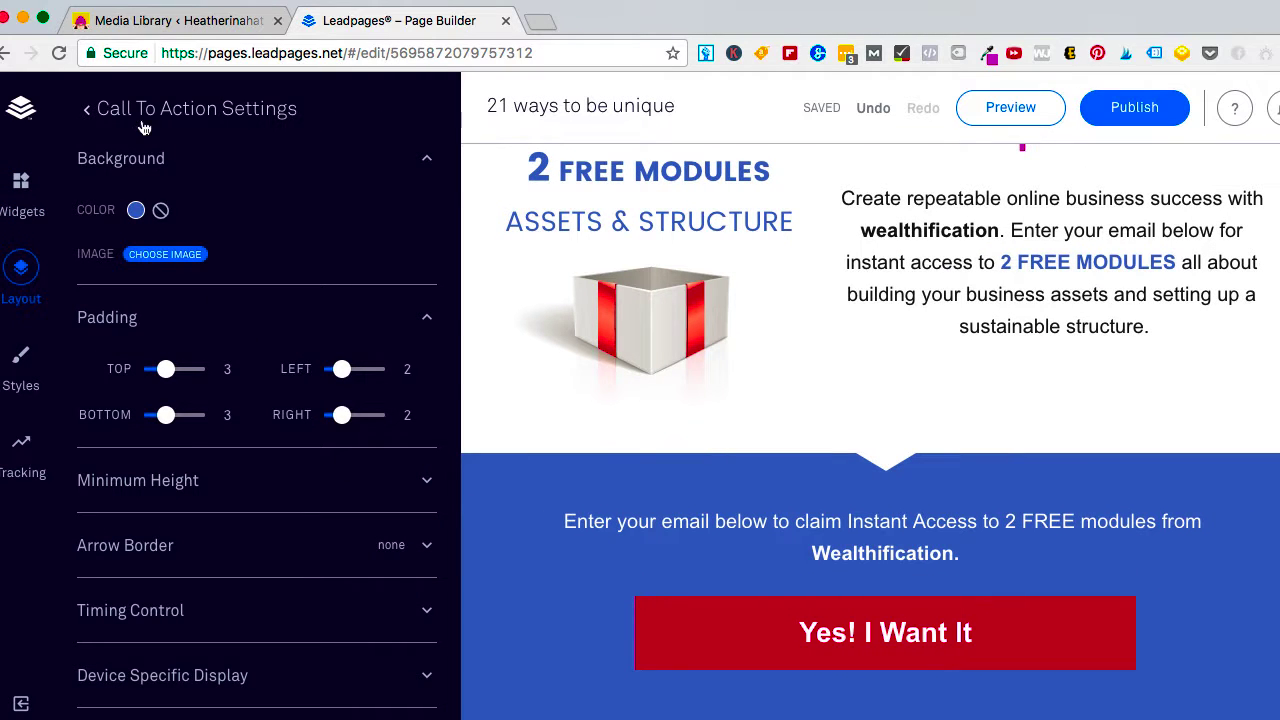
left_click(135, 120)
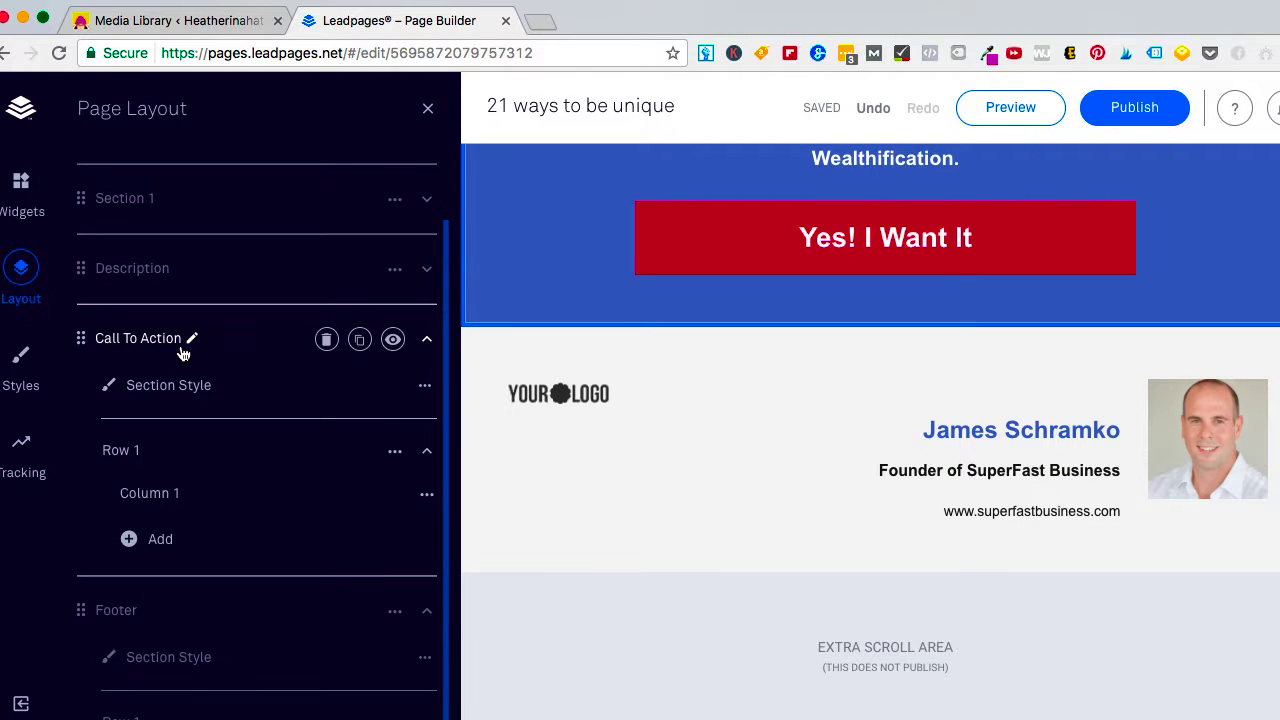
left_click(426, 390)
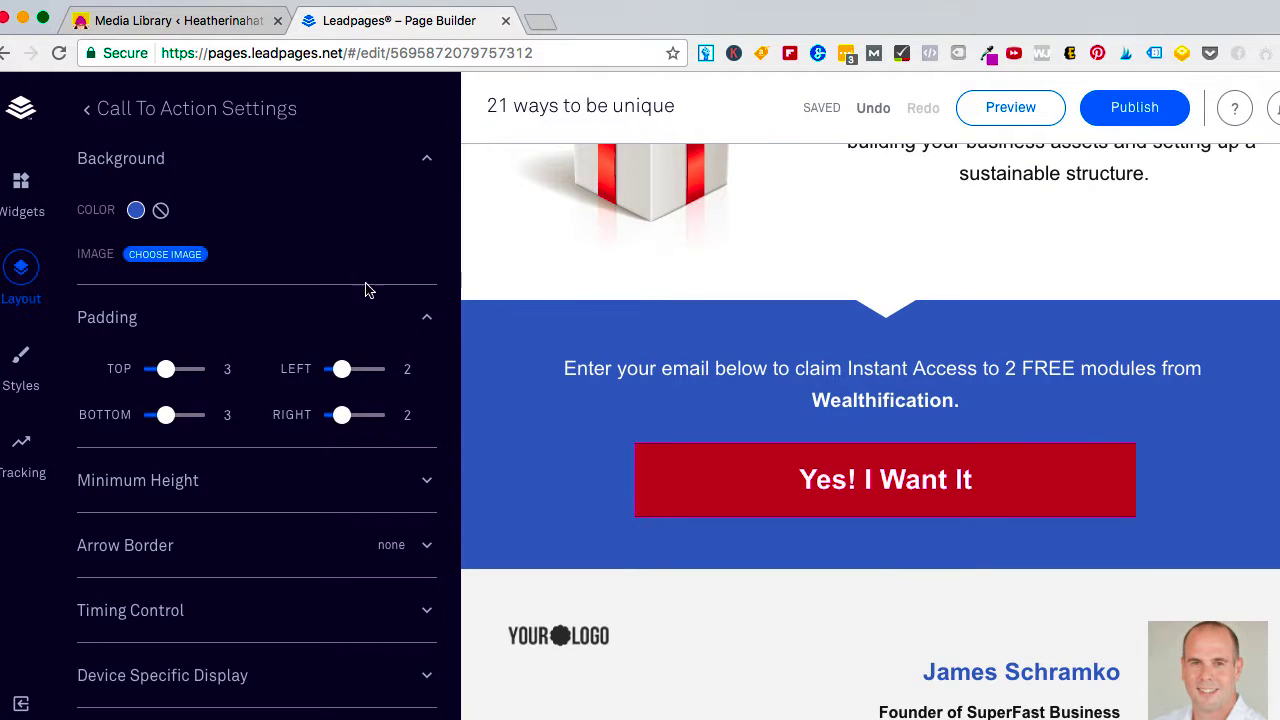
left_click(136, 212)
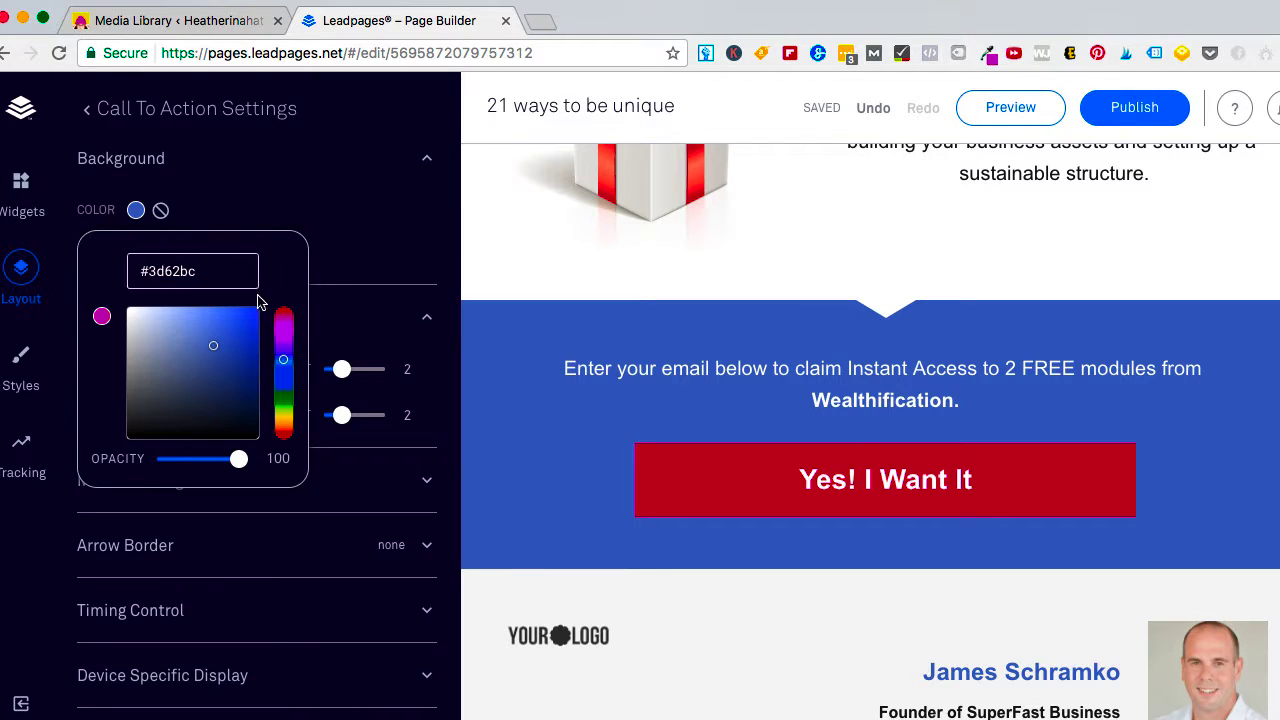
left_click(284, 375)
left_click_drag(284, 380, 285, 388)
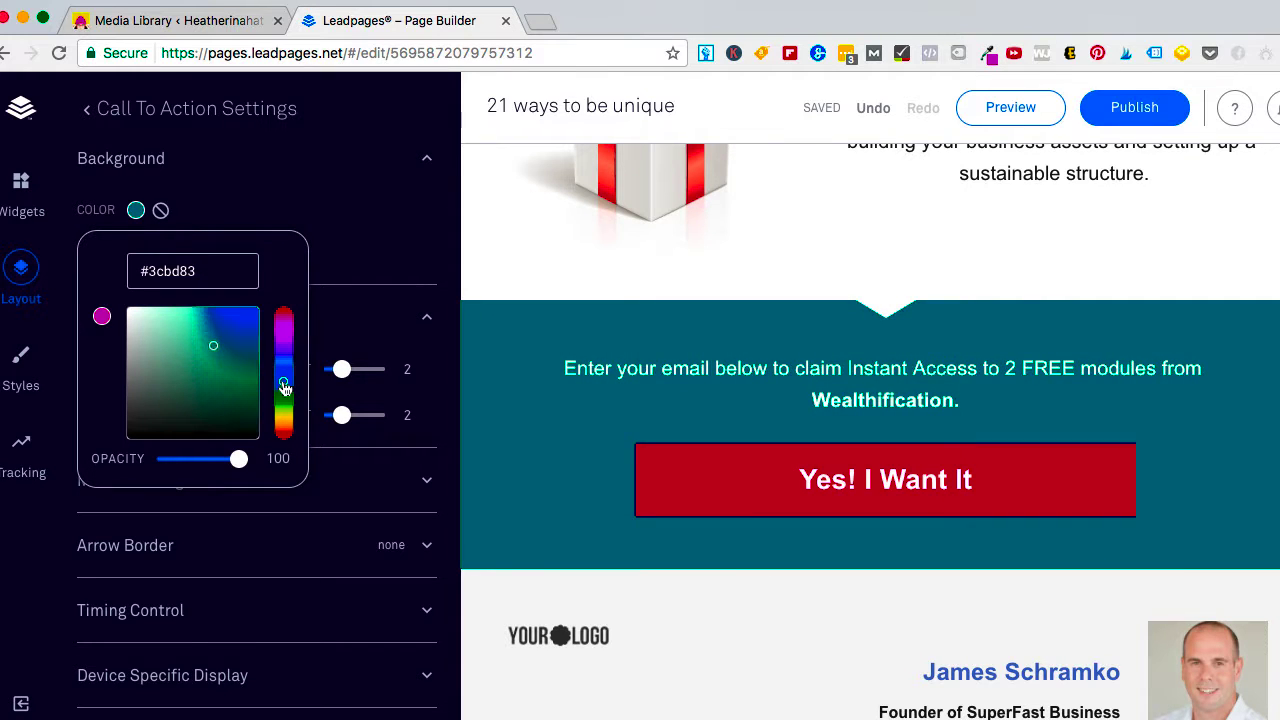
left_click(274, 189)
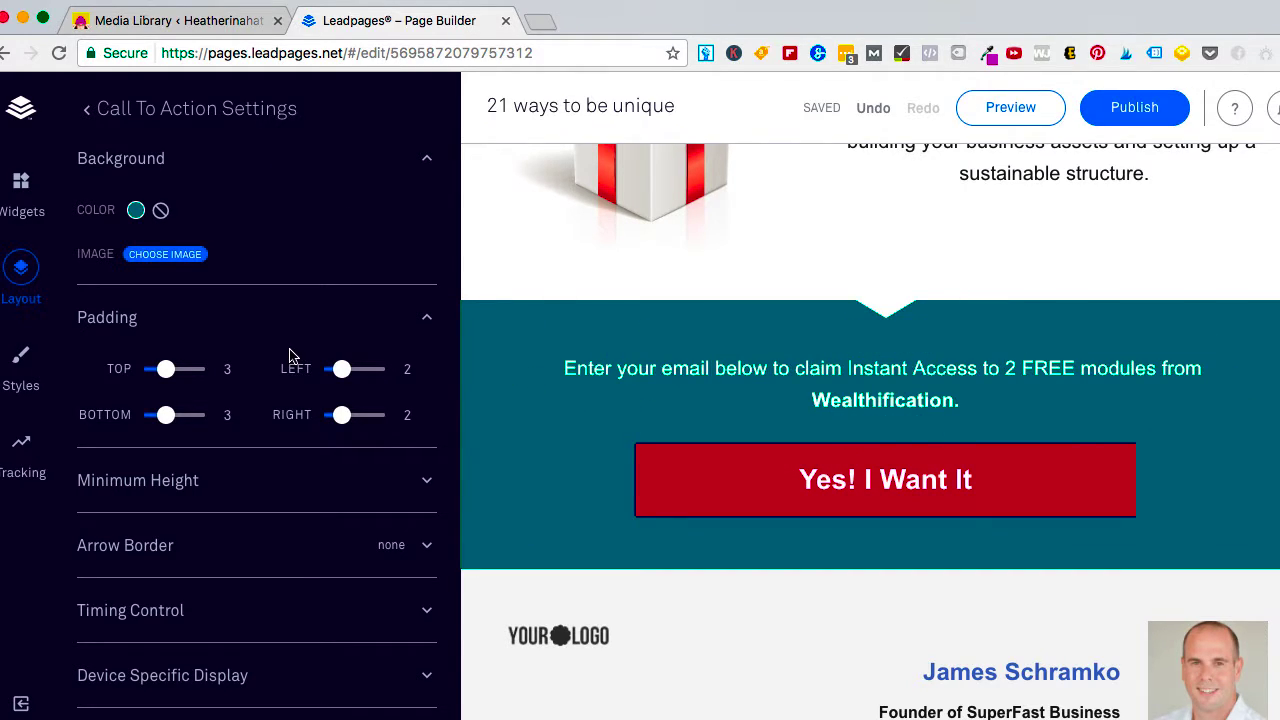
left_click(157, 258)
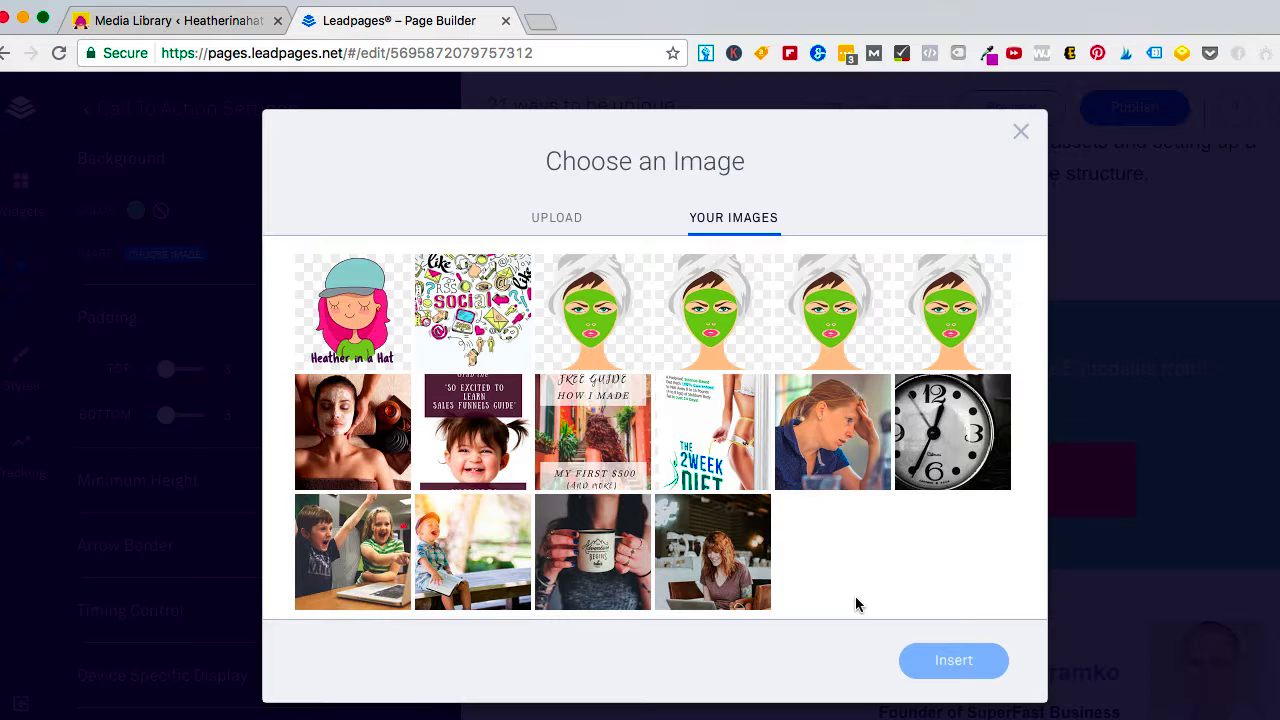
left_click(1020, 132)
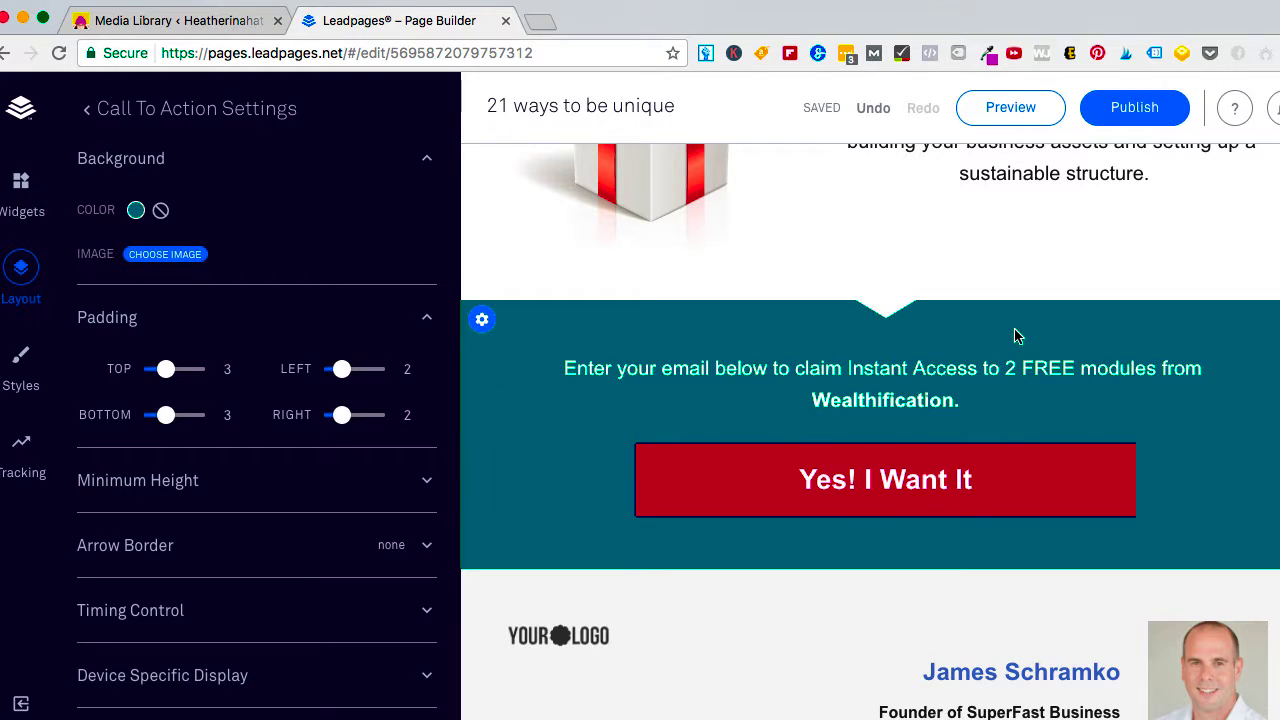
Change the text of the "Yes! I Want It" button in the Call To Action section to "Grab this guide".
left_click(886, 481)
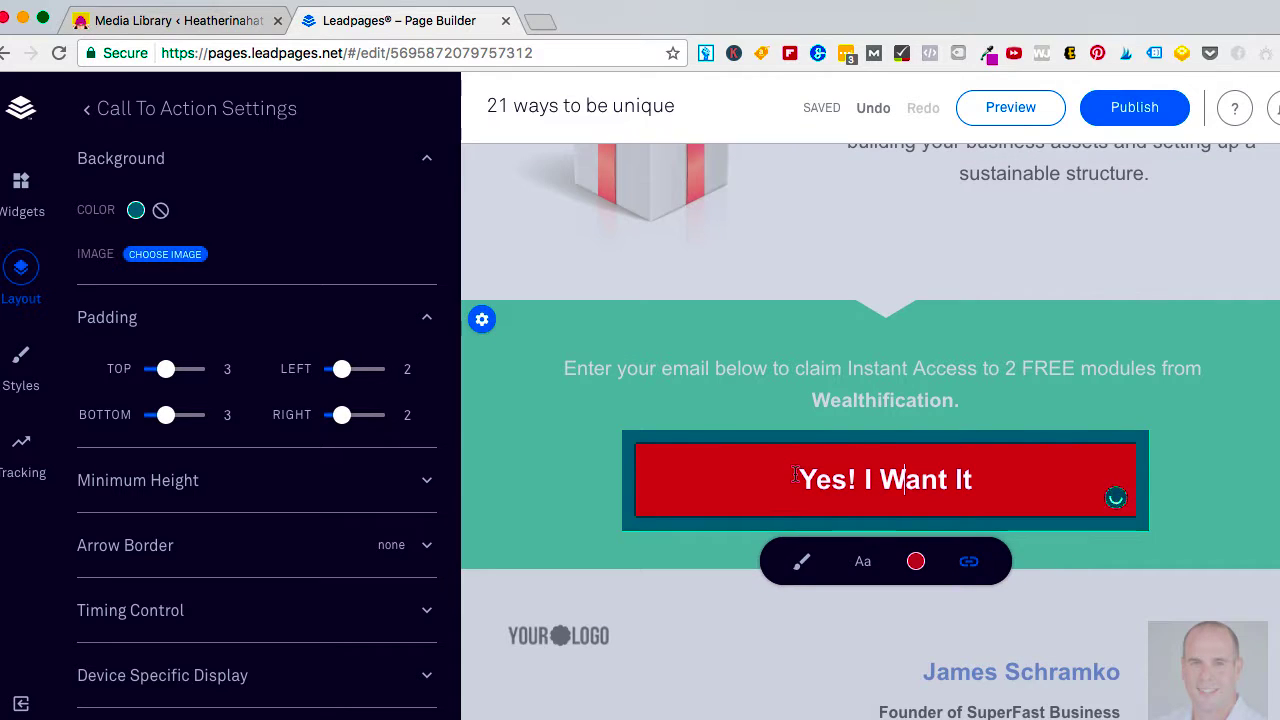
left_click_drag(797, 476, 975, 468)
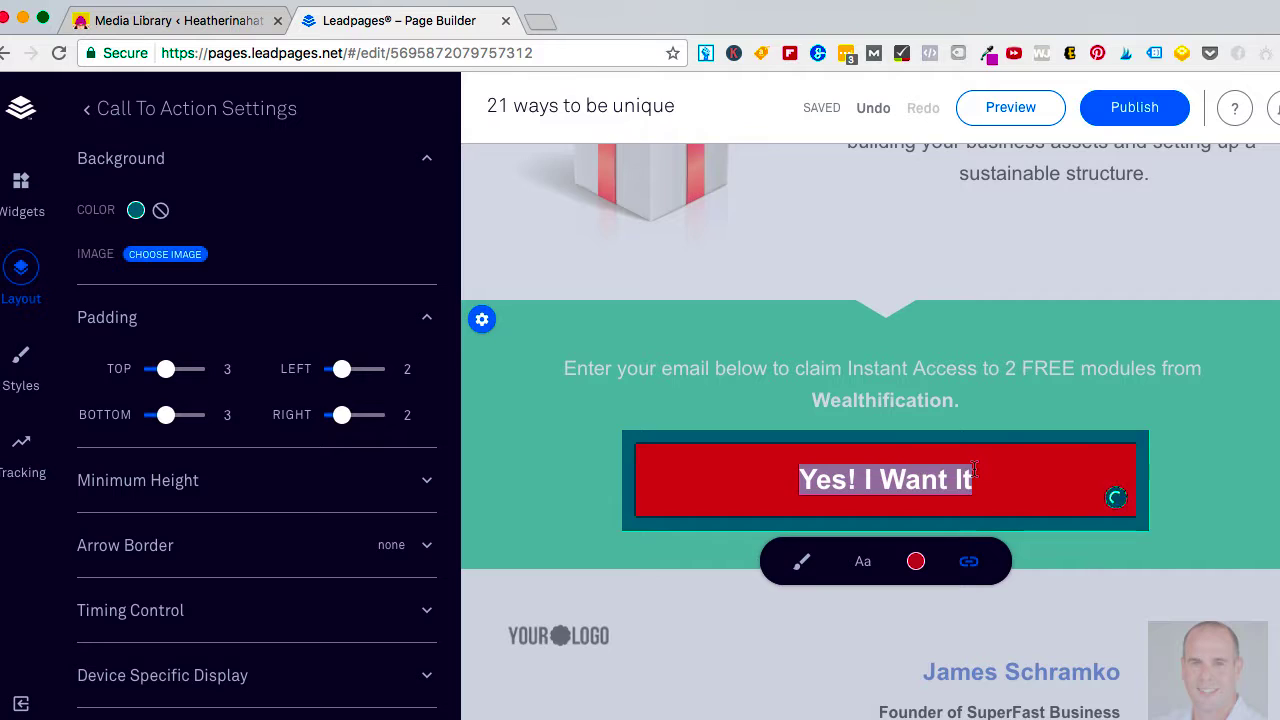
type("Grab ")
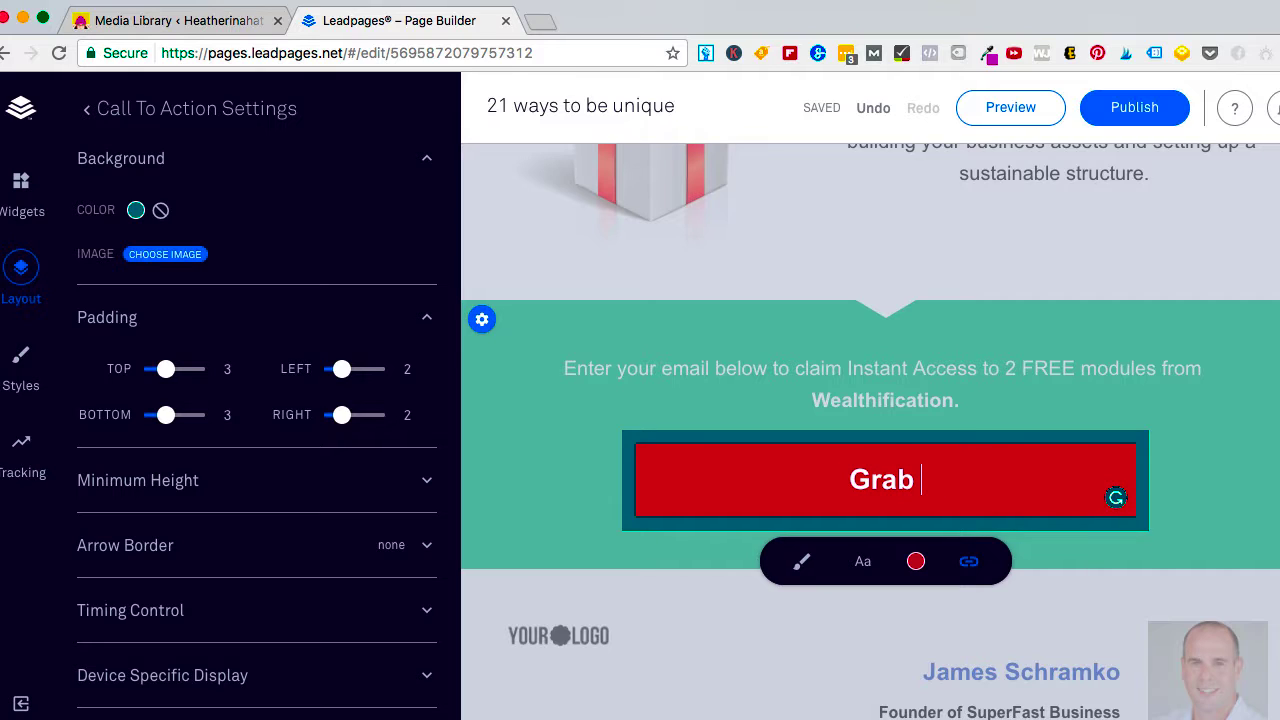
type("this guide")
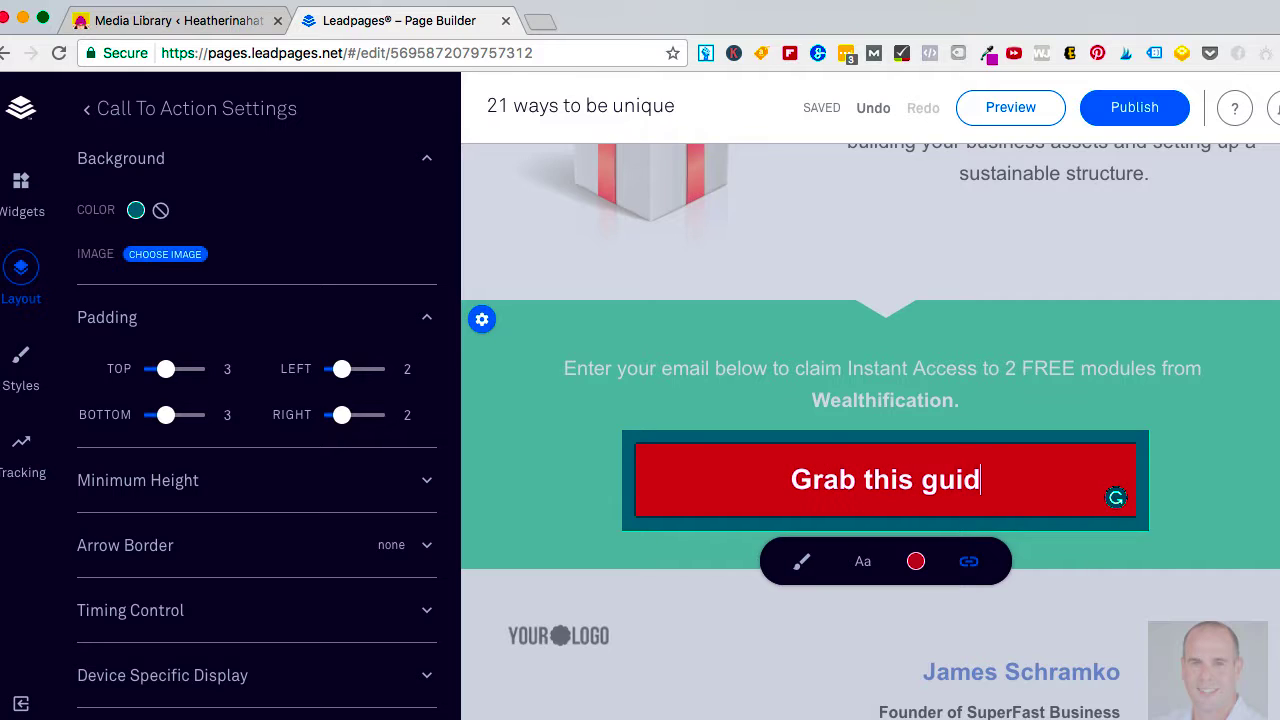
View the colour and font options of the "Grab this guide" button.
left_click(916, 563)
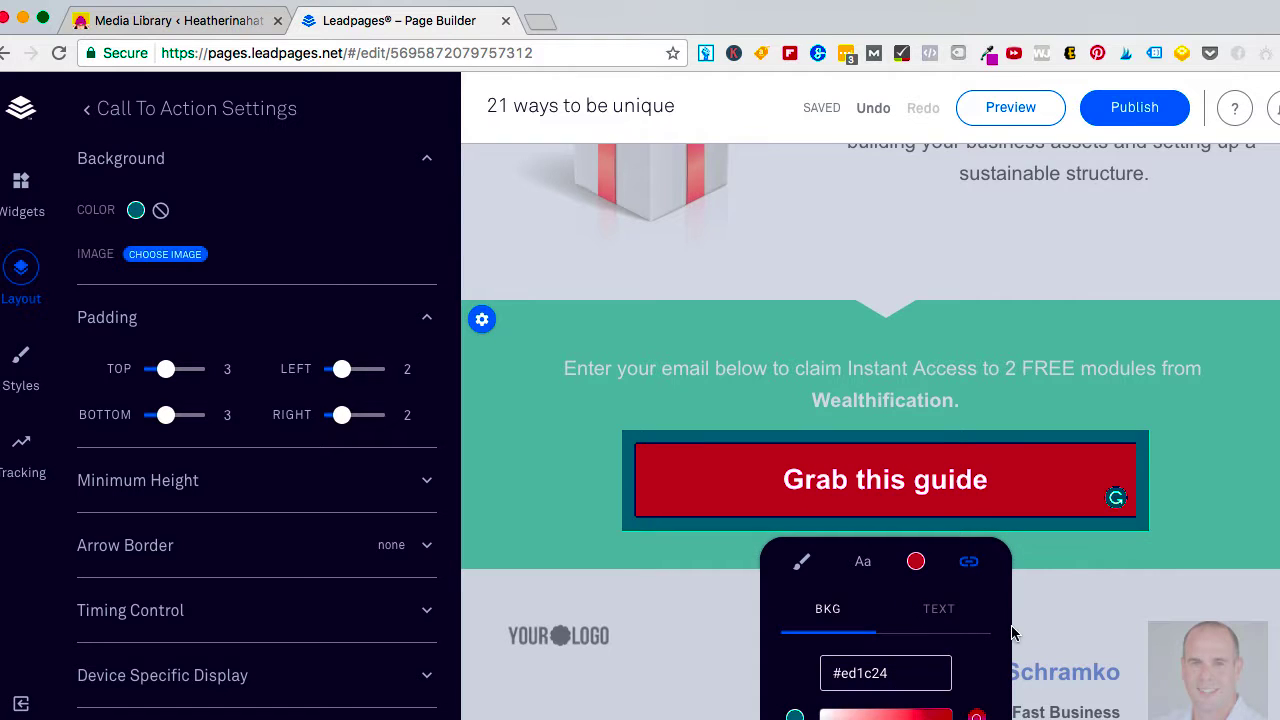
left_click(865, 565)
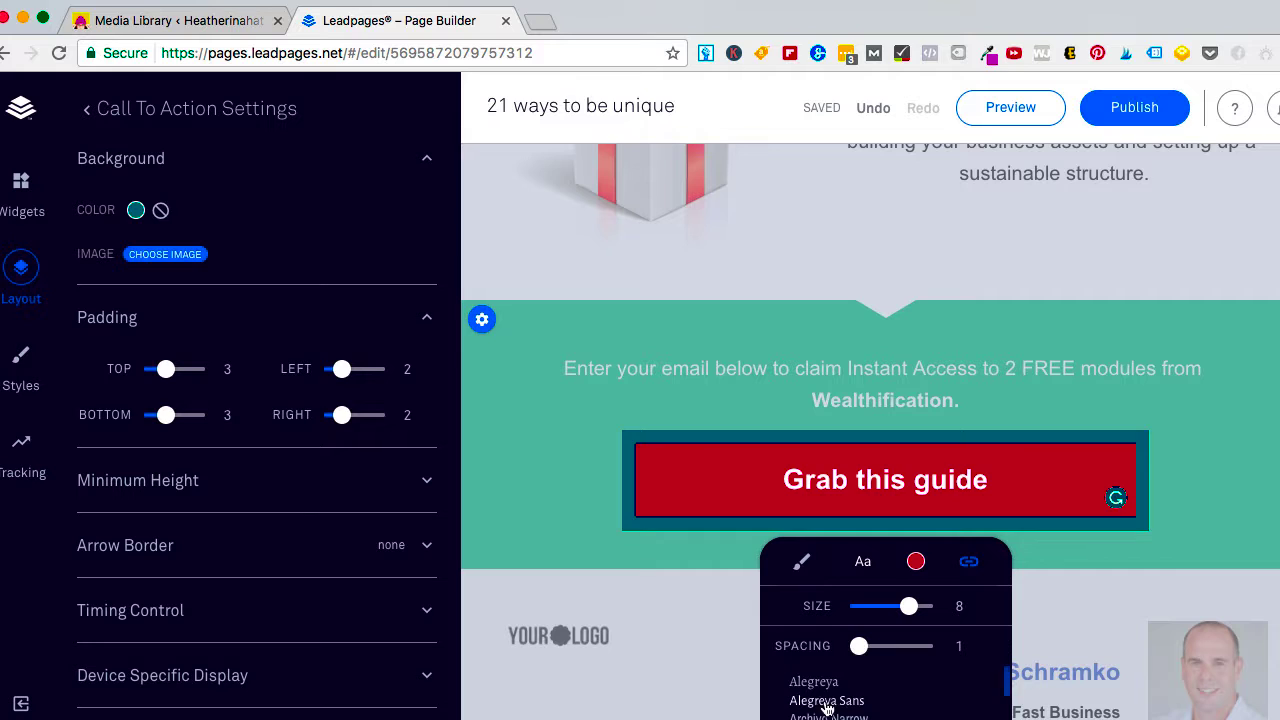
left_click(1061, 494)
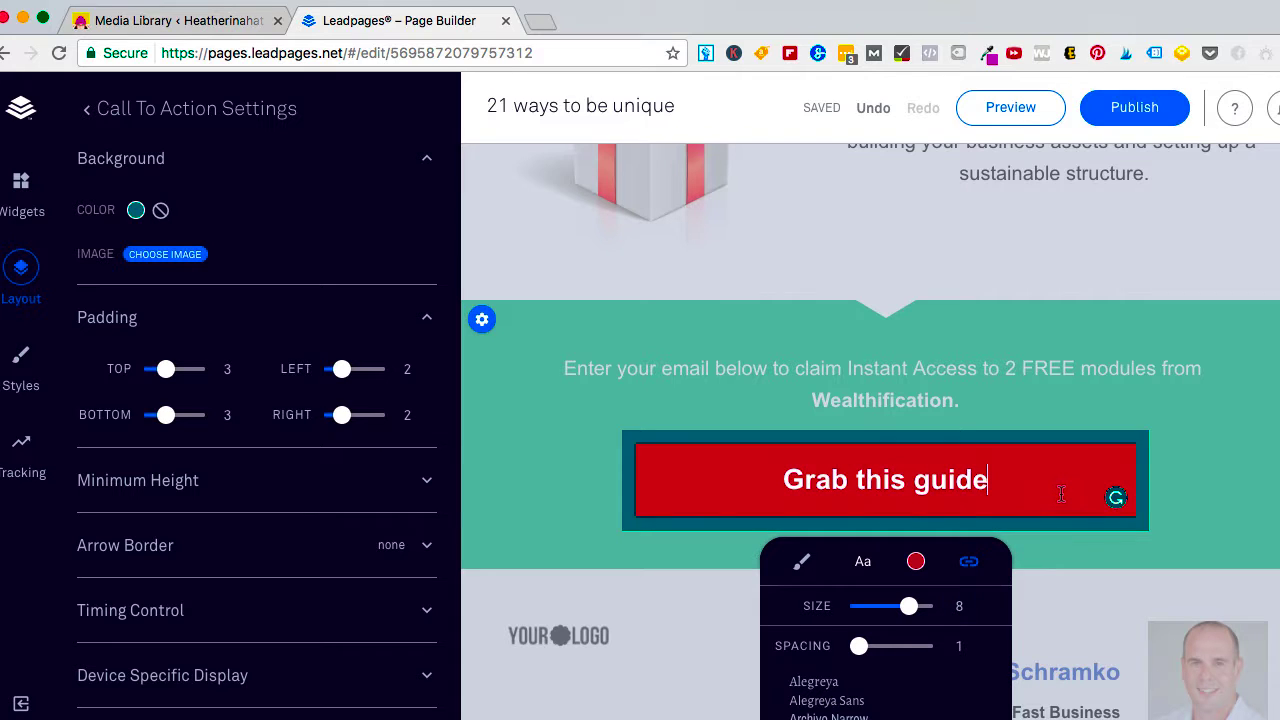
Open the button's linked My Leadbox 1 for editing and change its headline to "Enter Your Email Below to Grab Your free Guide".
left_click(969, 565)
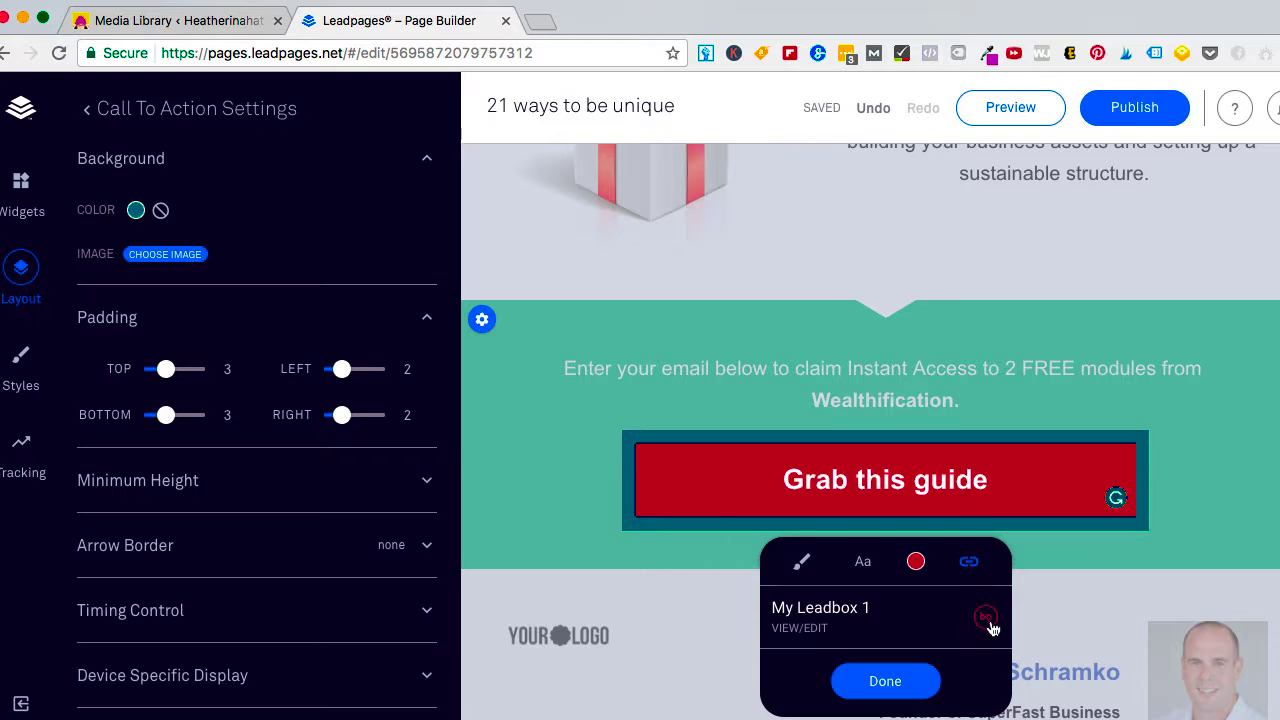
left_click(789, 630)
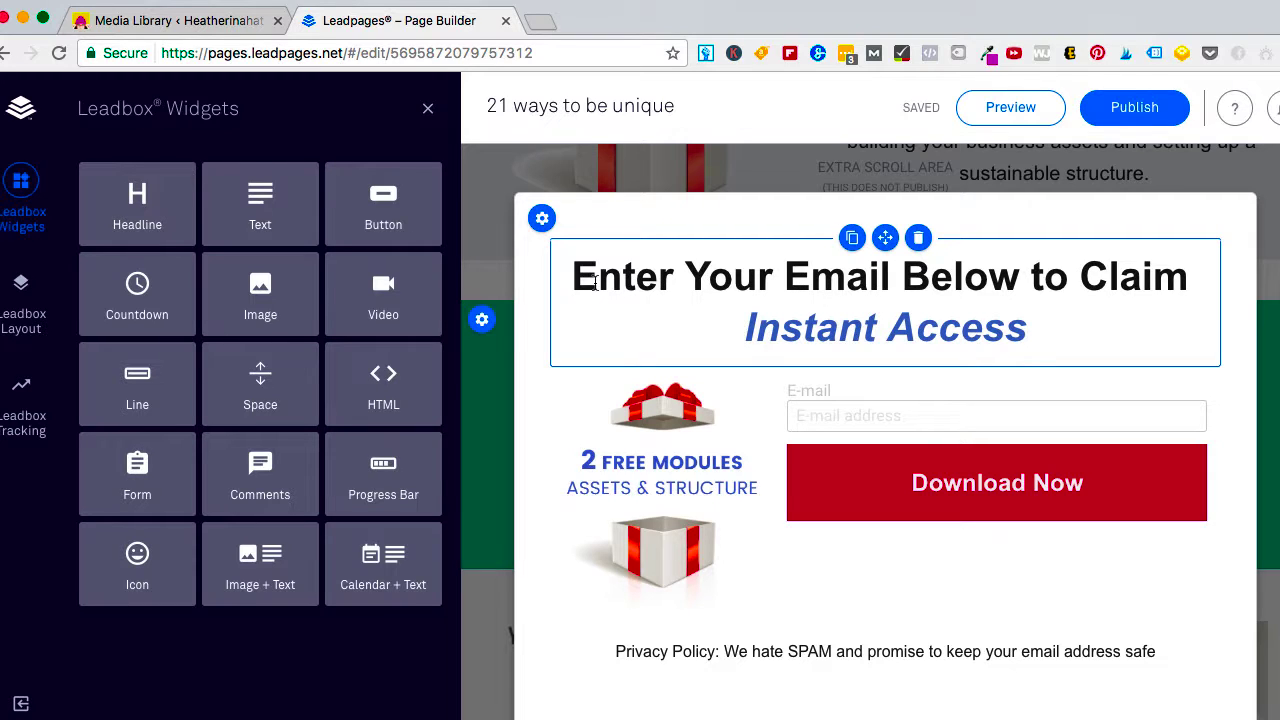
left_click_drag(573, 277, 931, 281)
left_click(1090, 318)
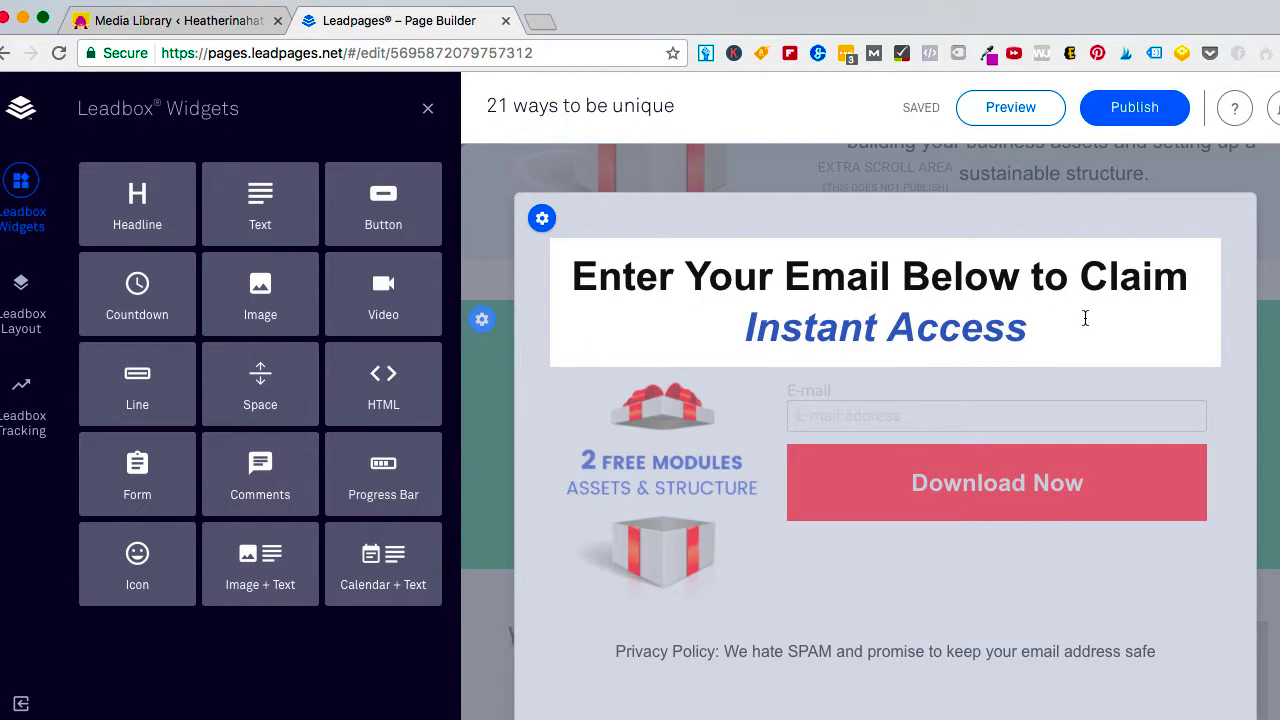
left_click_drag(1080, 277, 1189, 277)
type("Grab")
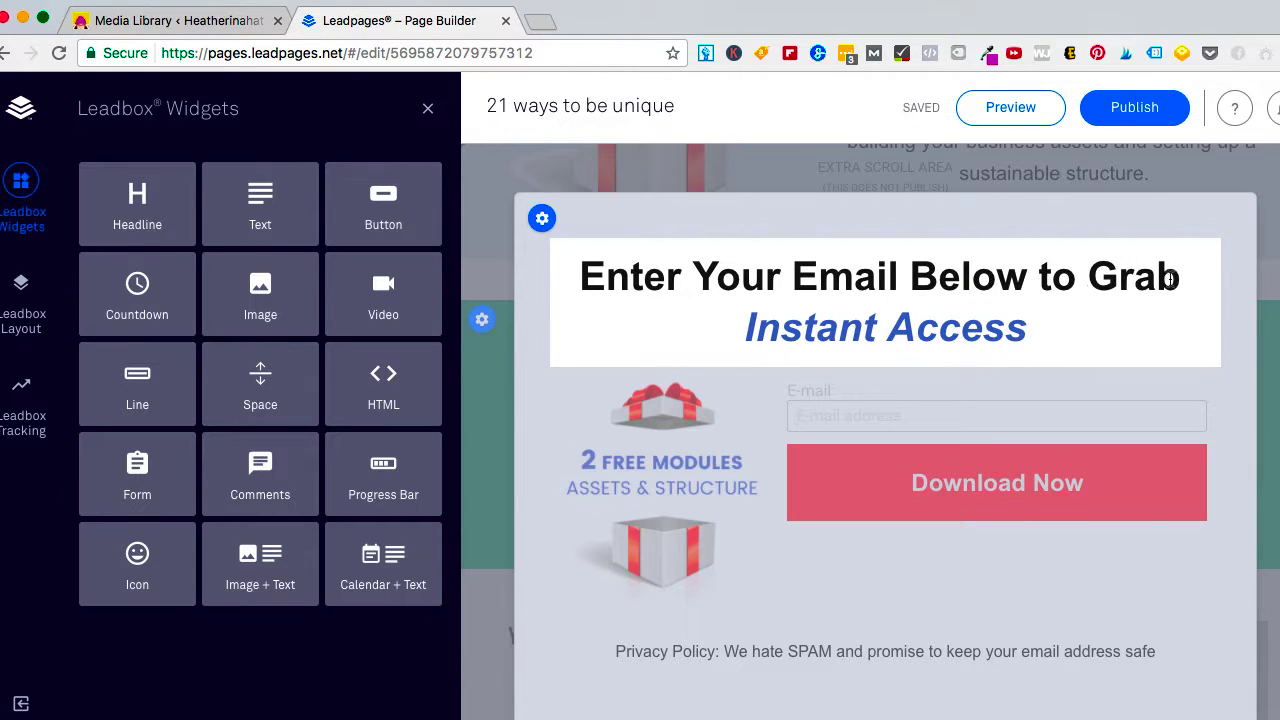
left_click_drag(1029, 328, 750, 311)
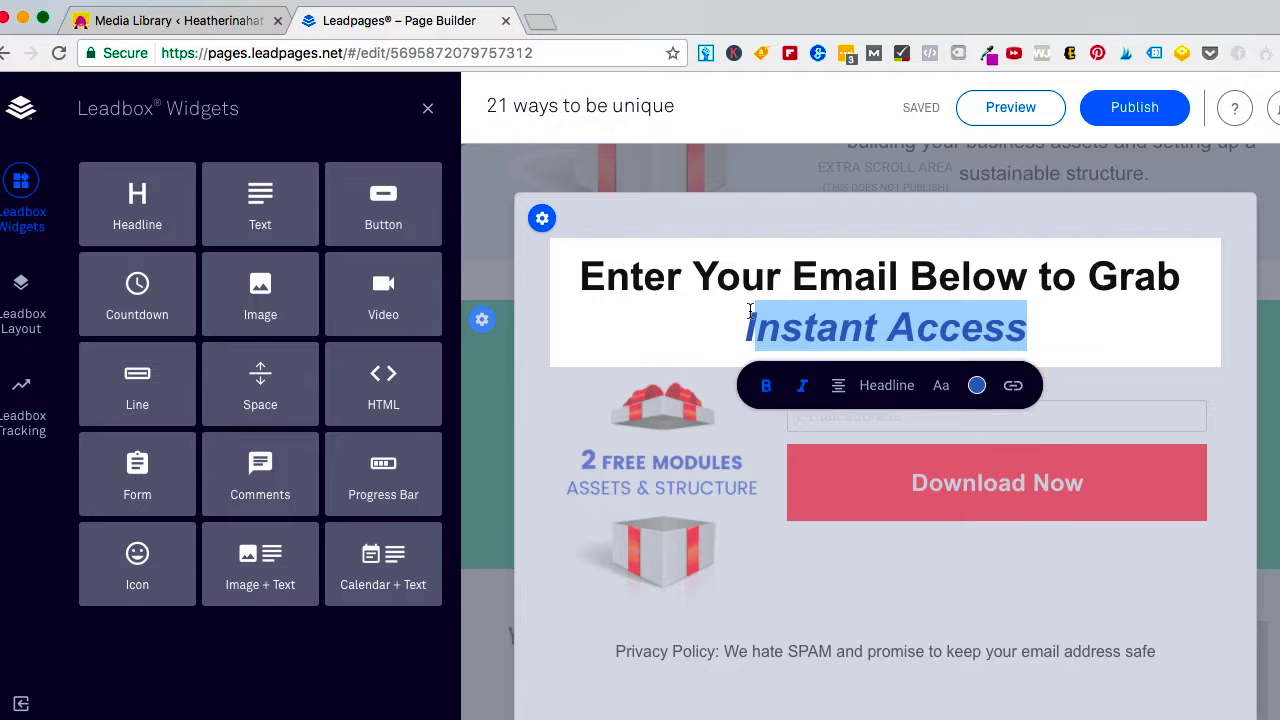
type("I")
key("BackSpace")
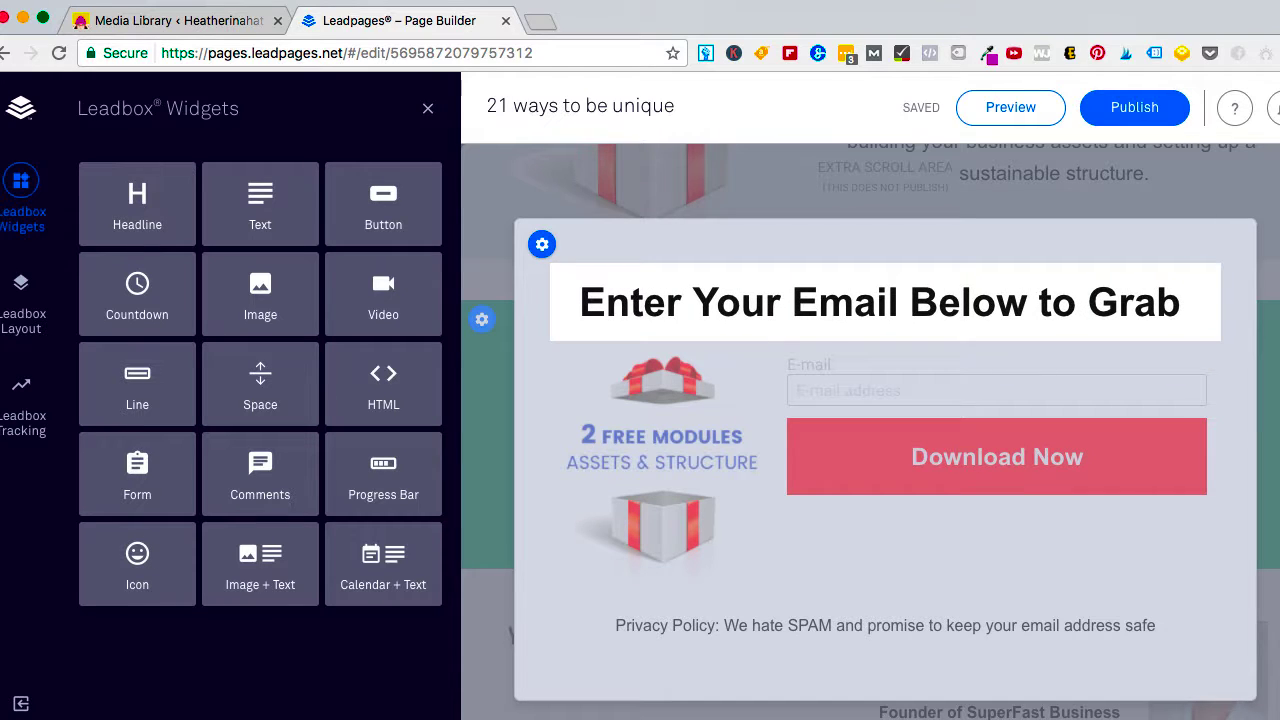
type("Yo")
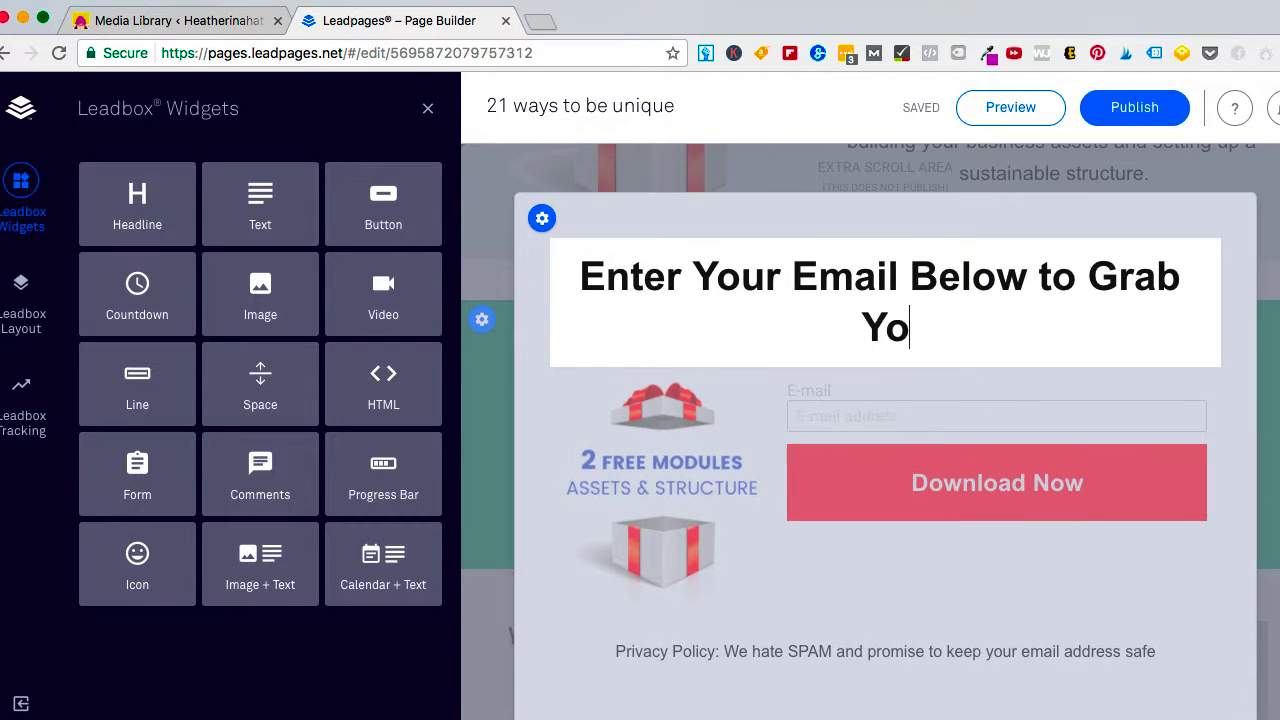
type("ur free Guide")
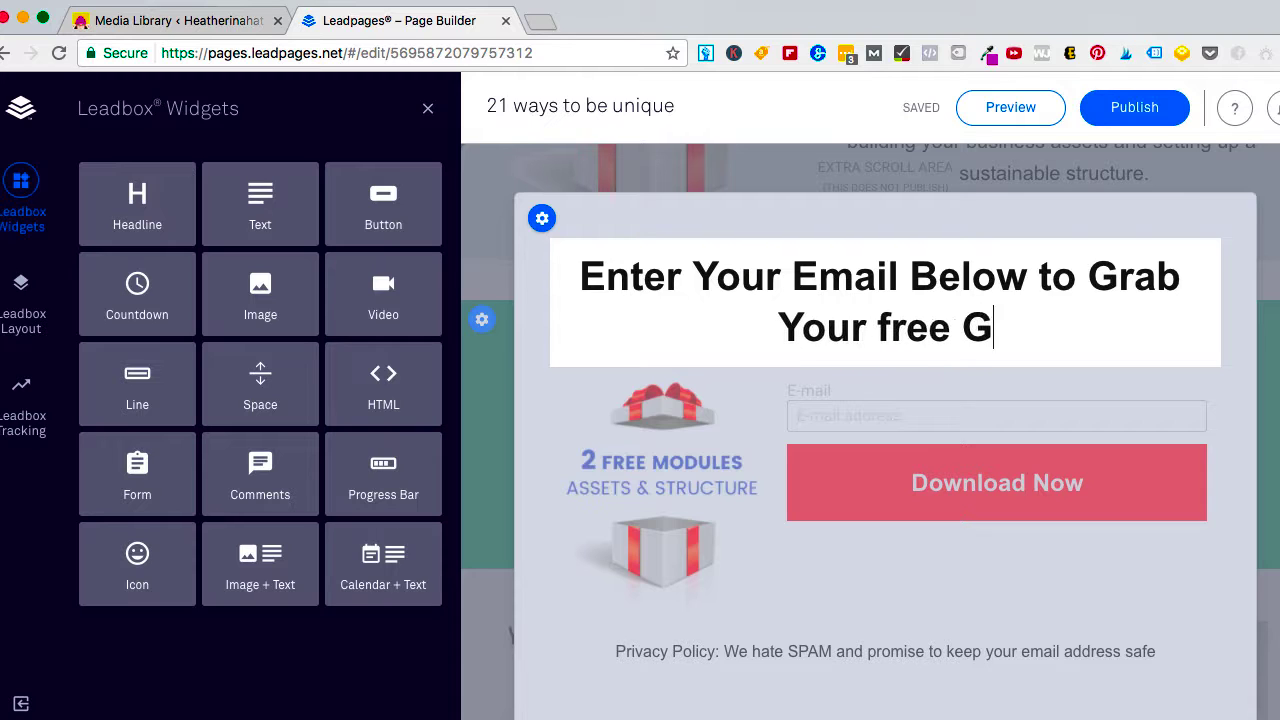
left_click(688, 493)
left_click(688, 493)
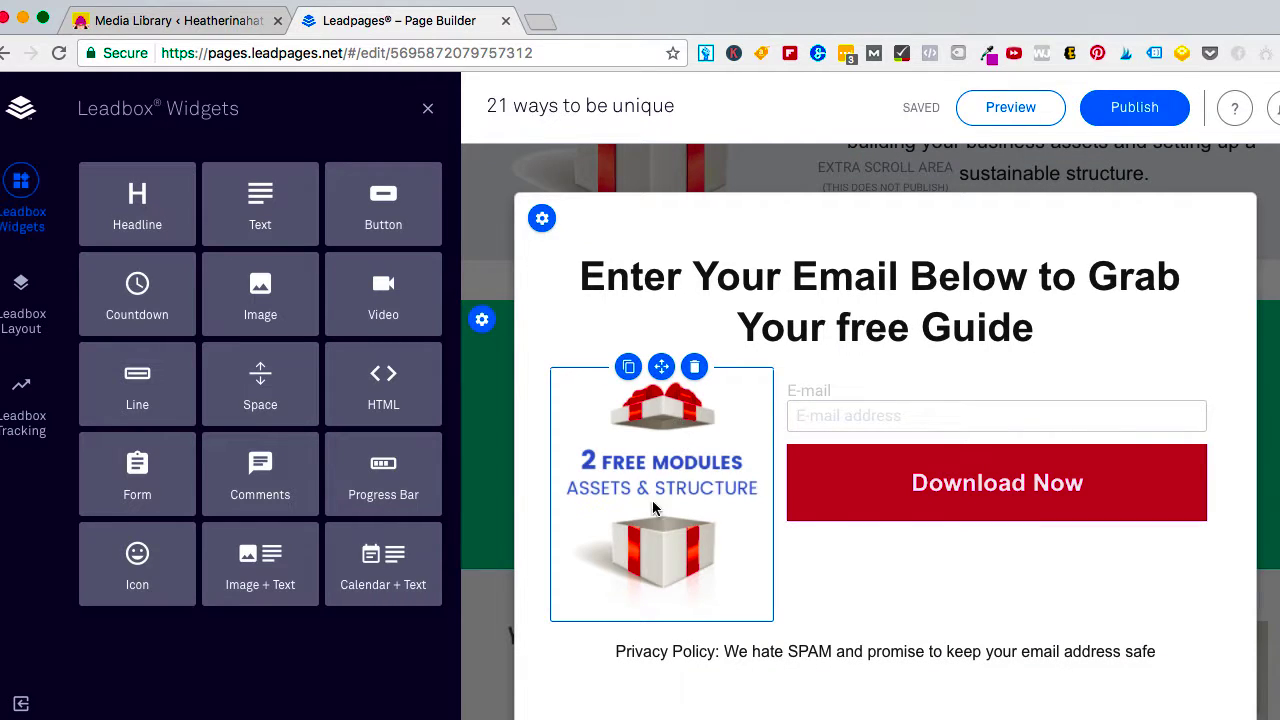
Replace the gift box image in the Leadbox with the Heather in a Hat logo from the uploaded images.
left_click(672, 410)
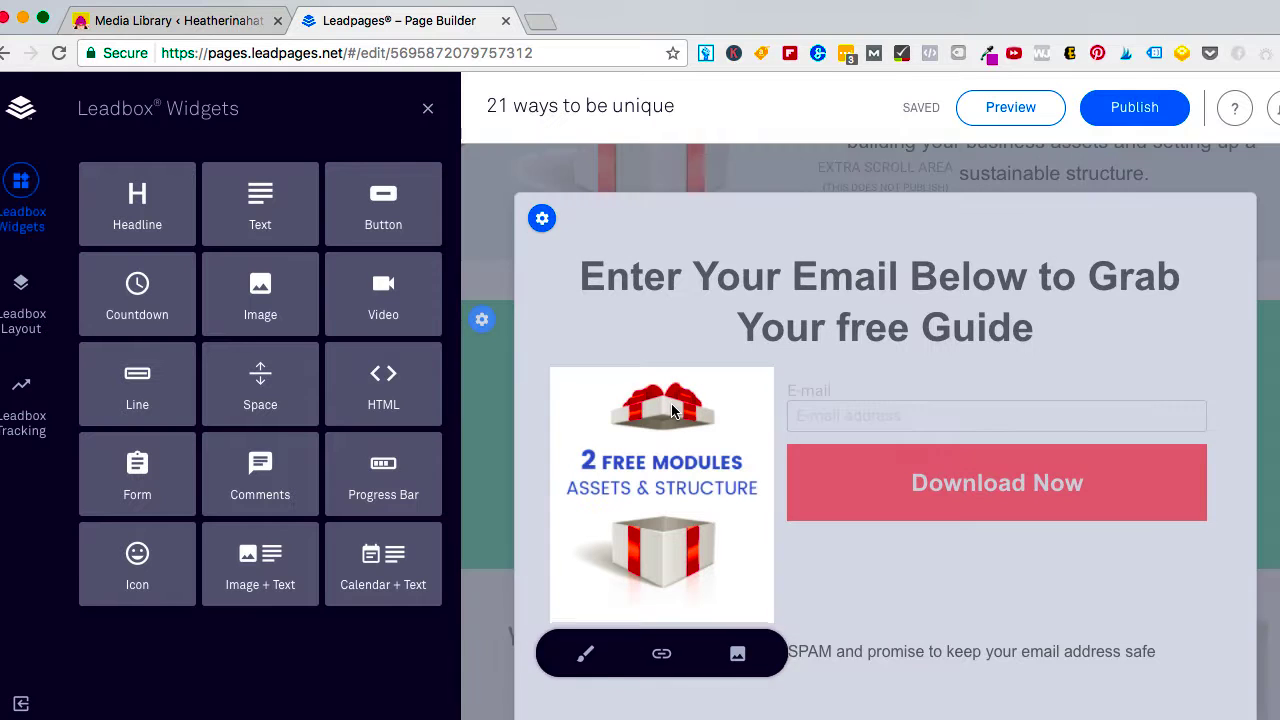
left_click(736, 655)
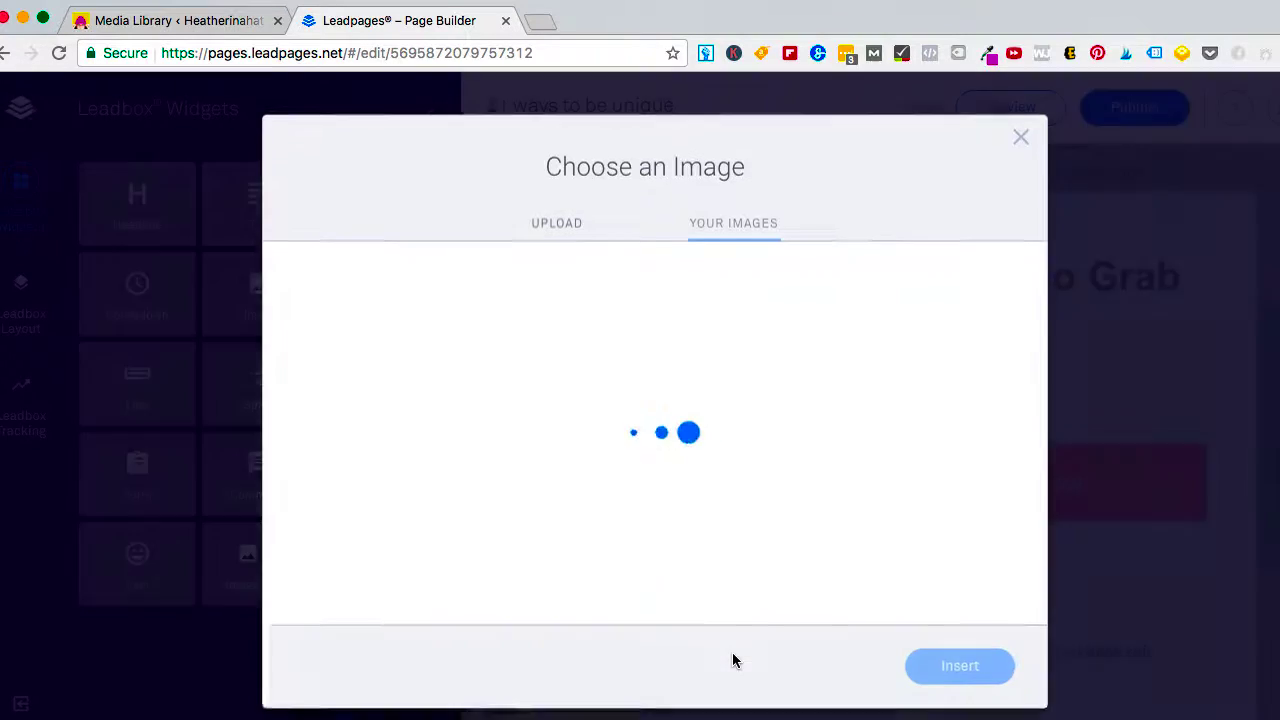
left_click(953, 672)
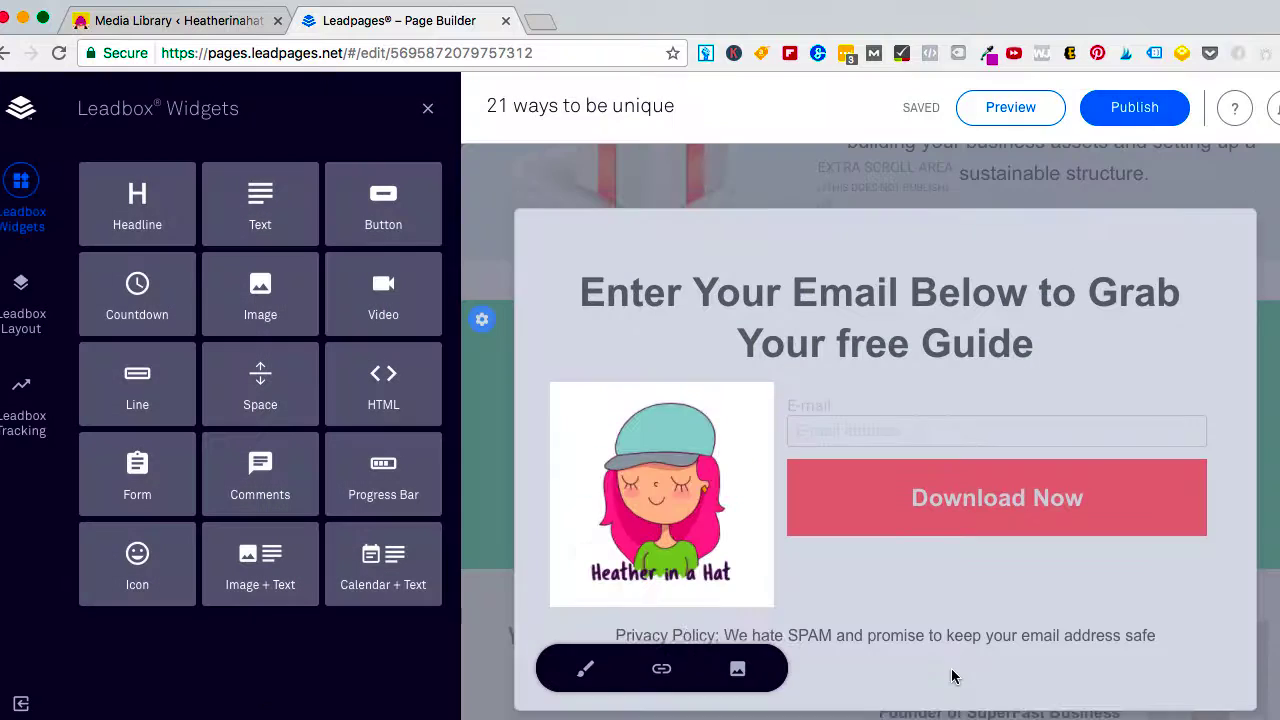
left_click(855, 575)
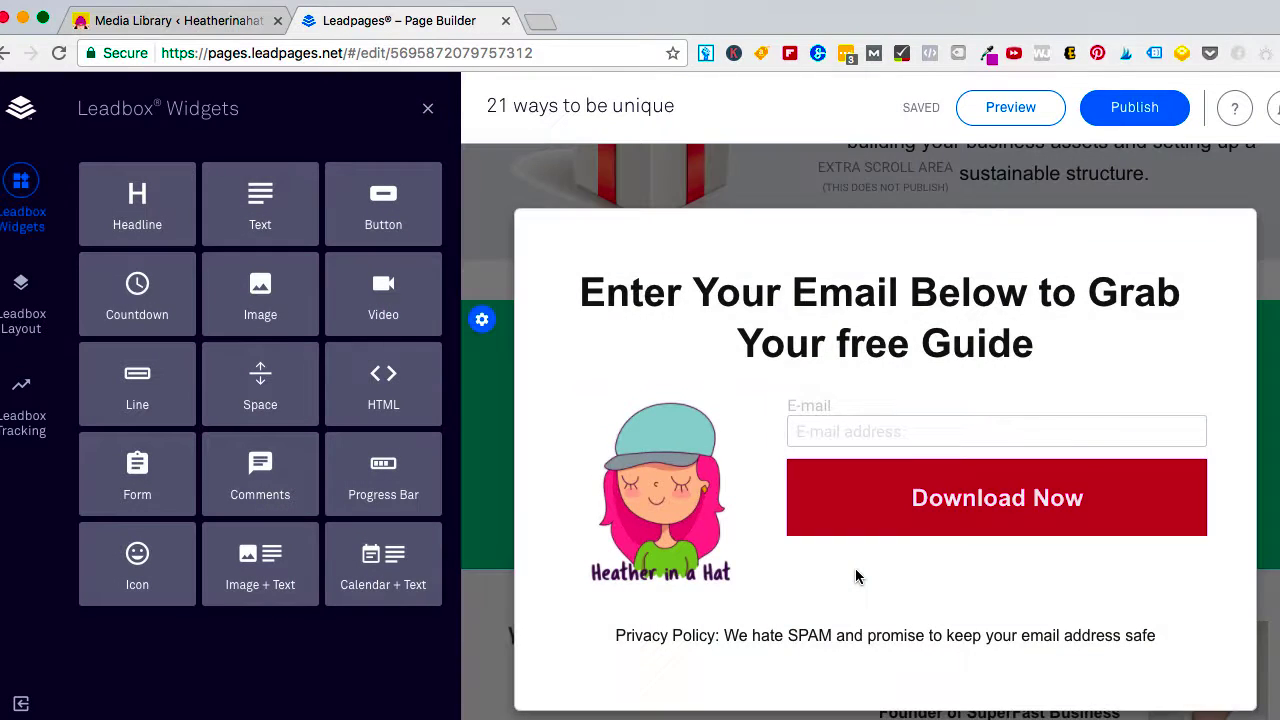